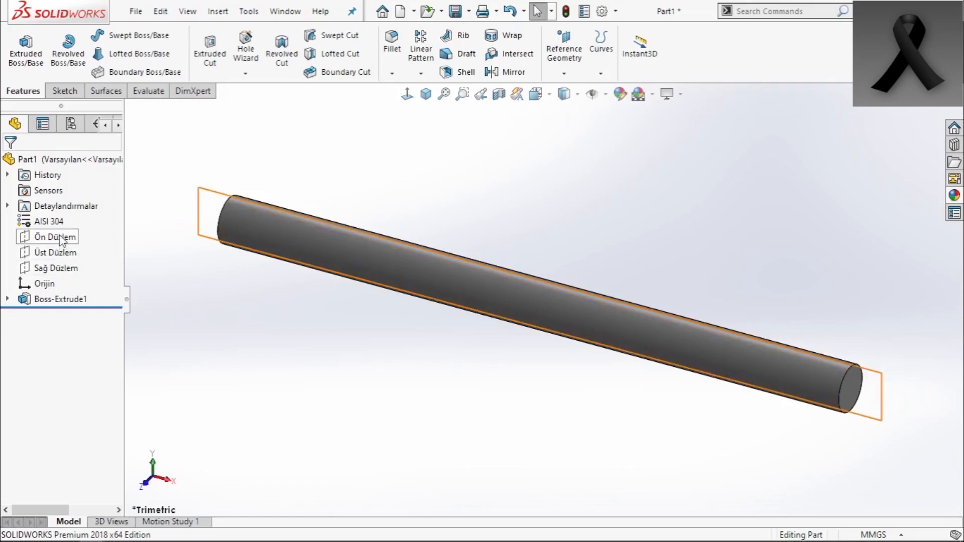
Sketch a circle about 653 mm in diameter, centred on the origin, on the front plane (Ön Düzlem)
left_click(71, 213)
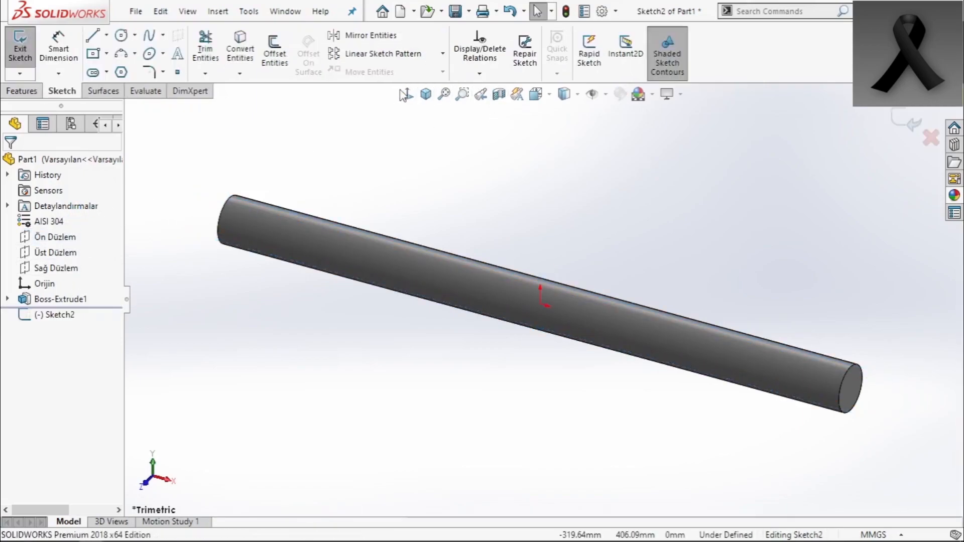
left_click(406, 94)
left_click(123, 35)
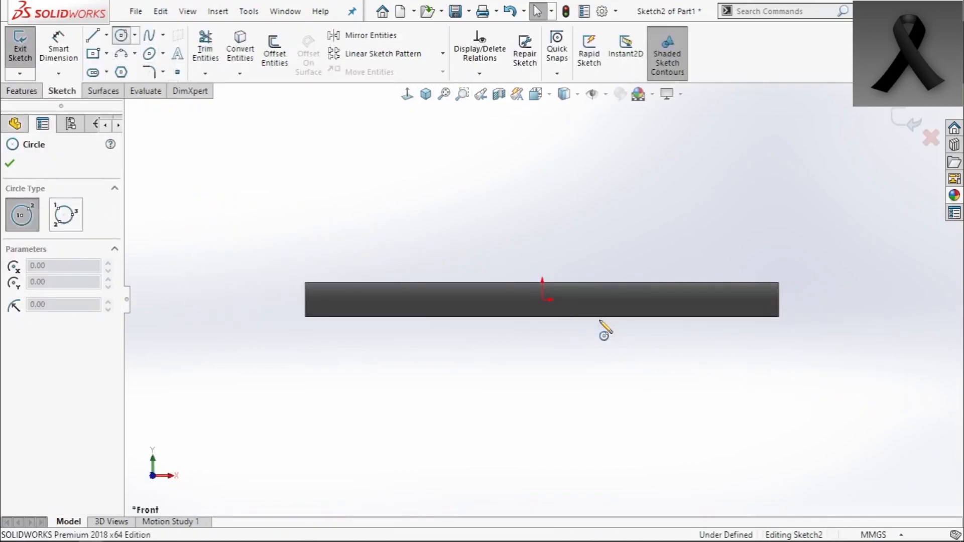
left_click(541, 299)
left_click(603, 205)
right_click(622, 174)
left_click(646, 187)
Dimension the circle's diameter as 250 mm
right_click_drag(715, 470, 717, 402)
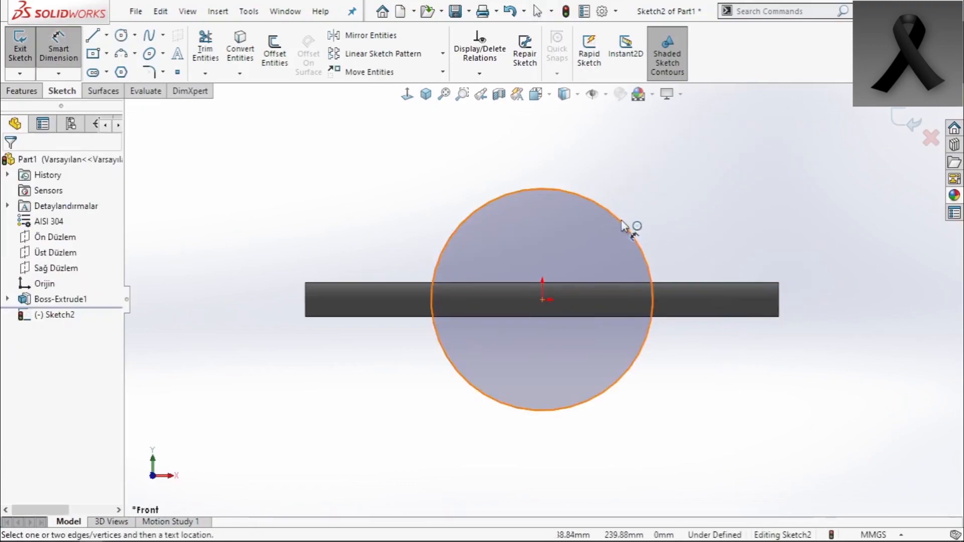
left_click(625, 204)
left_click(682, 189)
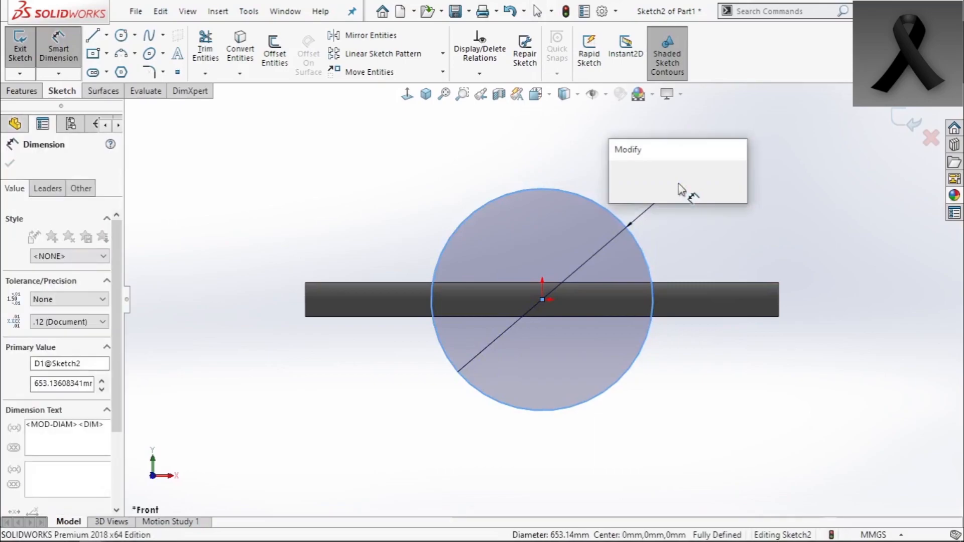
type("250")
key("Return")
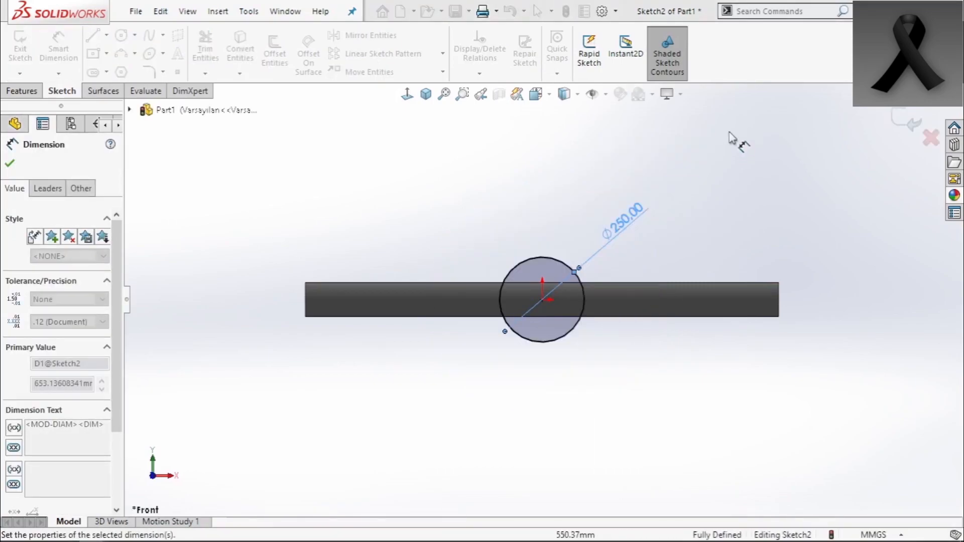
right_click(730, 130)
key("Escape")
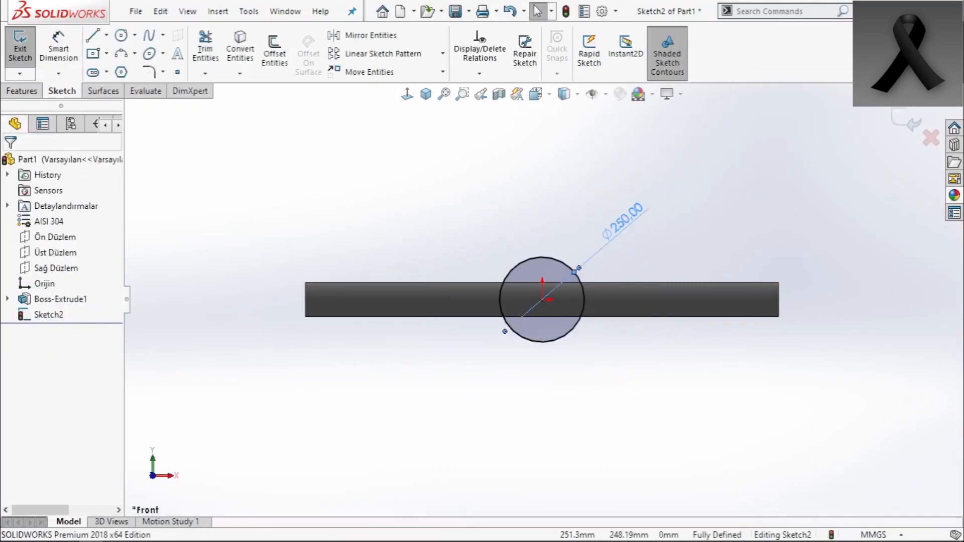
Set the circle's diameter to 350 mm
left_click(629, 221)
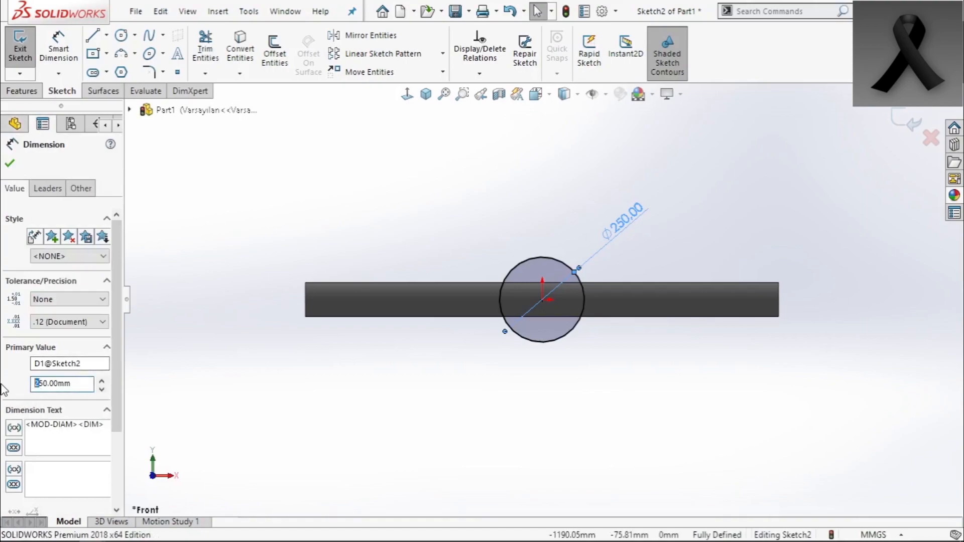
key("Return")
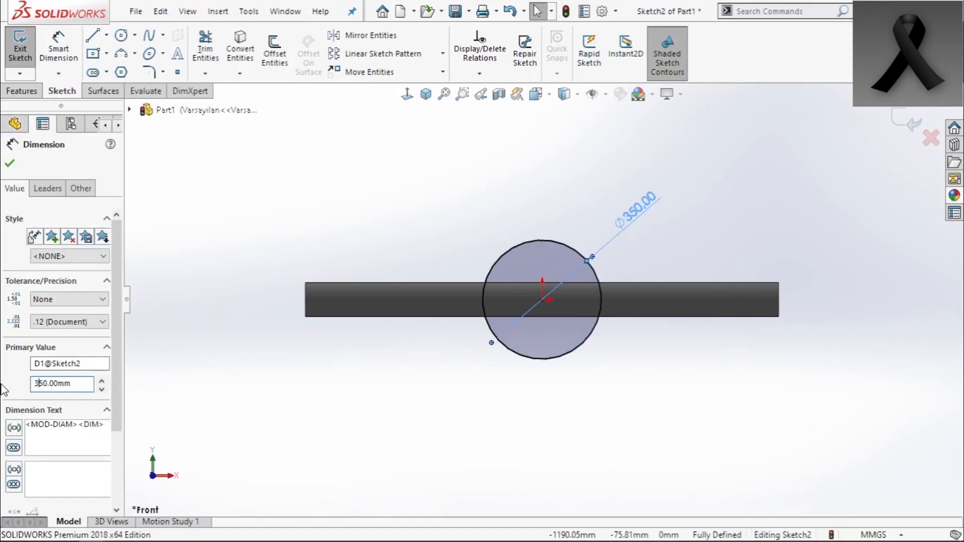
key("Escape")
Extrude the circle as a boss 110 mm deep, mid-plane about the sketch plane and merged with the shaft
left_click(22, 90)
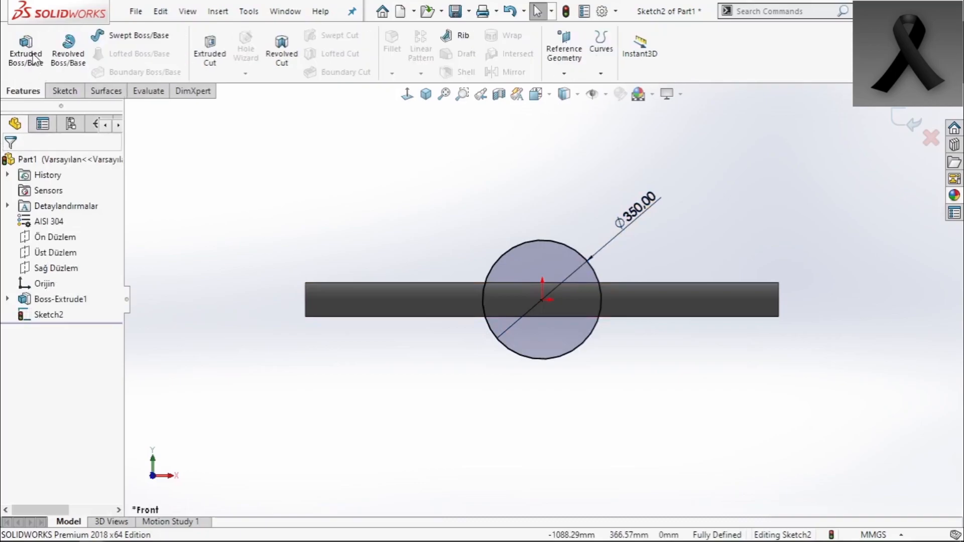
left_click(26, 51)
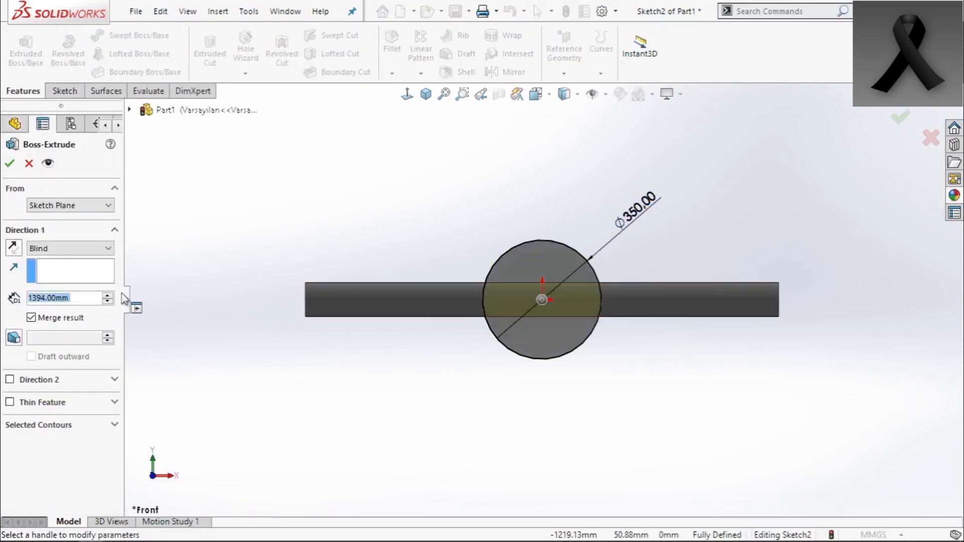
type("110")
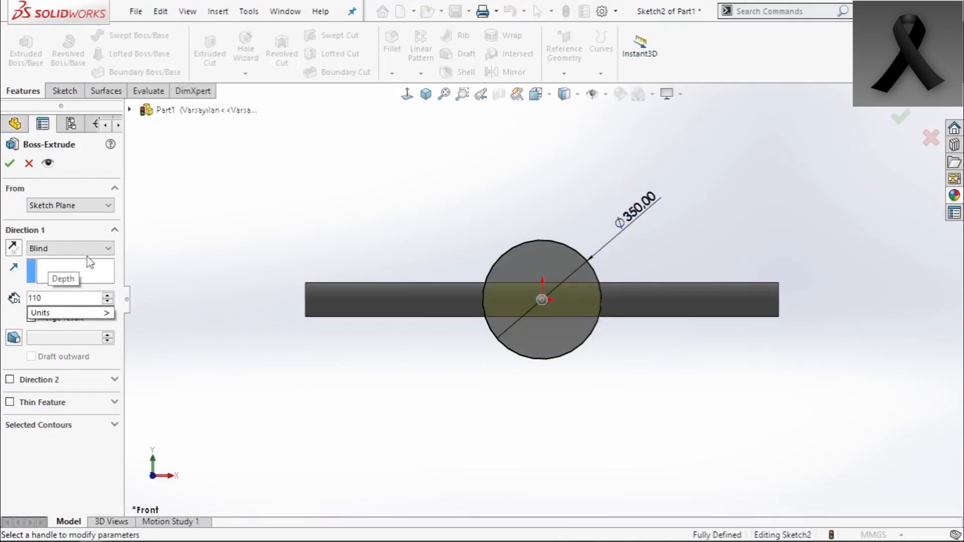
left_click(83, 248)
left_click(50, 318)
middle_click_drag(434, 197, 497, 350)
scroll(611, 327, "down", 5)
left_click(901, 115)
scroll(538, 279, "up", 6)
middle_click_drag(535, 274, 432, 220)
scroll(431, 220, "down", 2)
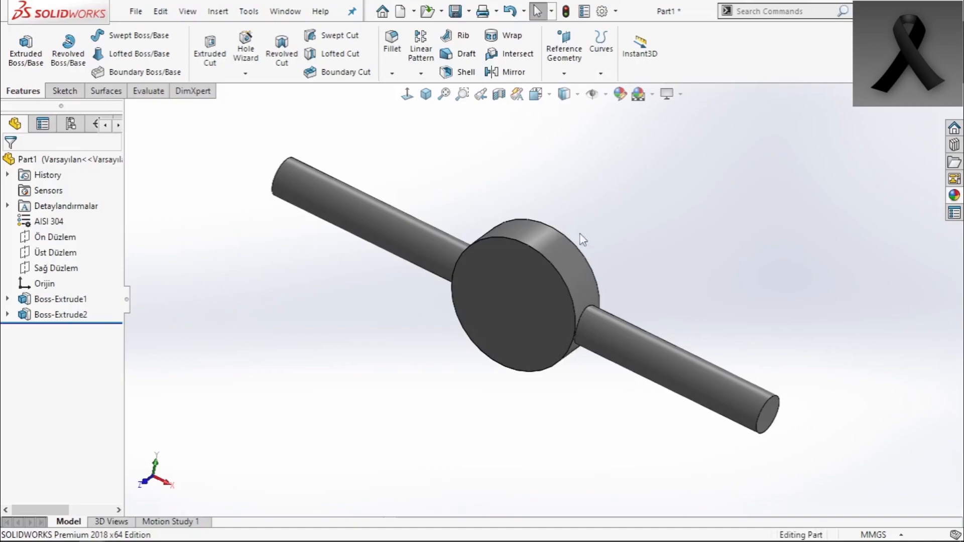
On the right plane (Sağ Düzlem), sketch a closed trapezoid against the disc's front face, with a horizontal base about 187 mm long at origin height
left_click(68, 267)
left_click(81, 240)
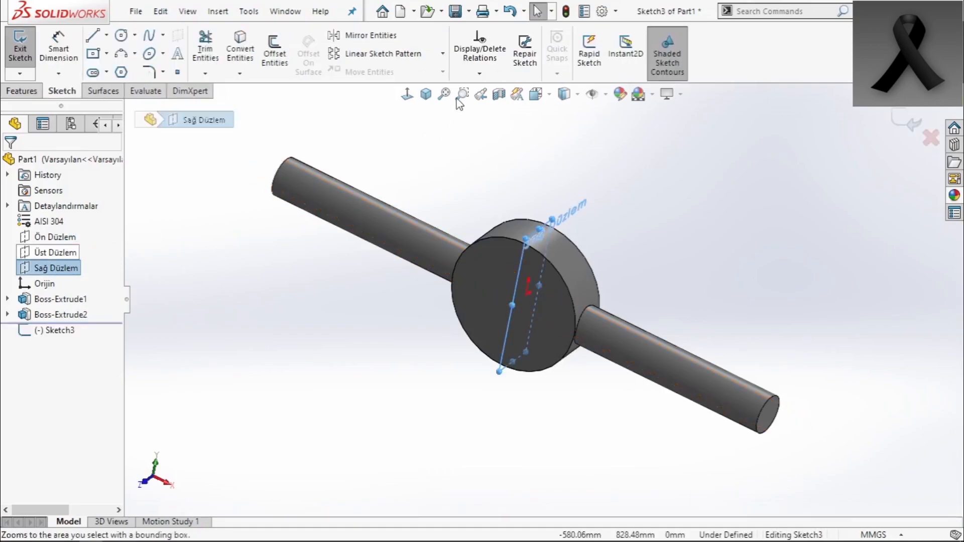
left_click(413, 94)
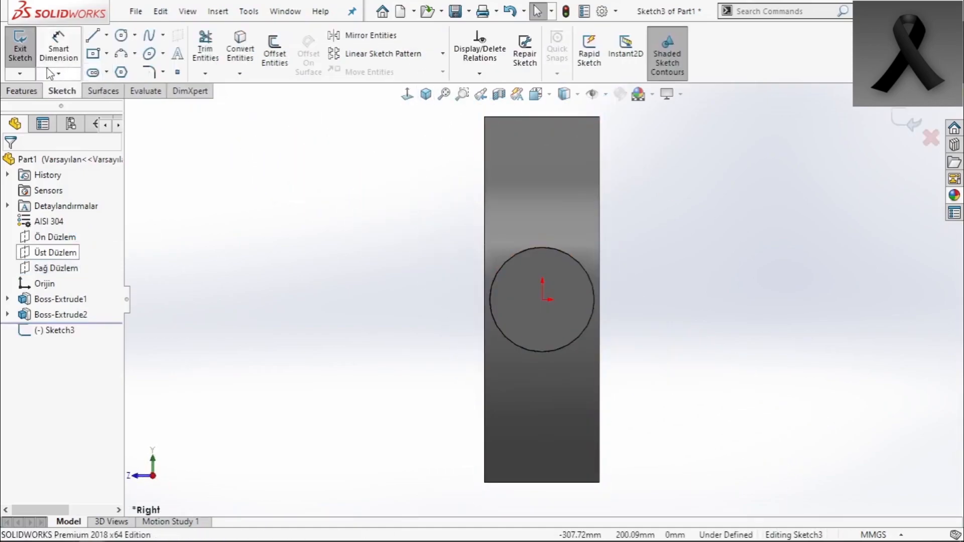
left_click(93, 37)
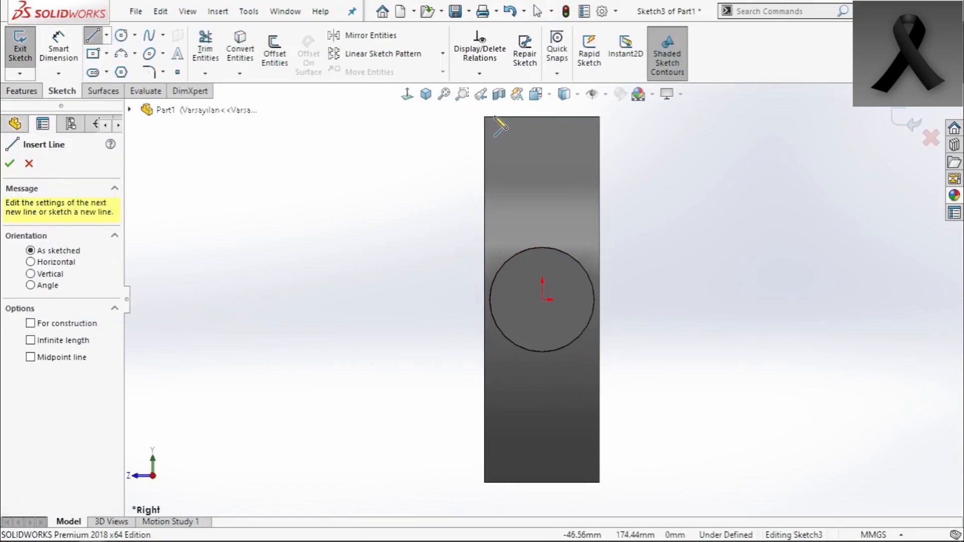
left_click(485, 117)
left_click(290, 184)
left_click(290, 300)
left_click(484, 300)
left_click(484, 116)
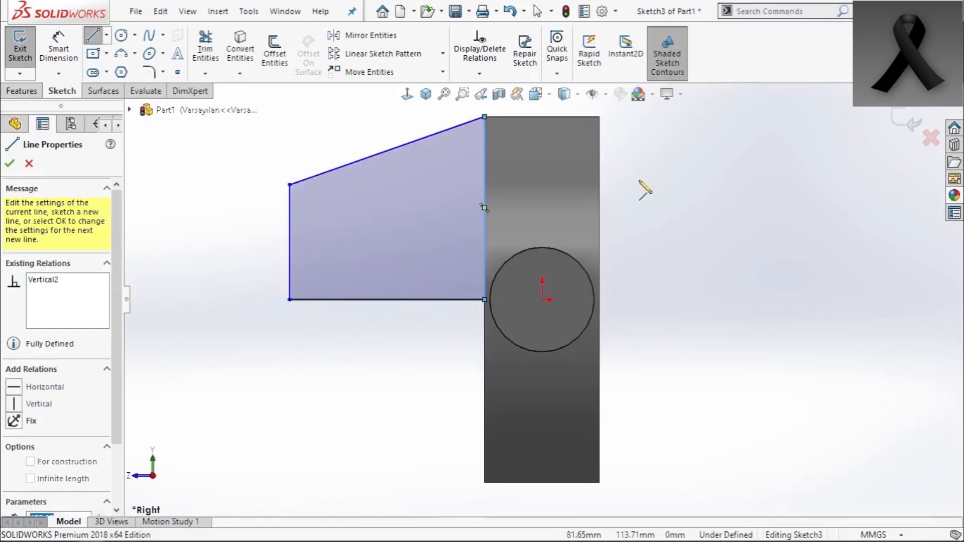
Sketch connected lines down the disc's rear face to origin height, about 96 mm outward, and about 88 mm up
left_click(599, 117)
left_click(599, 300)
left_click(700, 300)
left_click(700, 207)
right_click(705, 151)
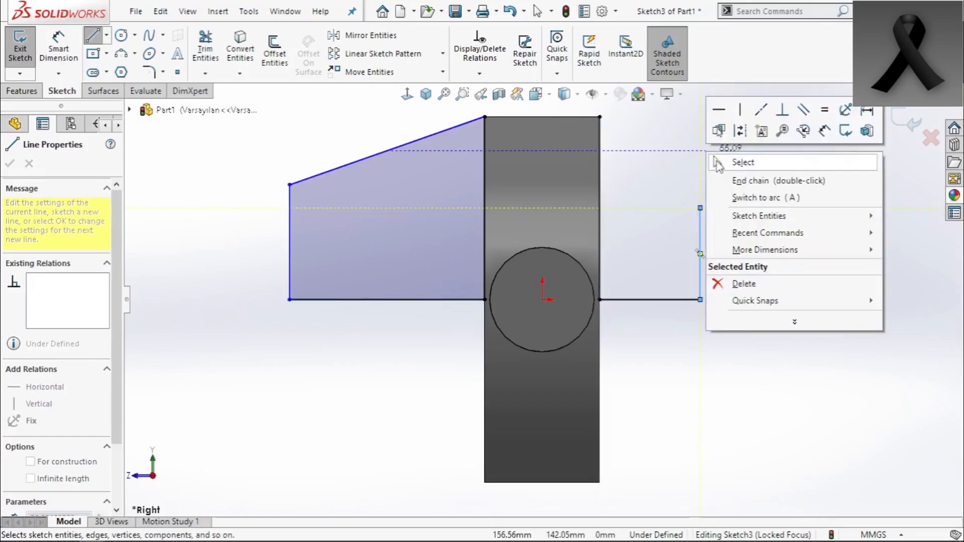
left_click(723, 158)
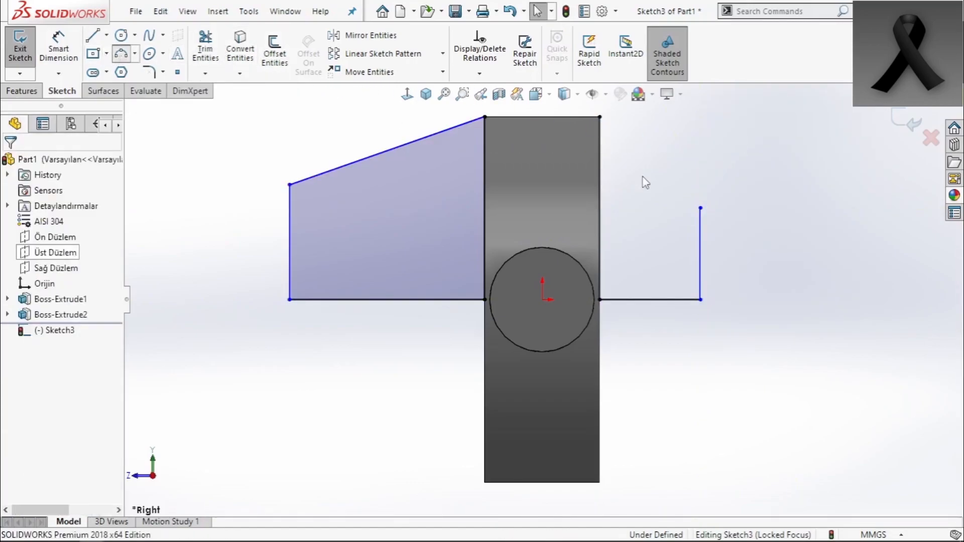
Close the rear profile with a three-point arc from the disc's upper rear corner to the free end of the outer vertical line
left_click(600, 116)
left_click(700, 208)
left_click(693, 172)
right_click(753, 161)
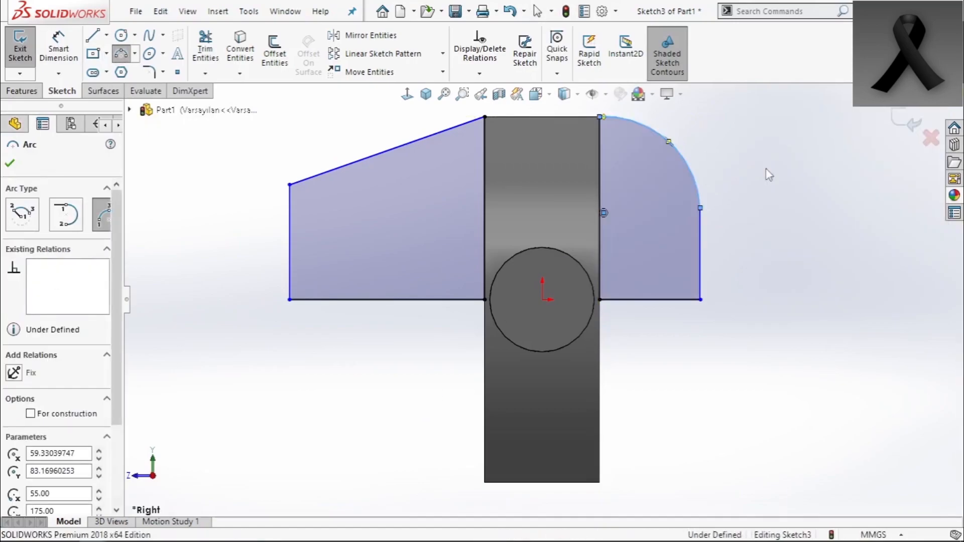
left_click(767, 170)
Add an equal-length relation between the rear profile's outer vertical line and its horizontal base
left_click(703, 262)
left_click(691, 301, "ctrl")
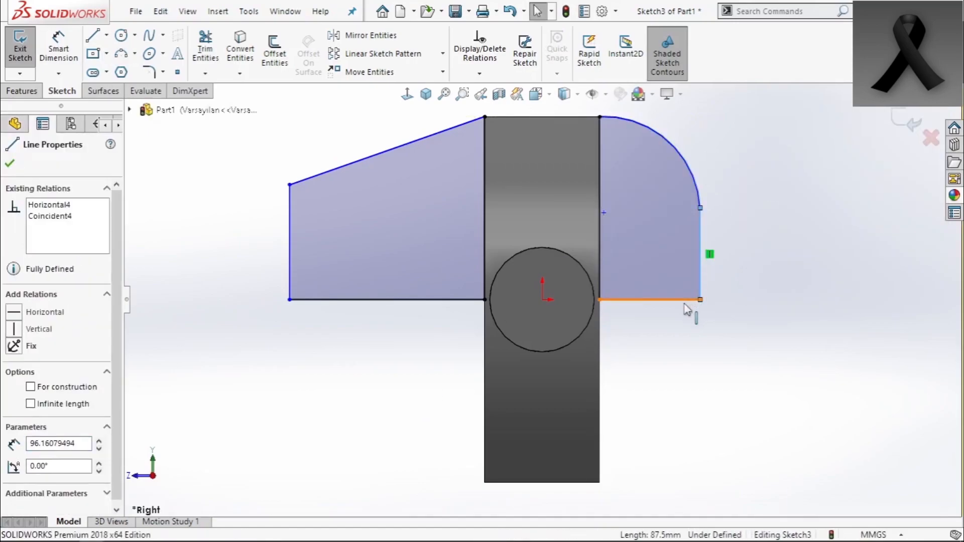
left_click(831, 241)
left_click(729, 211)
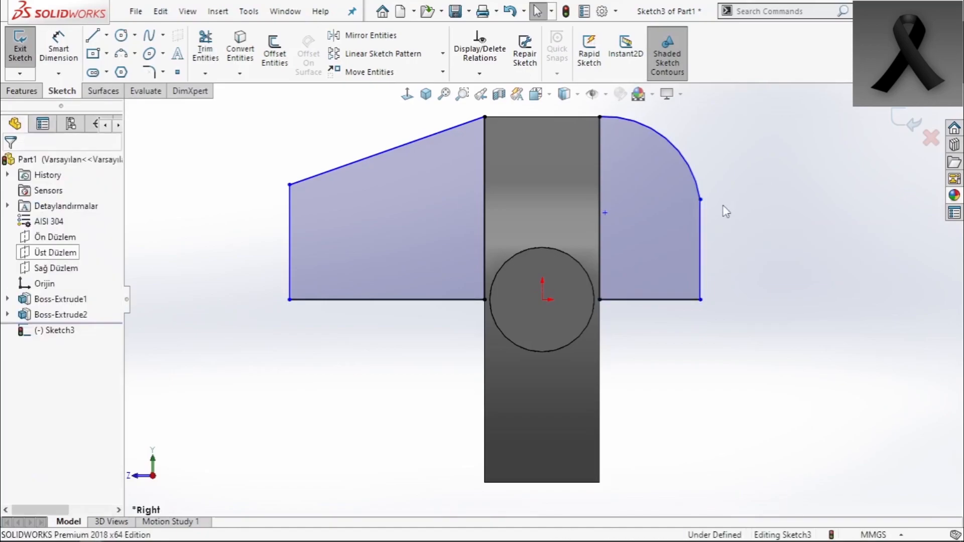
Align the arc's lower endpoint horizontally with the midpoint of the disc-side line and make the arc tangent to the outer vertical line
left_click(700, 200)
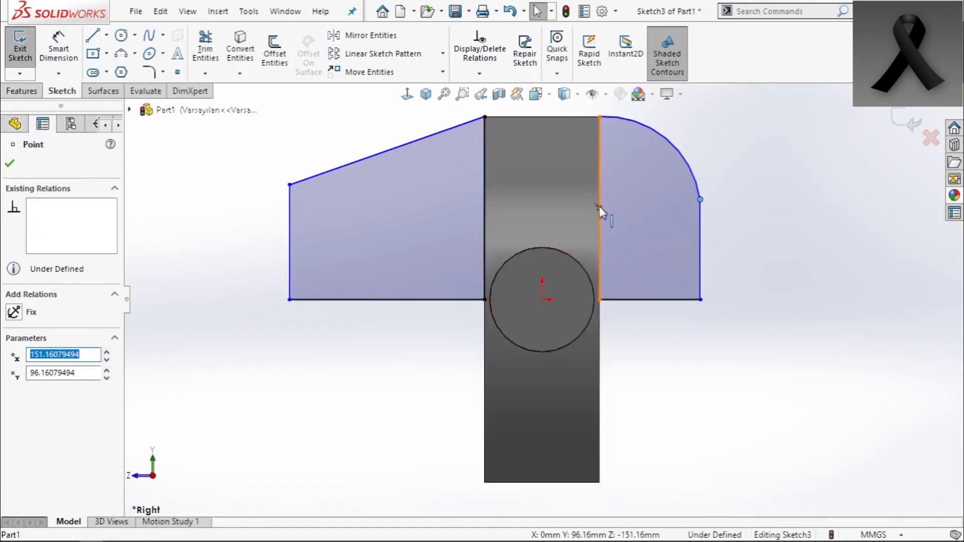
left_click(601, 205, "ctrl")
left_click(639, 153)
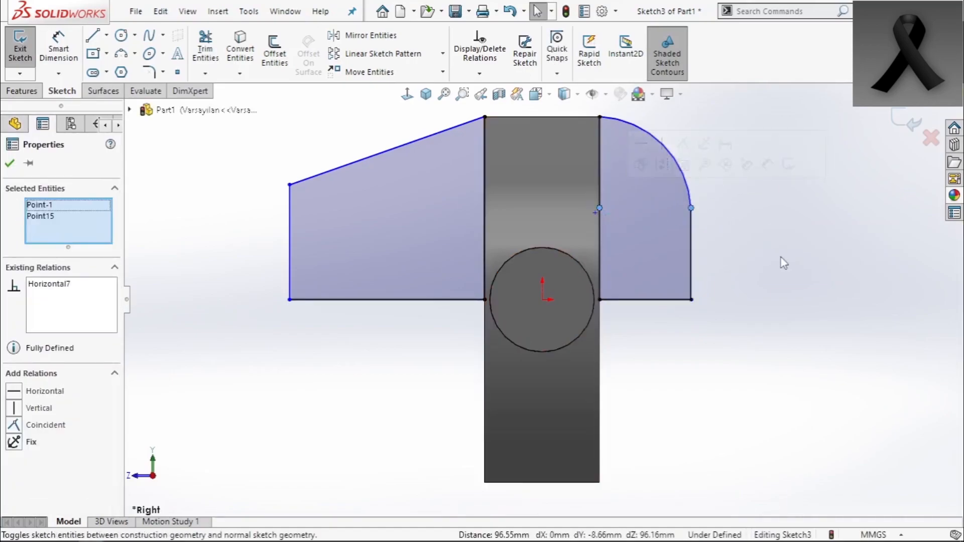
key("Escape")
left_click(691, 208)
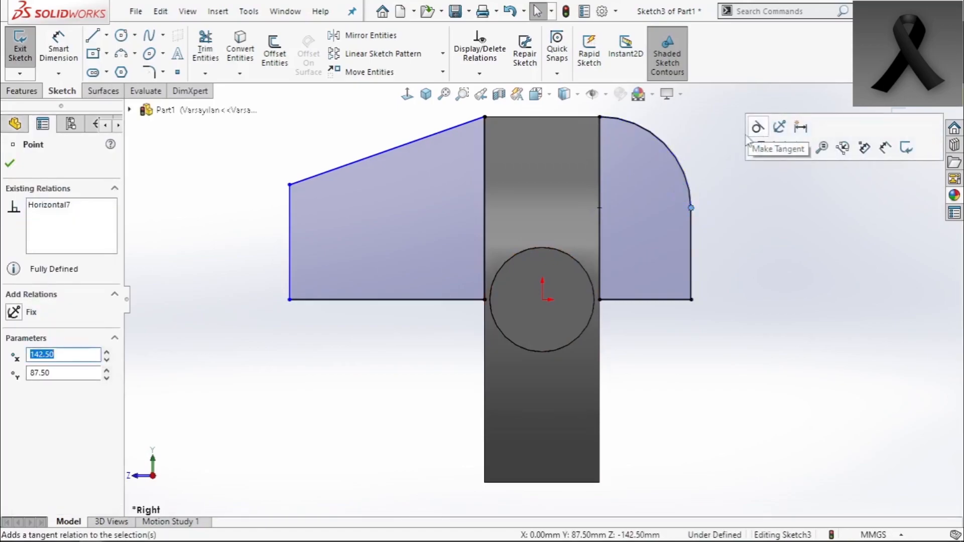
left_click(756, 129)
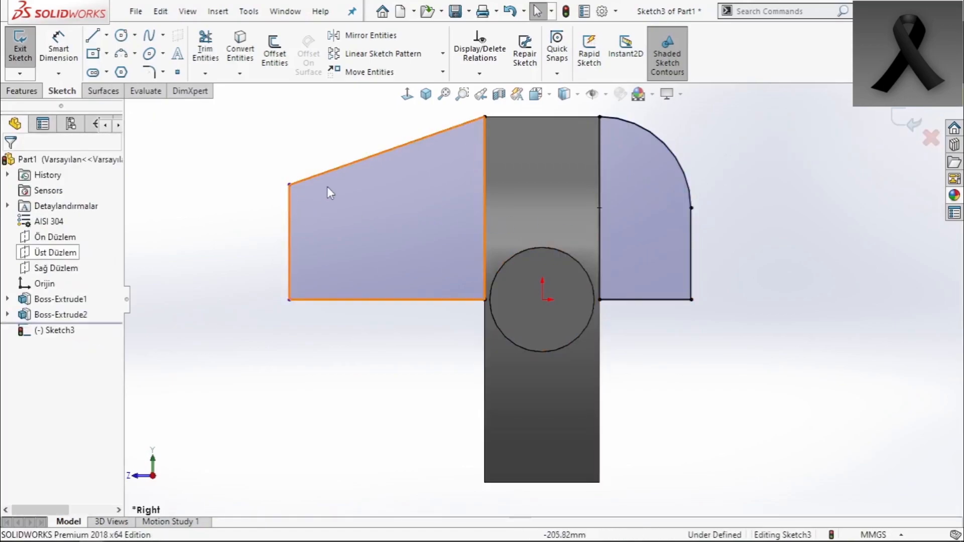
Add an equal-length relation between the trapezoid's horizontal base and its vertical line along the disc
left_click(395, 301)
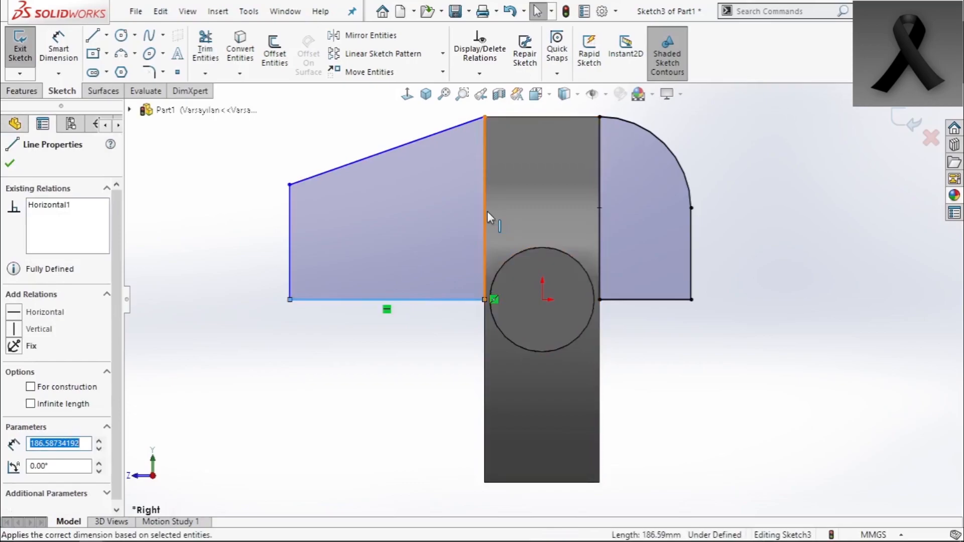
left_click(487, 211, "ctrl")
left_click(632, 151)
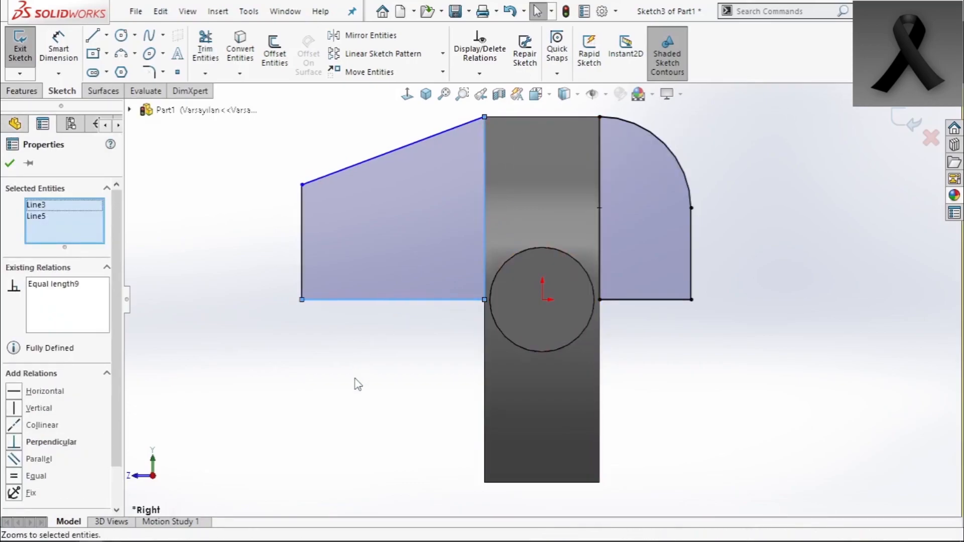
left_click(355, 383)
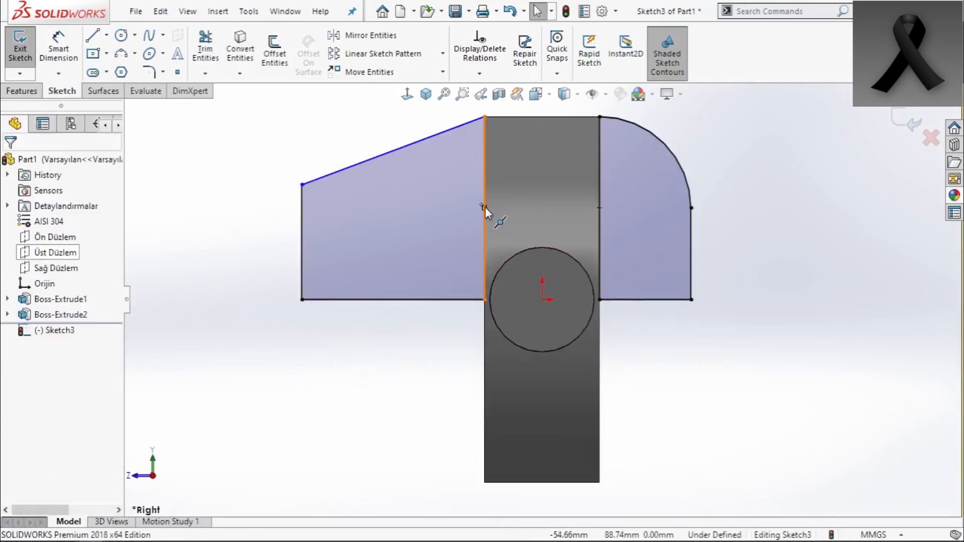
Add a horizontal relation between the trapezoid's outer upper corner and the midpoint of its disc-side line
left_click(485, 207)
left_click(303, 184)
left_click(484, 207, "ctrl")
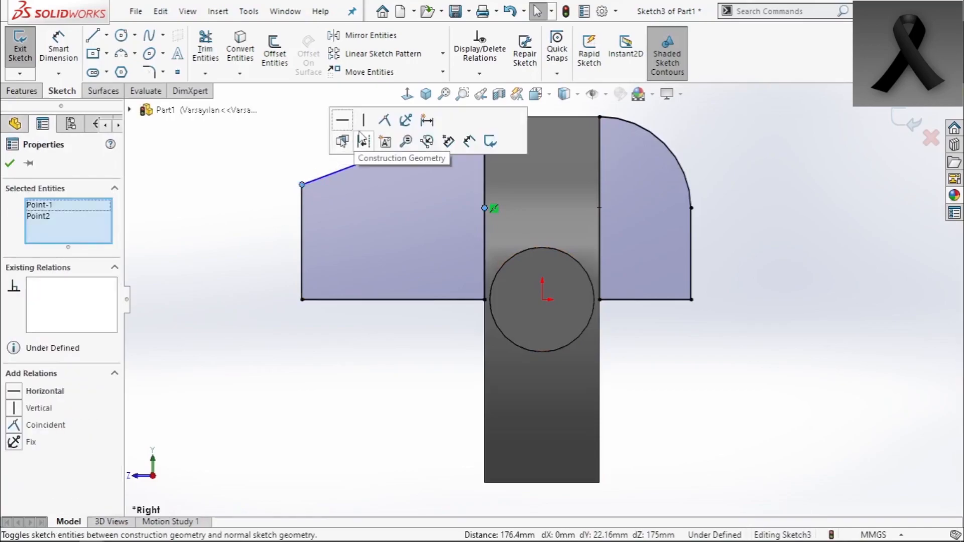
left_click(348, 125)
left_click(168, 193)
Revolve both profiles 360° about the trapezoid's horizontal base line, merging the result with the body
left_click(22, 91)
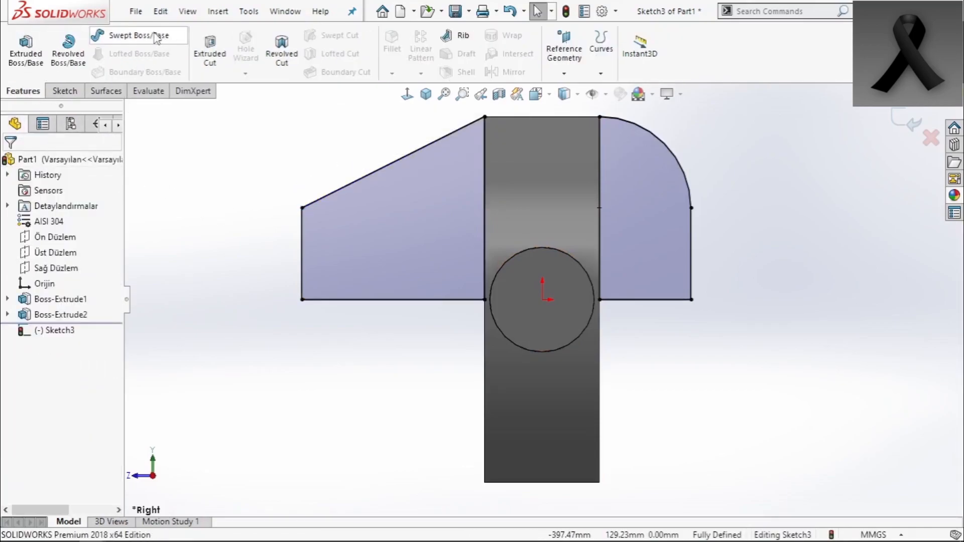
left_click(374, 301)
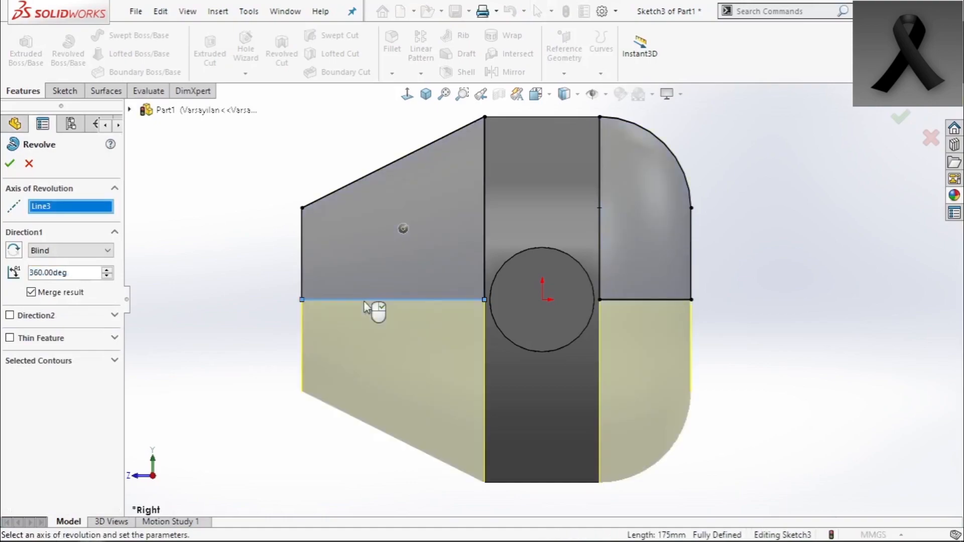
left_click(12, 163)
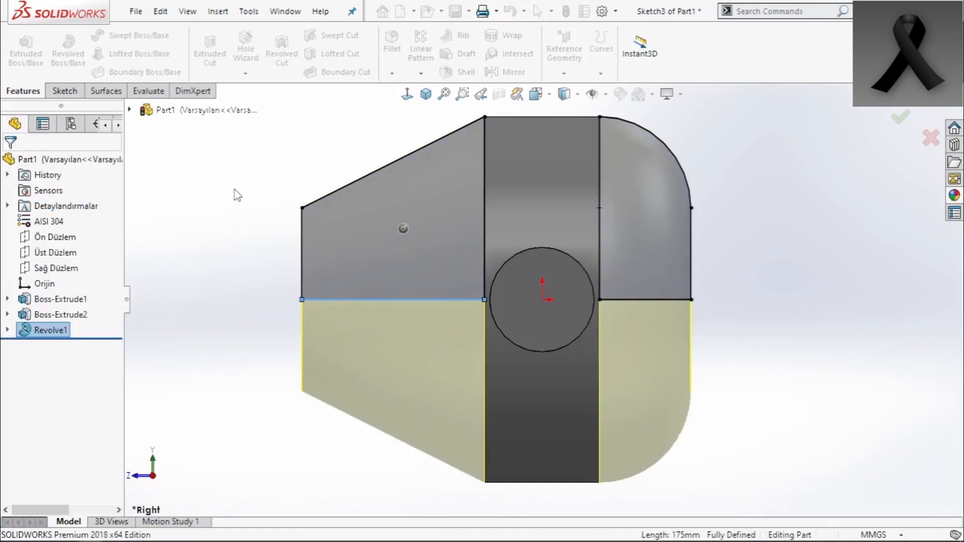
scroll(490, 316, "up", 3)
middle_click_drag(490, 317, 578, 362)
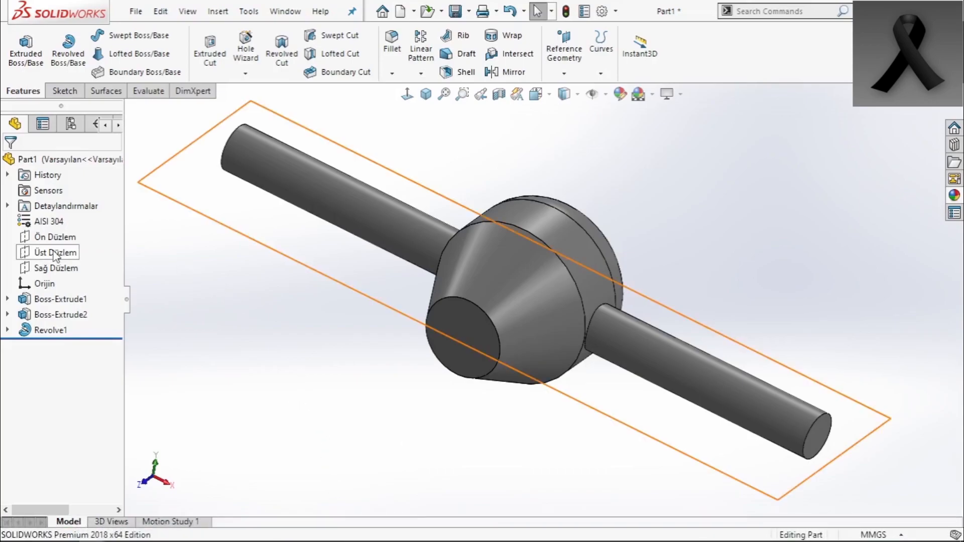
Sketch a right triangle on Ön Düzlem from the disc's edge, its base about 18 mm above and vertical side about 99 mm left of the origin
left_click(55, 241)
left_click(65, 220)
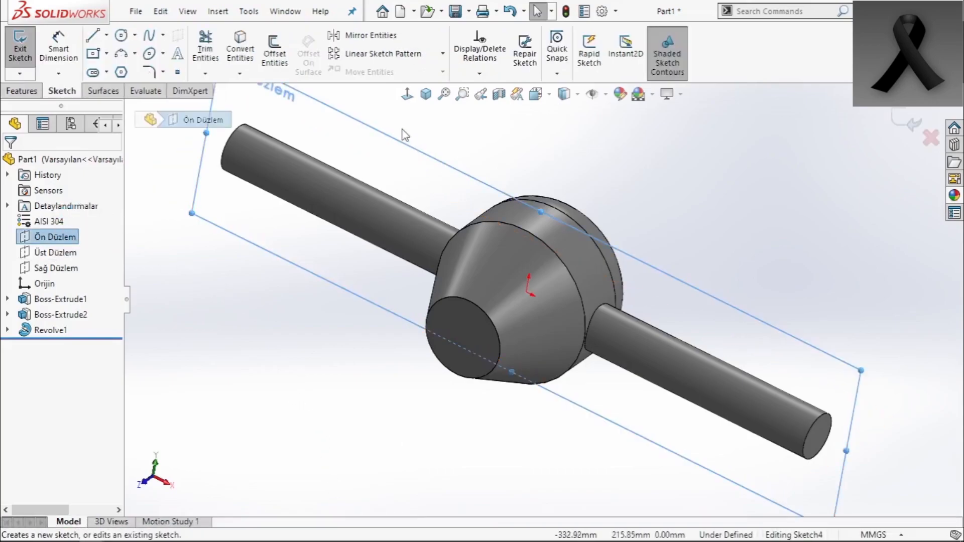
scroll(522, 266, "down", 4)
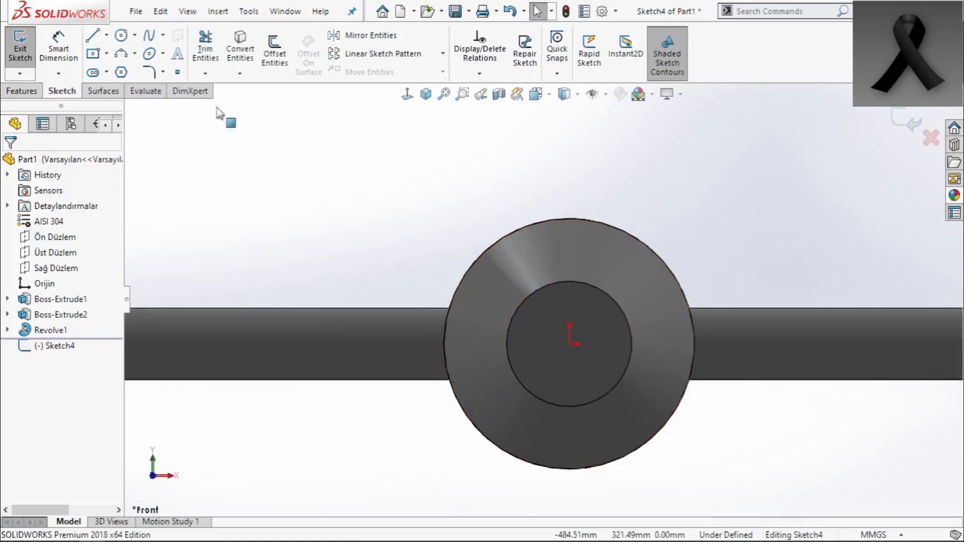
key("l")
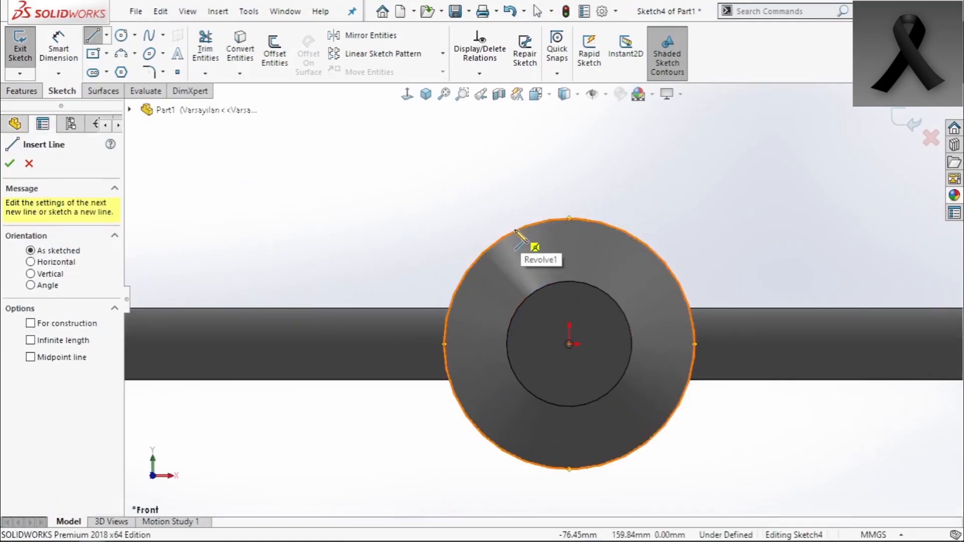
left_click(515, 231)
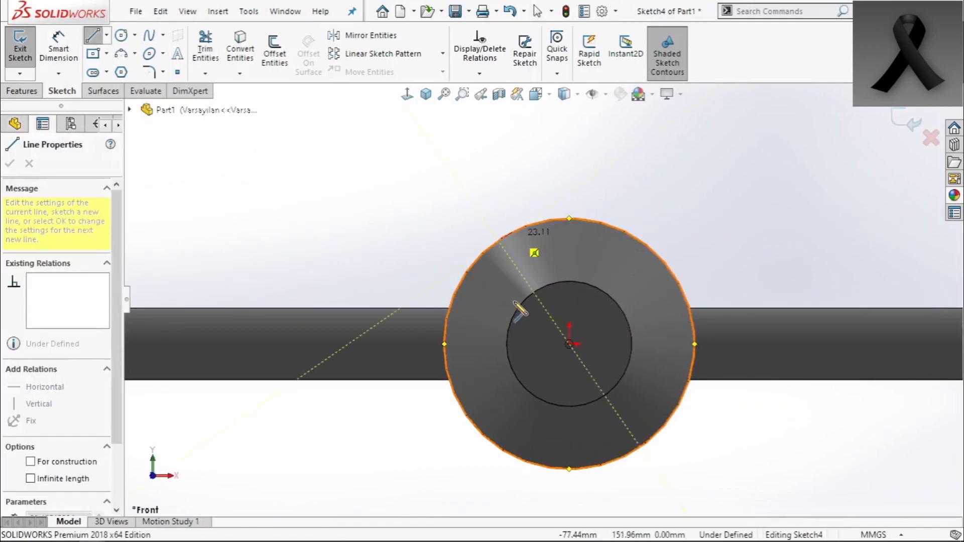
left_click(497, 331)
left_click(335, 331)
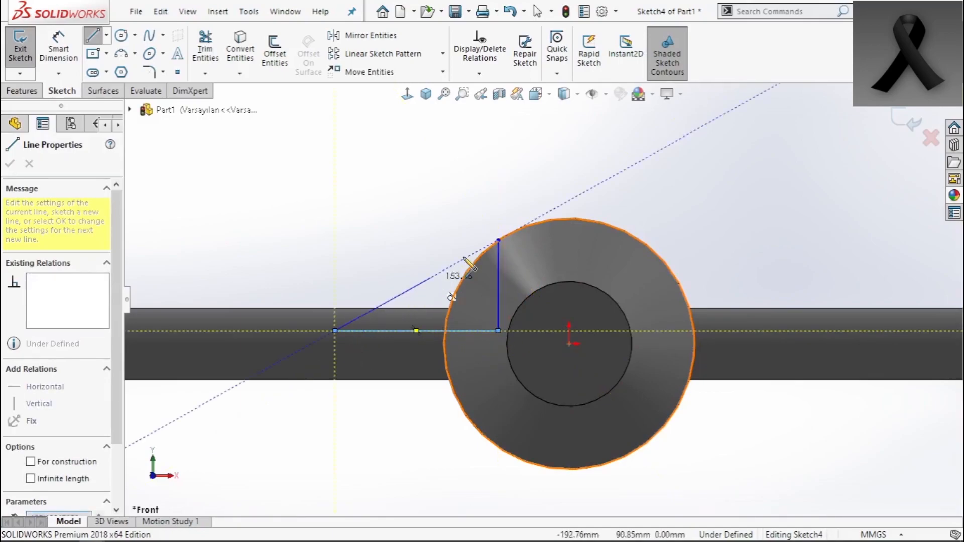
left_click(498, 242)
right_click(471, 181)
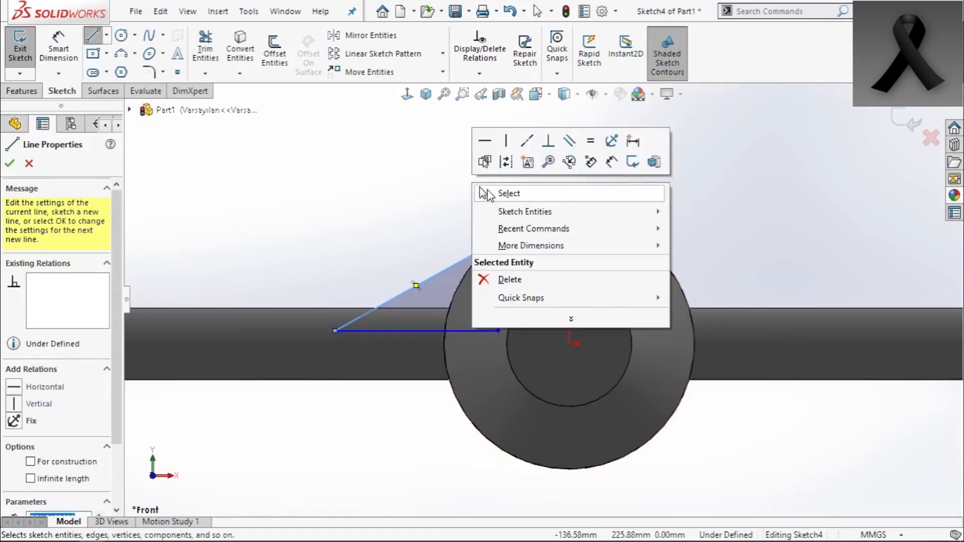
left_click(482, 184)
Dimension the vertical distance from the triangle's base line to the origin as 20 mm
right_click_drag(530, 301, 476, 254)
left_click(477, 332)
left_click(568, 344)
left_click(667, 342)
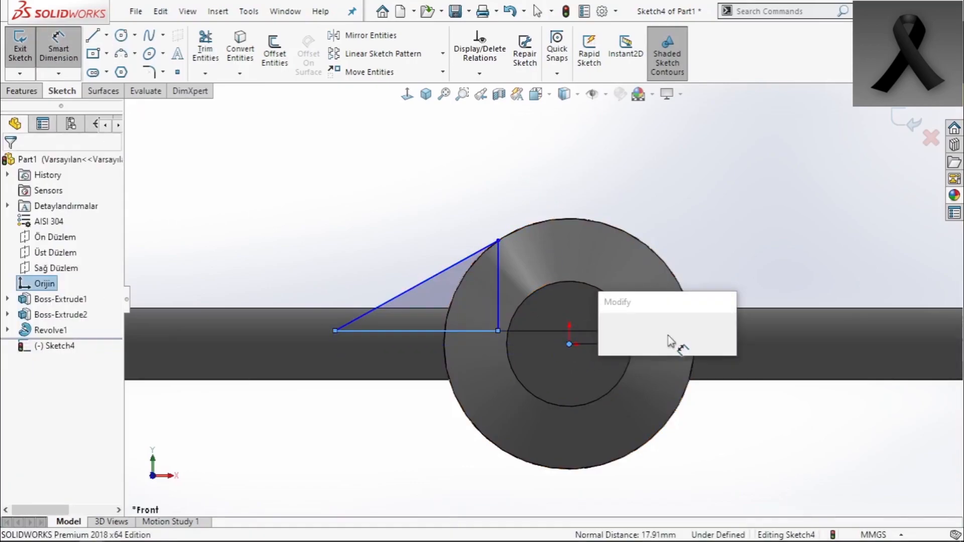
type("20")
key("Return")
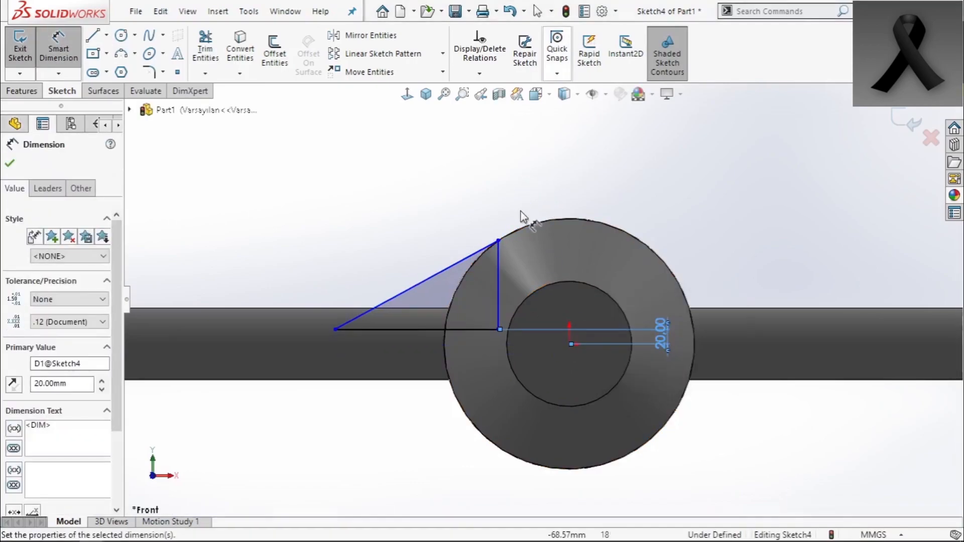
Dimension the horizontal distance from the triangle's vertical line to the origin as 105 mm
left_click(497, 274)
left_click(568, 344)
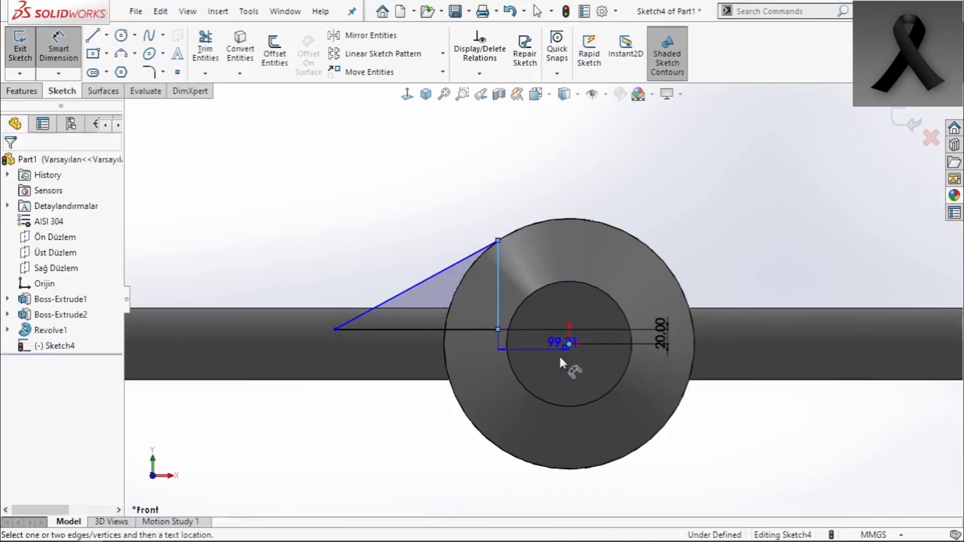
left_click(553, 377)
key("Return")
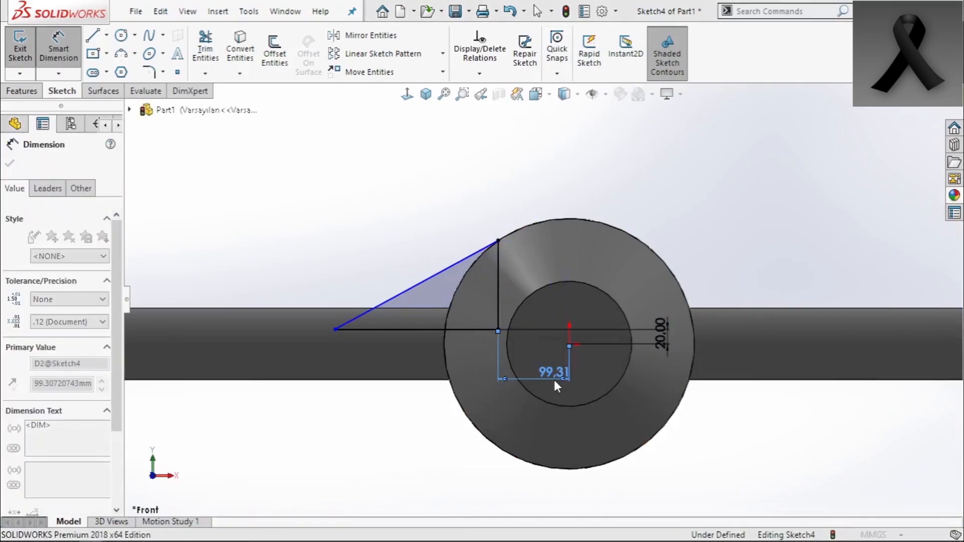
left_click(506, 190)
Dimension the length of the triangle's horizontal base line as 200 mm
left_click(420, 330)
left_click(421, 366)
type("200")
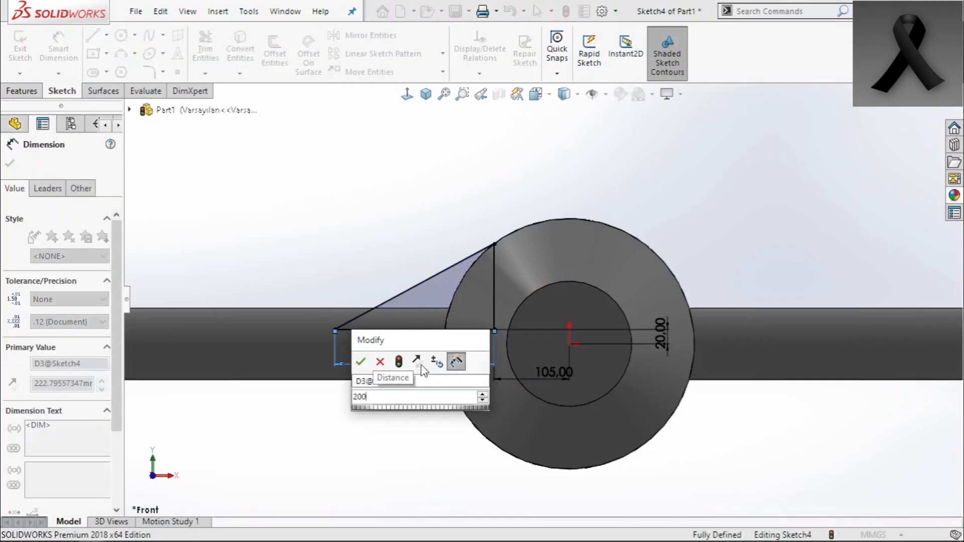
key("Return")
right_click(401, 225)
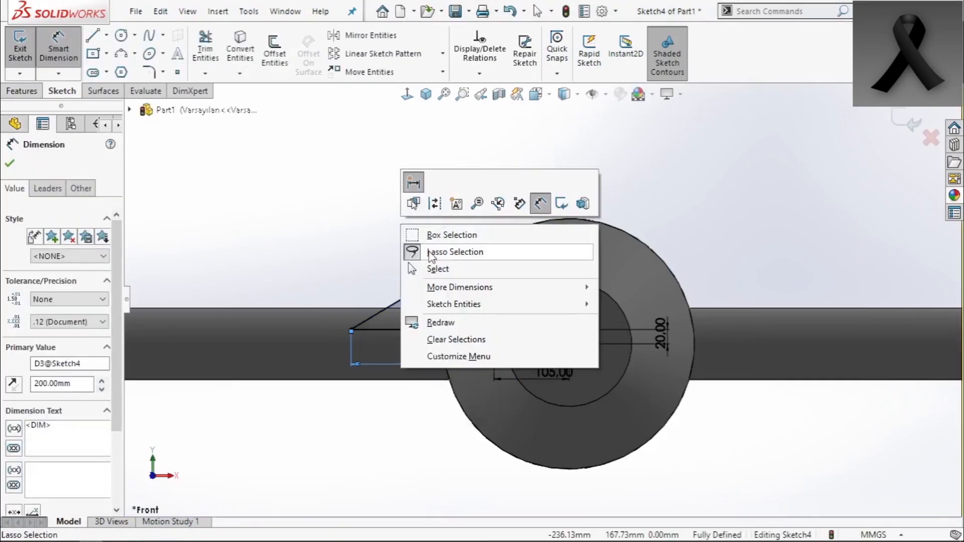
left_click(427, 269)
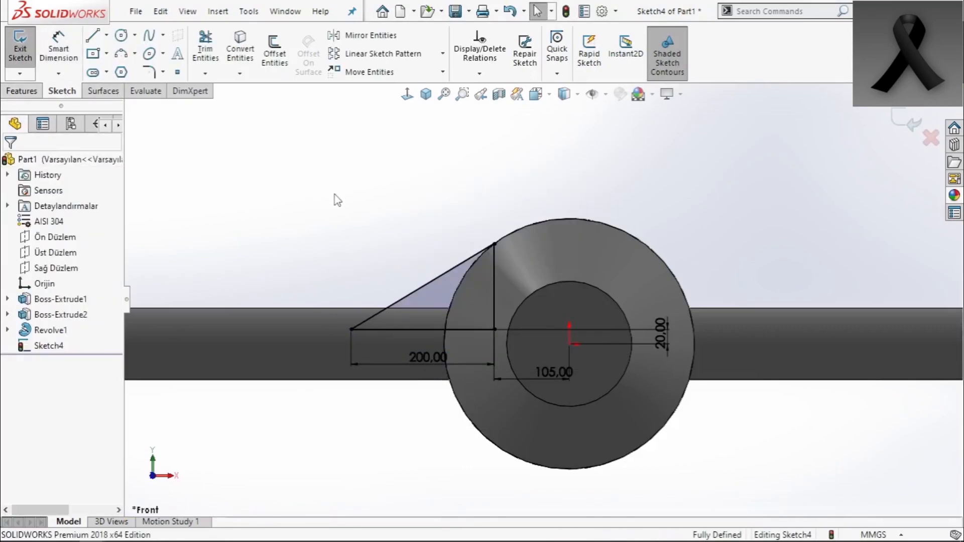
Mirror the triangle's three lines about the Sağ Düzlem plane, keeping the original as a copy
left_click(371, 36)
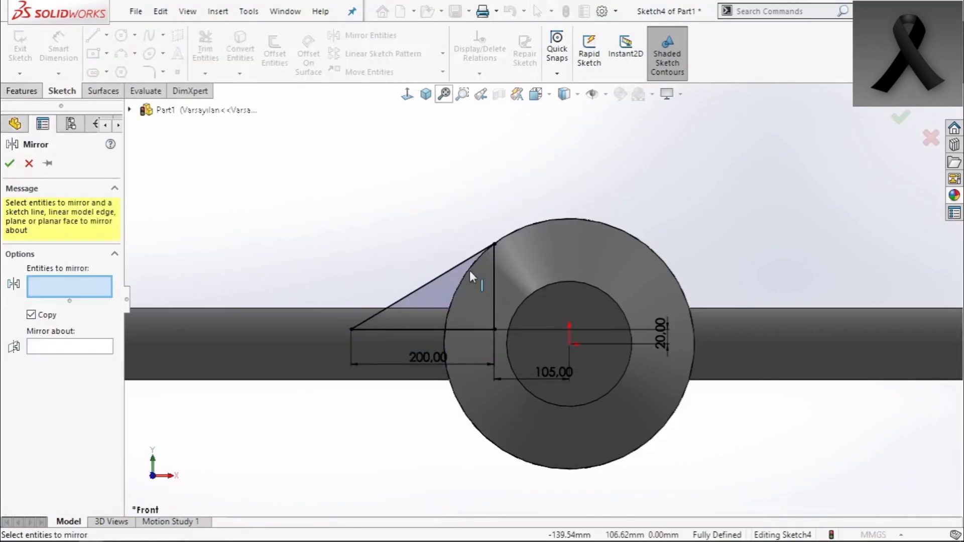
left_click(442, 288)
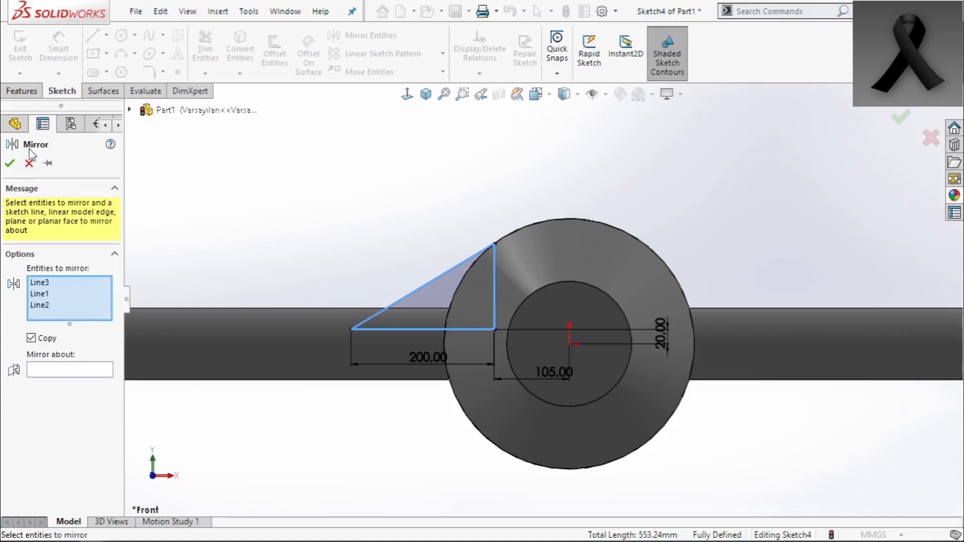
left_click(82, 371)
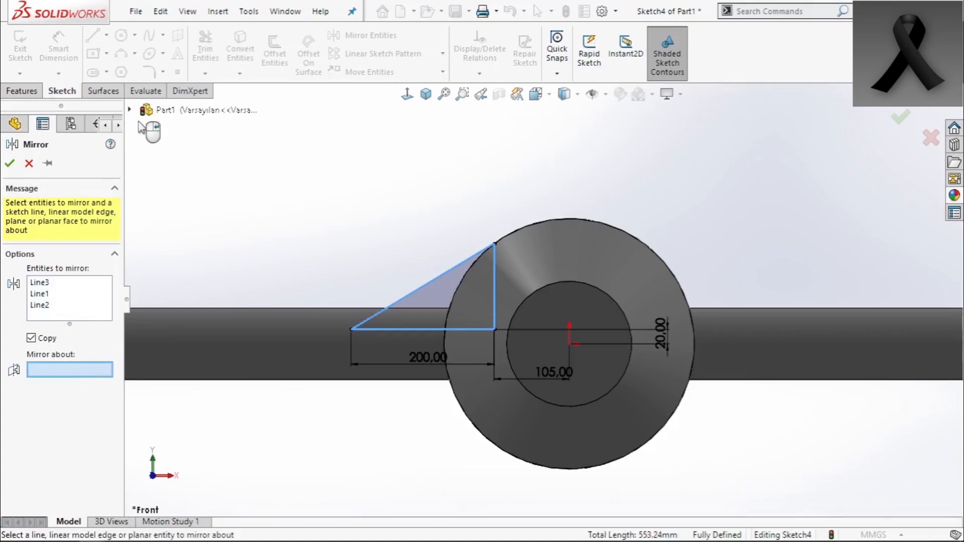
left_click(130, 110)
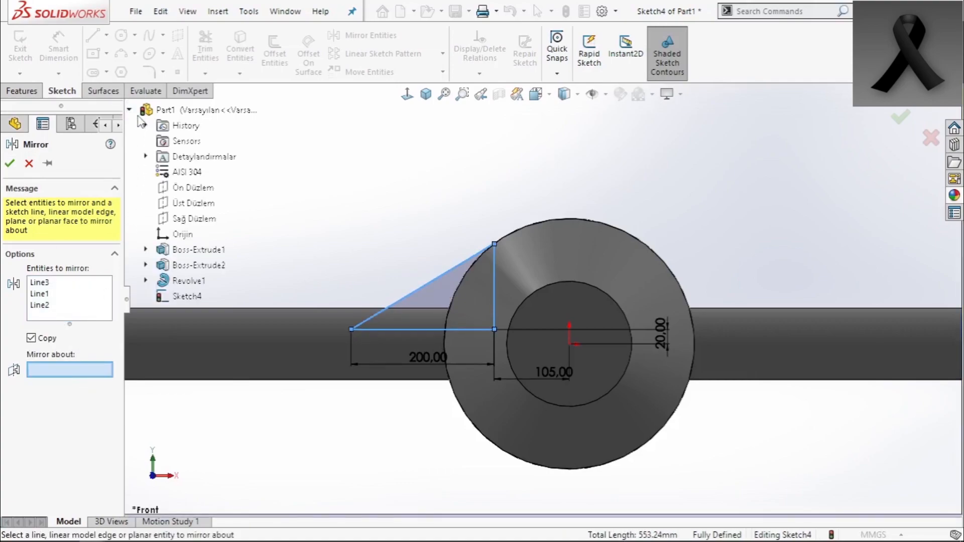
left_click(196, 219)
left_click(9, 164)
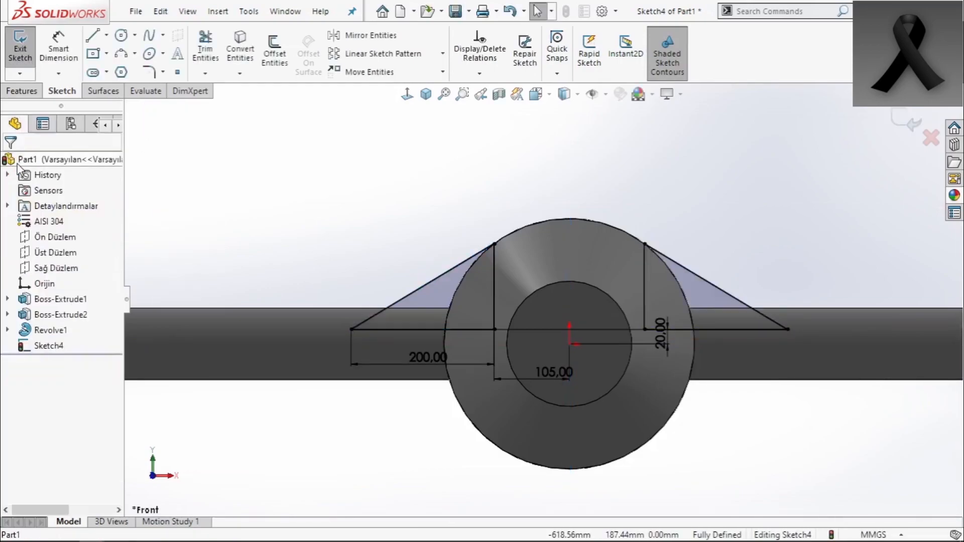
Extrude both triangles as ribs 10 mm thick with the Mid Plane end condition, merging the result with the body
left_click(34, 93)
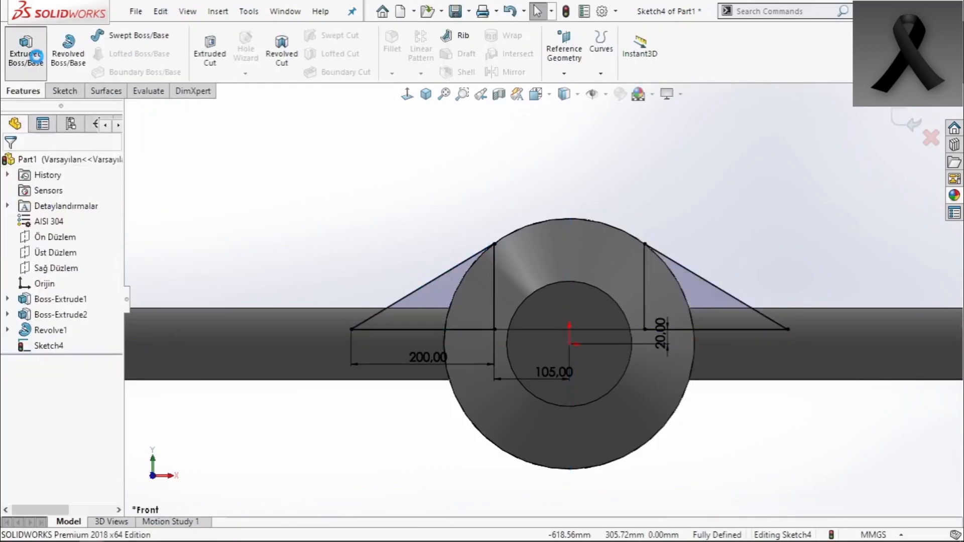
left_click(26, 50)
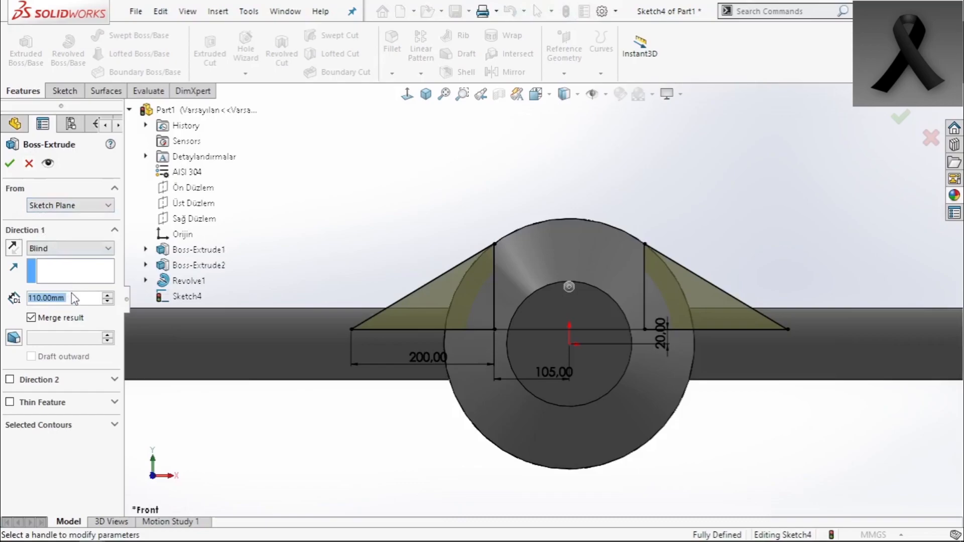
type("10")
left_click(77, 247)
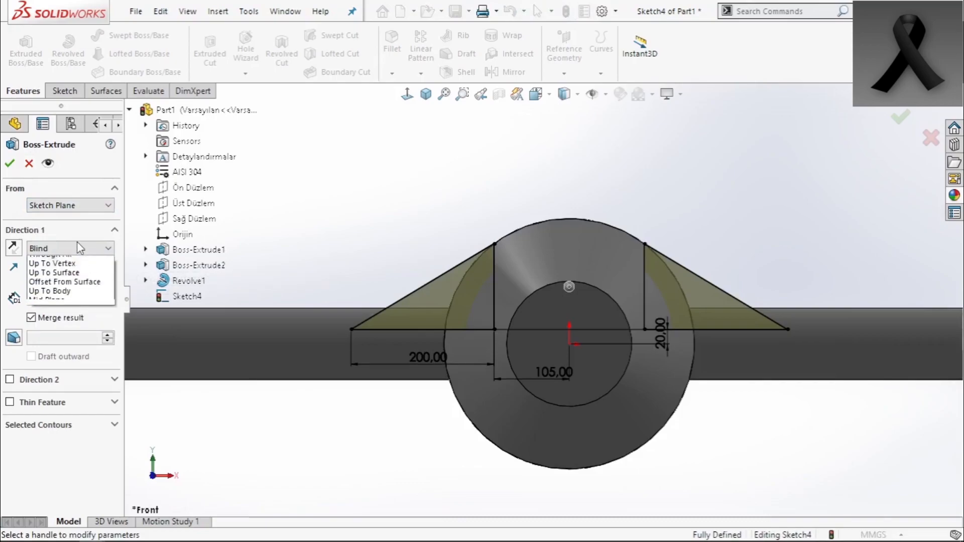
left_click(47, 318)
middle_click_drag(383, 226, 382, 266)
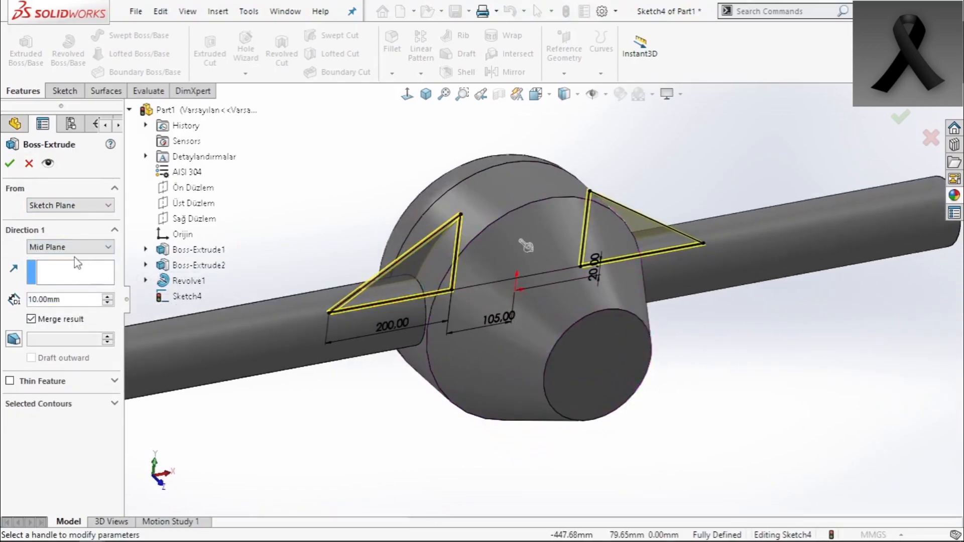
left_click(11, 164)
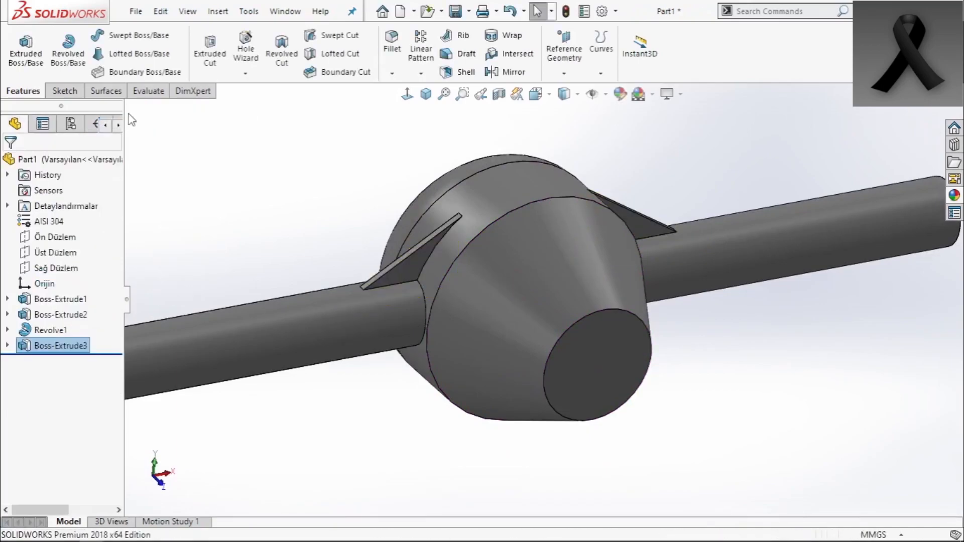
Create a circular pattern of the two extruded ribs around the shaft's cylindrical face, with 4 equally spaced instances over 360°
left_click(419, 73)
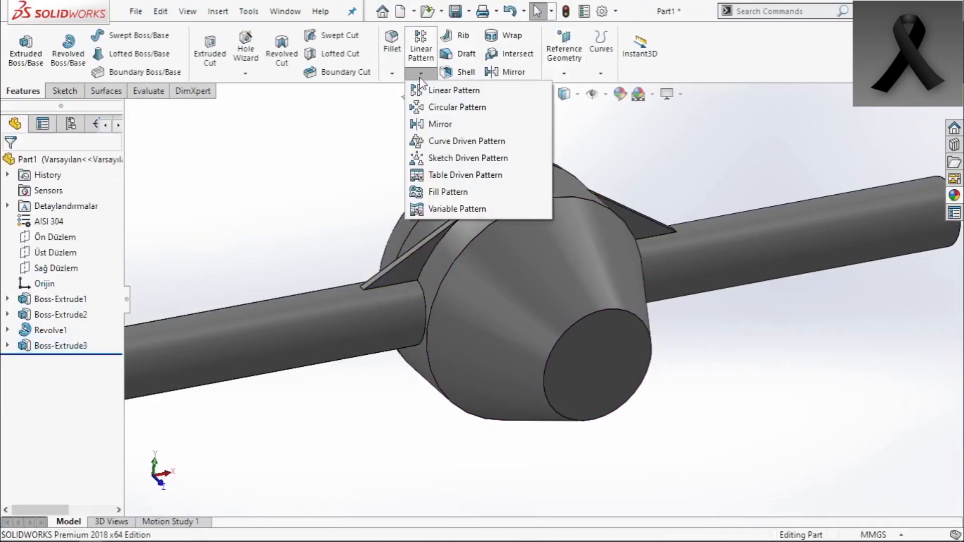
left_click(442, 105)
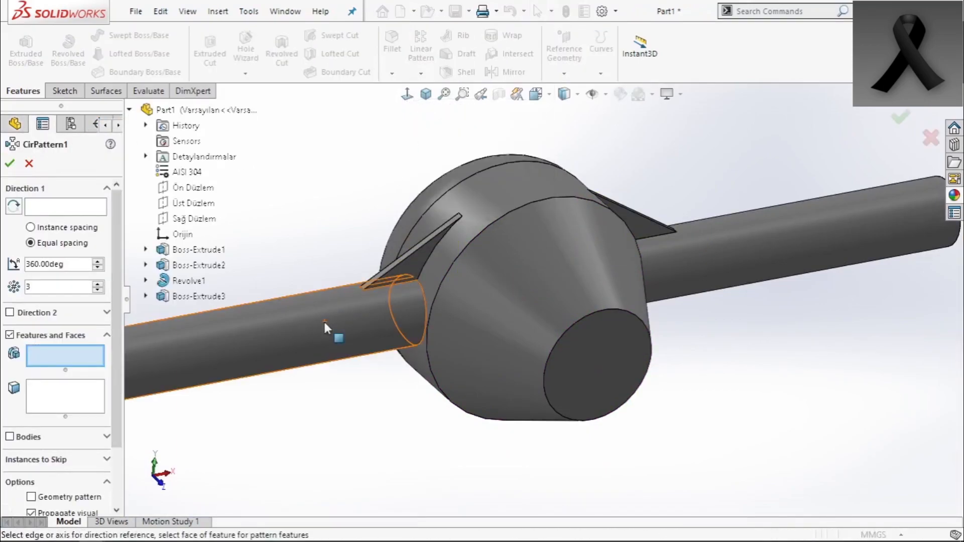
left_click(75, 209)
left_click(299, 325)
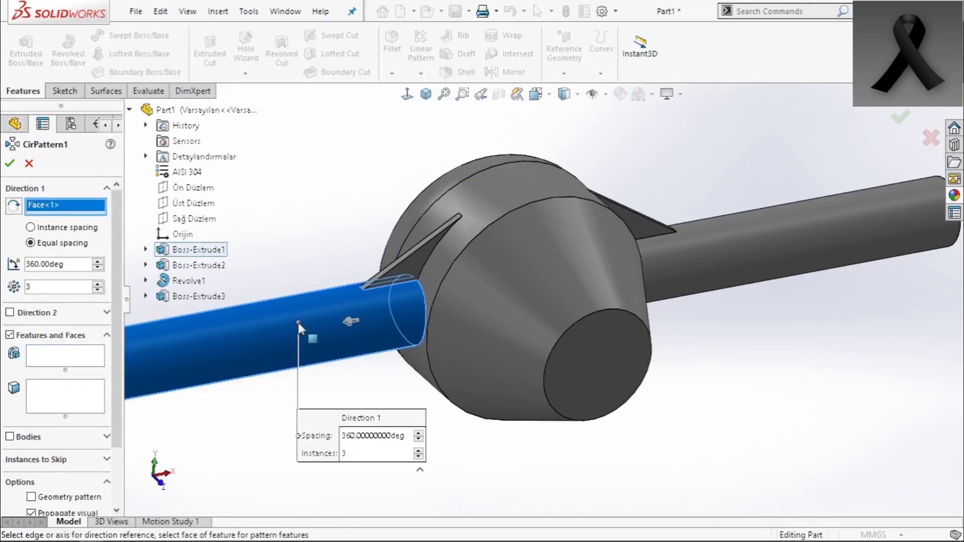
left_click(77, 361)
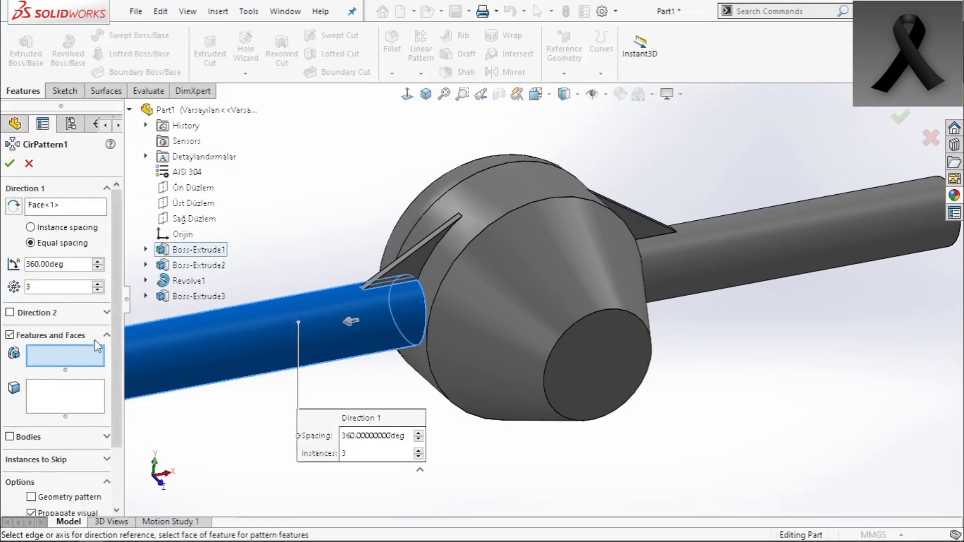
left_click(190, 297)
left_click(98, 284)
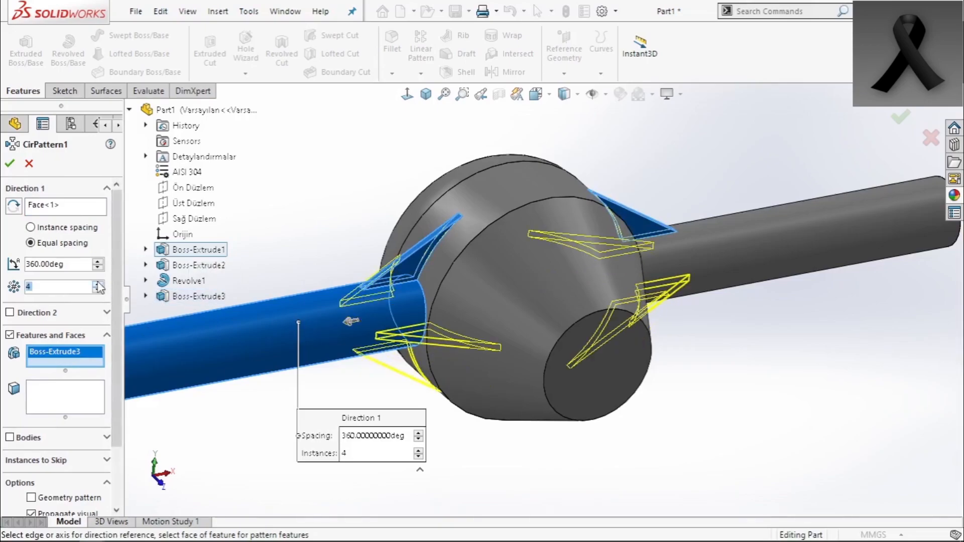
left_click(9, 164)
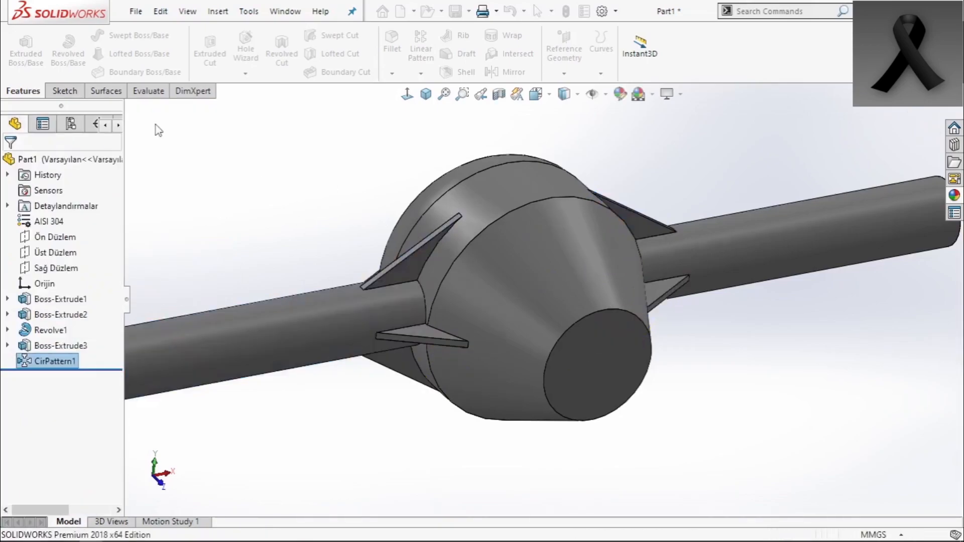
Fillet the cylindrical faces of both shaft sections with a symmetric 10 mm radius
middle_click_drag(549, 272, 573, 312)
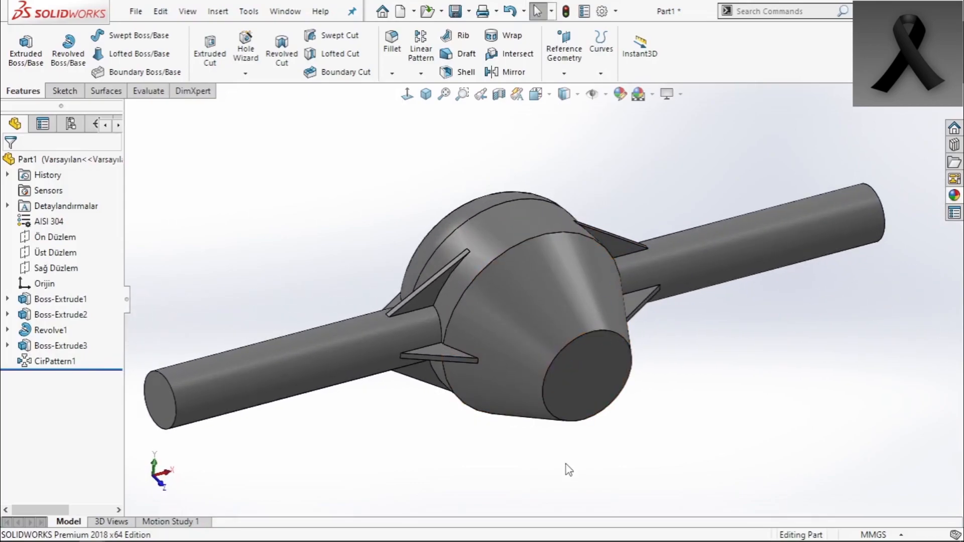
left_click(393, 46)
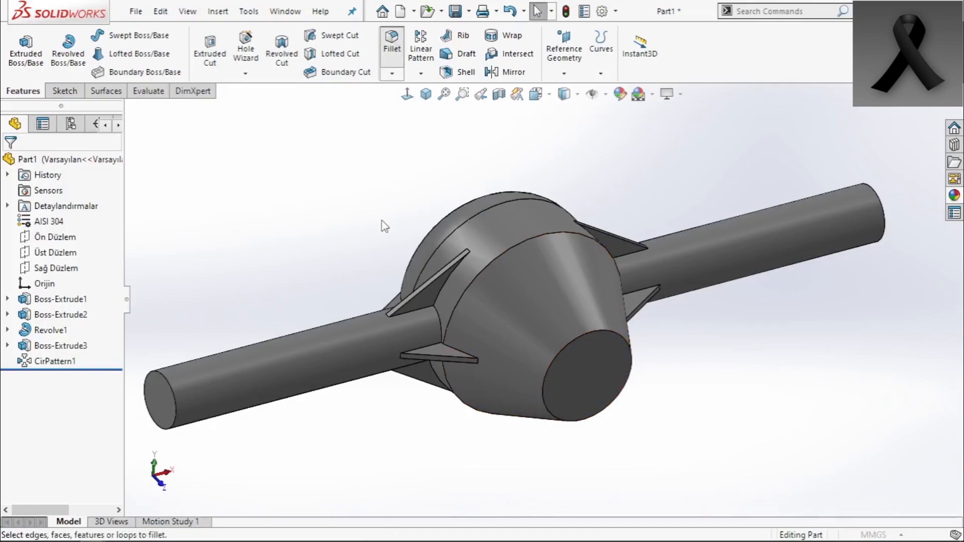
left_click(342, 338)
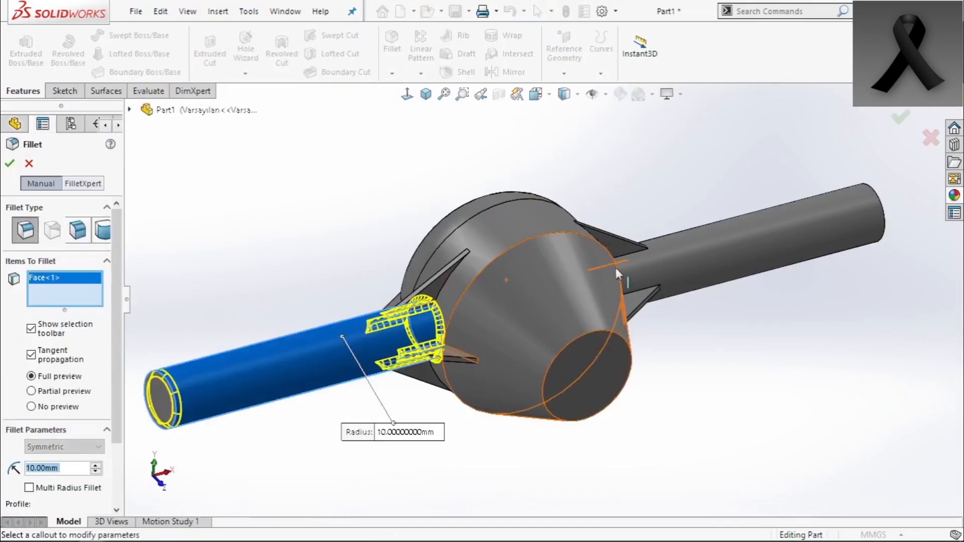
left_click(703, 255)
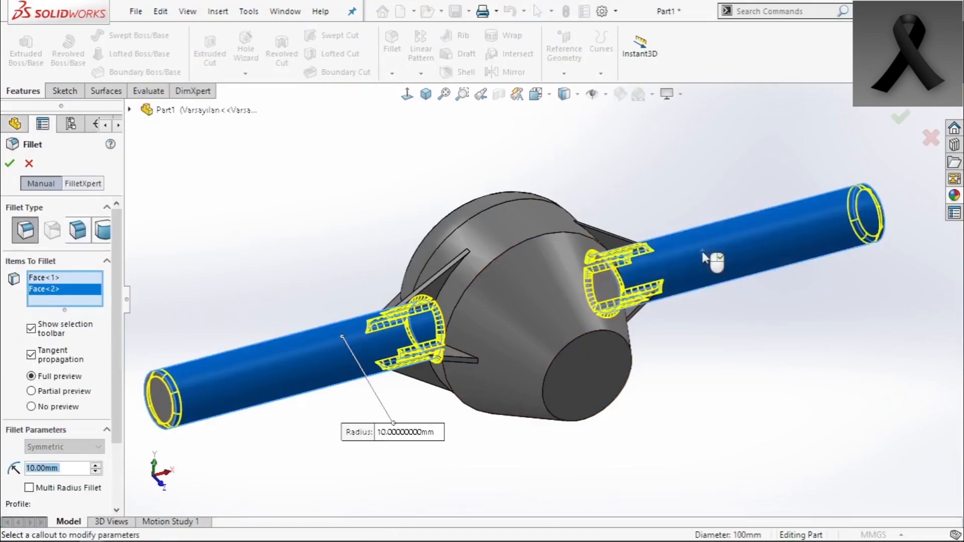
left_click(900, 122)
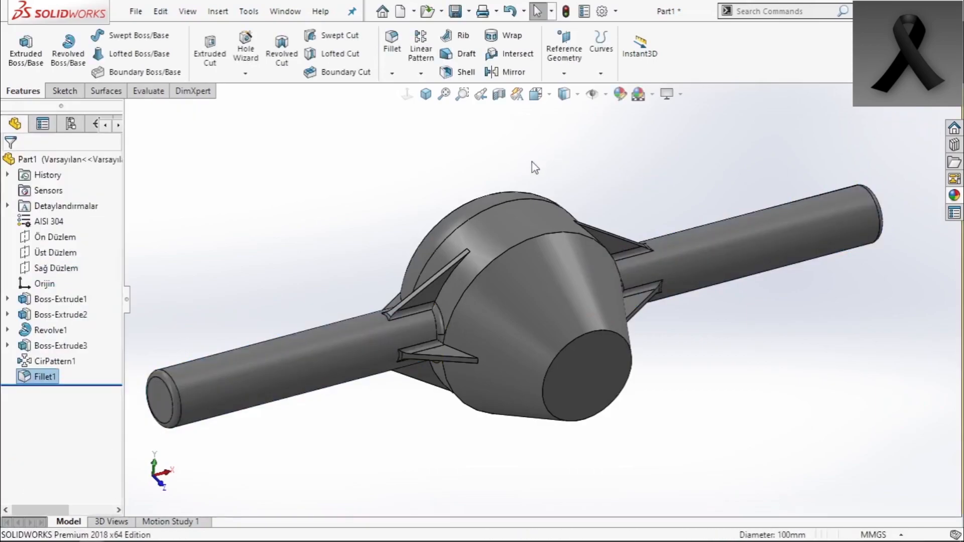
Sketch a circle about 481 mm in diameter centred on the origin on the Ön Düzlem plane
left_click(54, 236)
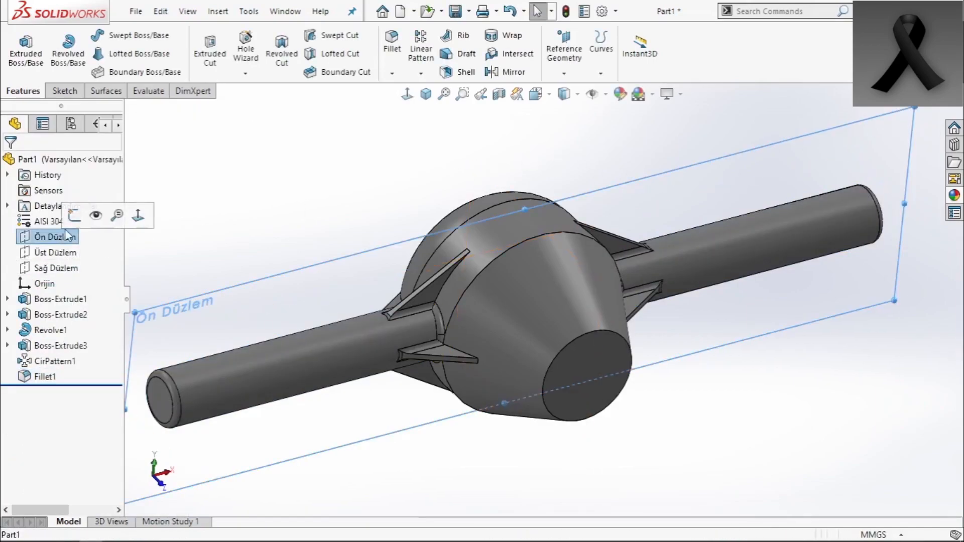
left_click(119, 214)
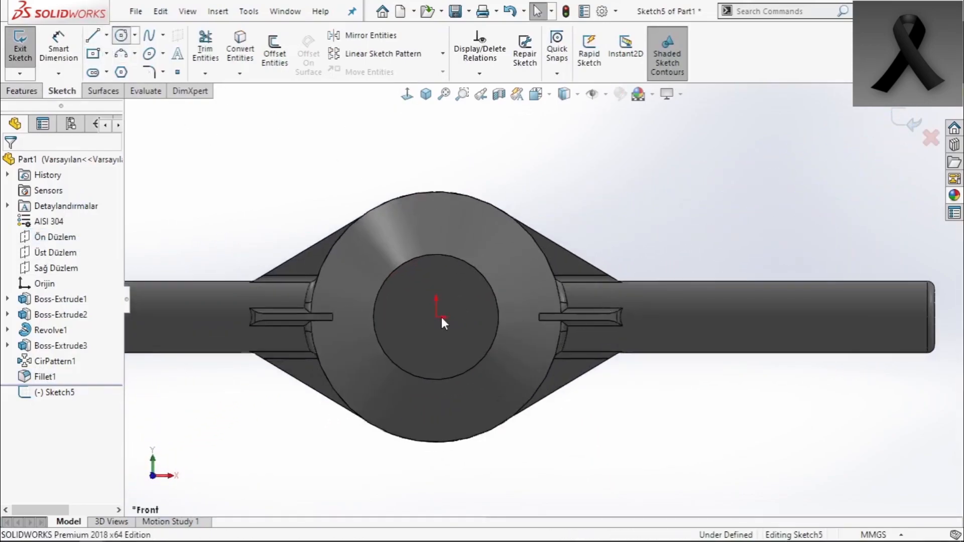
key("c")
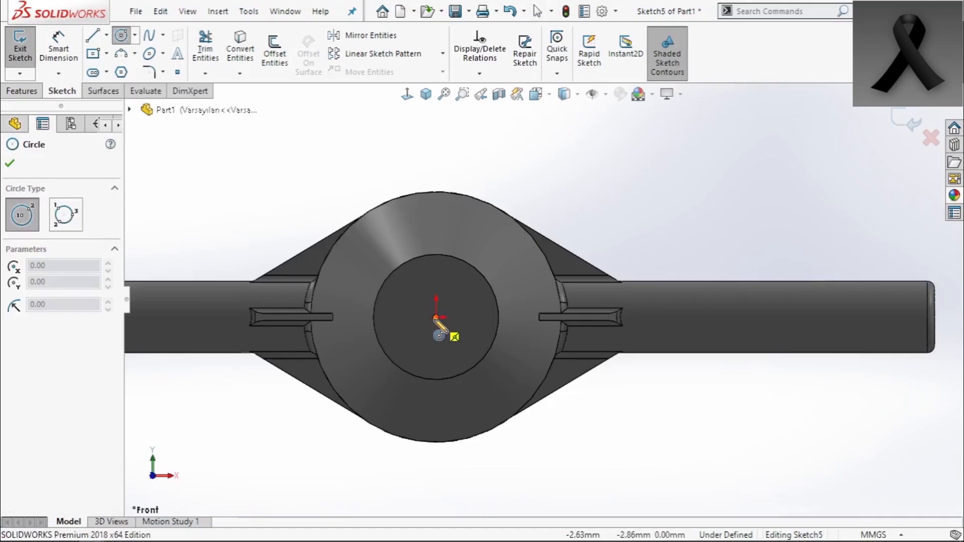
left_click(437, 317)
left_click(553, 181)
right_click(578, 173)
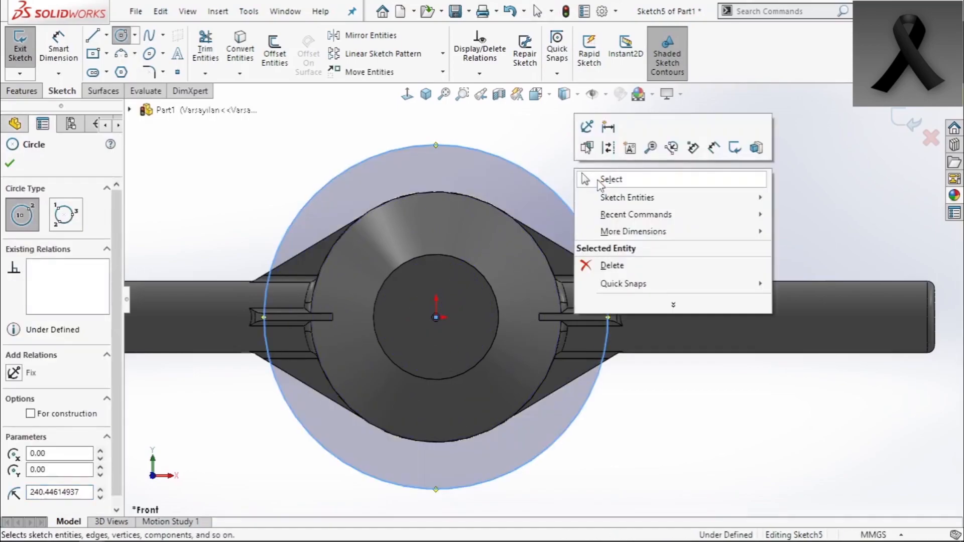
left_click(597, 177)
Dimension the circle around the central body with a diameter of 360 mm
key("d")
left_click(603, 201)
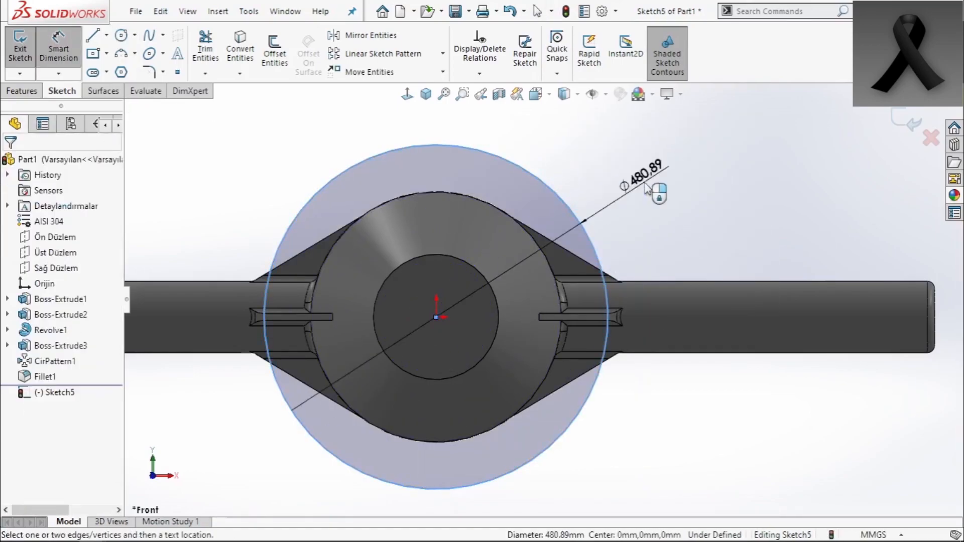
left_click(656, 192)
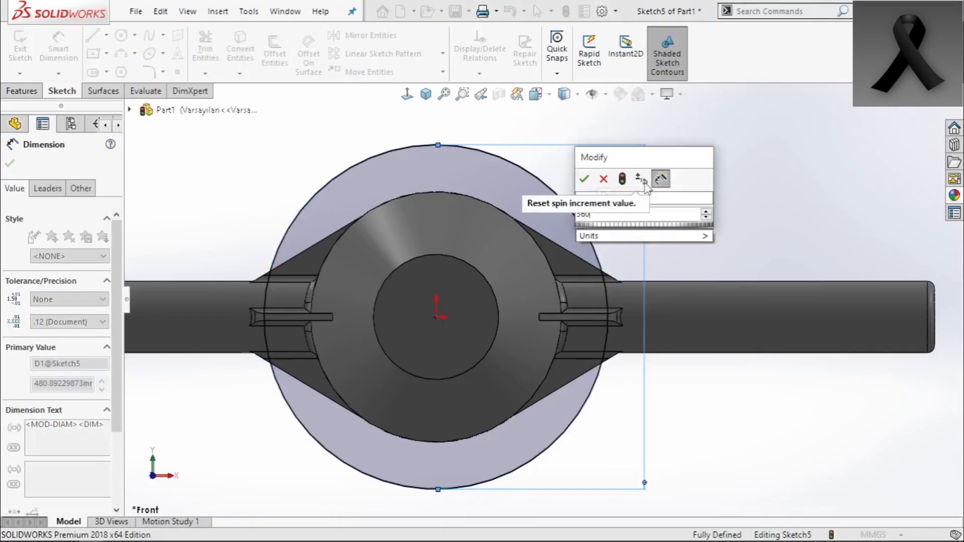
key("Return")
right_click(746, 207)
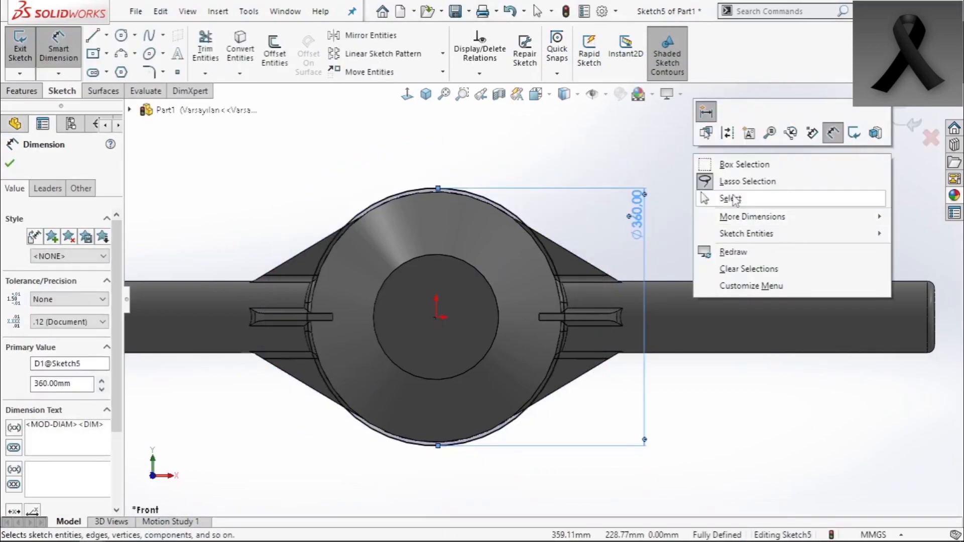
left_click(733, 197)
Extrude the 360 mm circle 10 mm blind, starting at a 50 mm offset from the sketch plane and merging the result
left_click(21, 91)
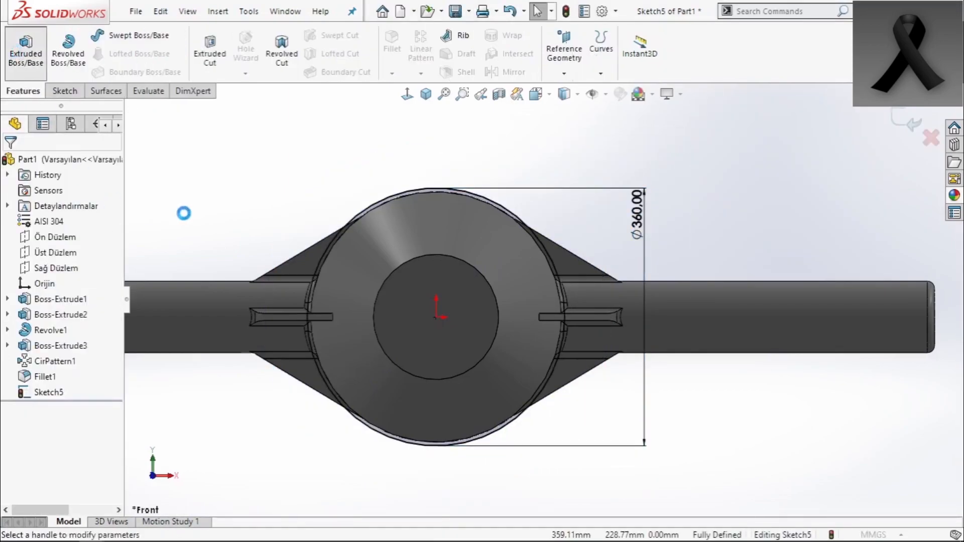
left_click(53, 211)
left_click(52, 245)
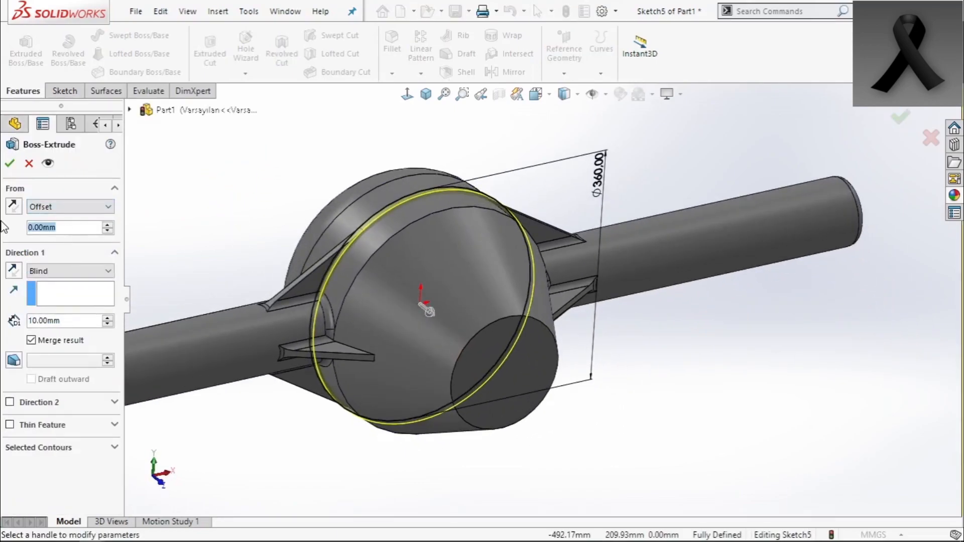
type("50")
key("Return")
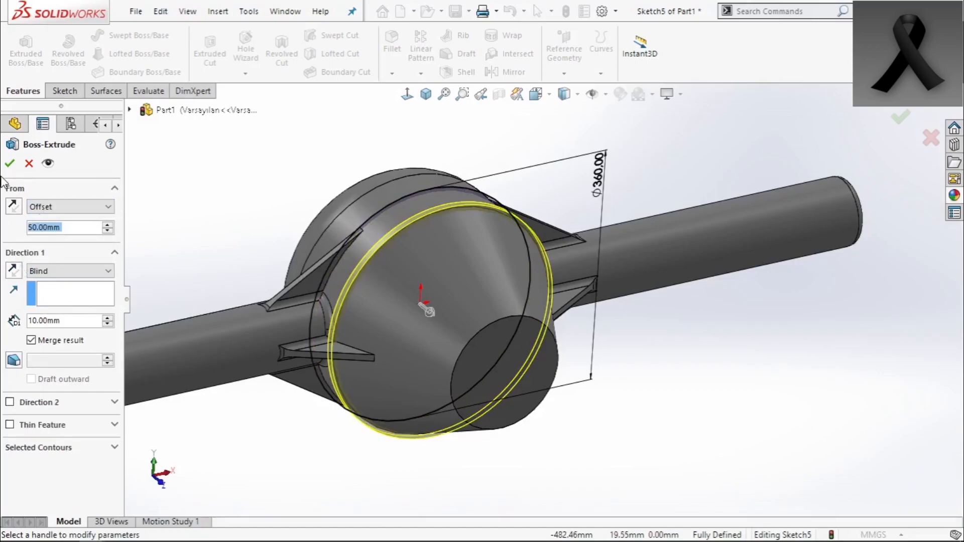
left_click(10, 164)
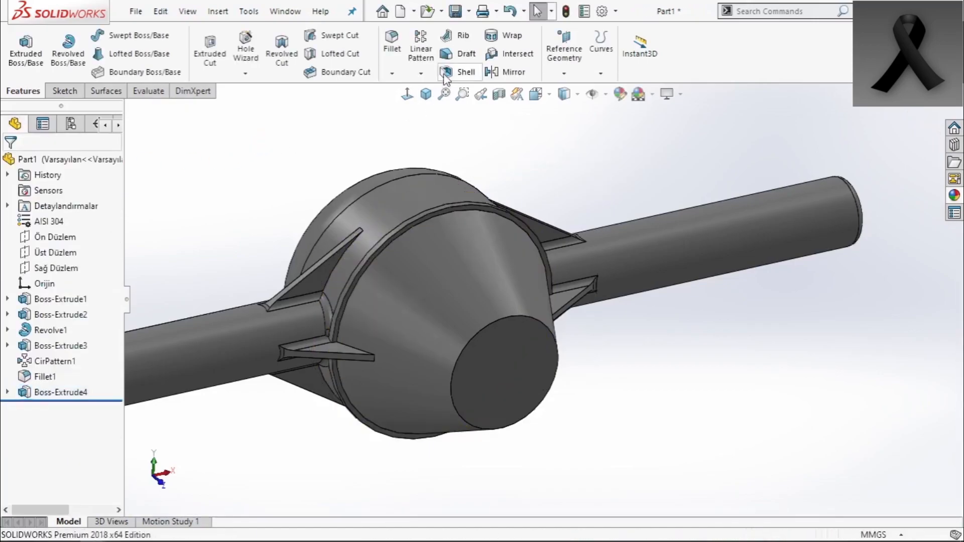
Mirror the extruded ring, Boss-Extrude4, about the Ön Düzlem plane
left_click(395, 74)
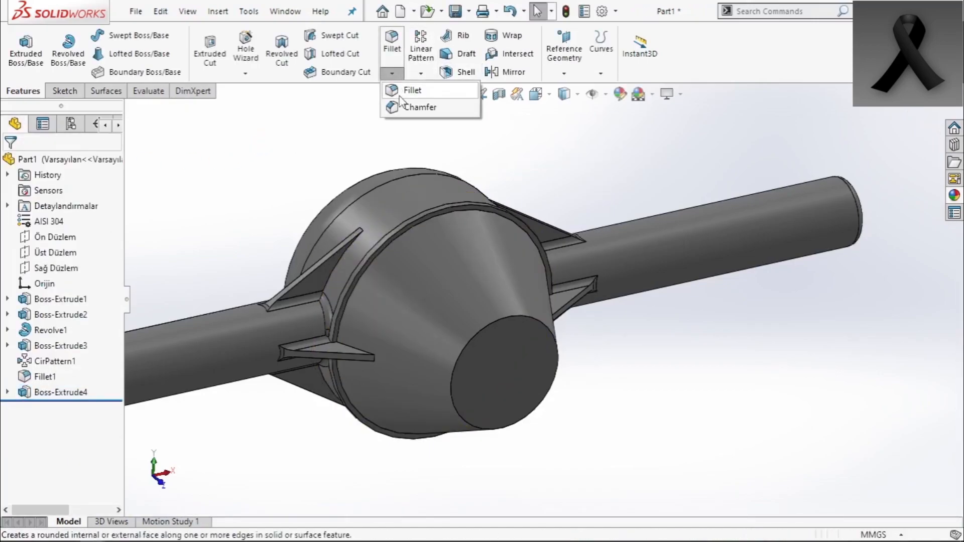
left_click(421, 74)
left_click(416, 123)
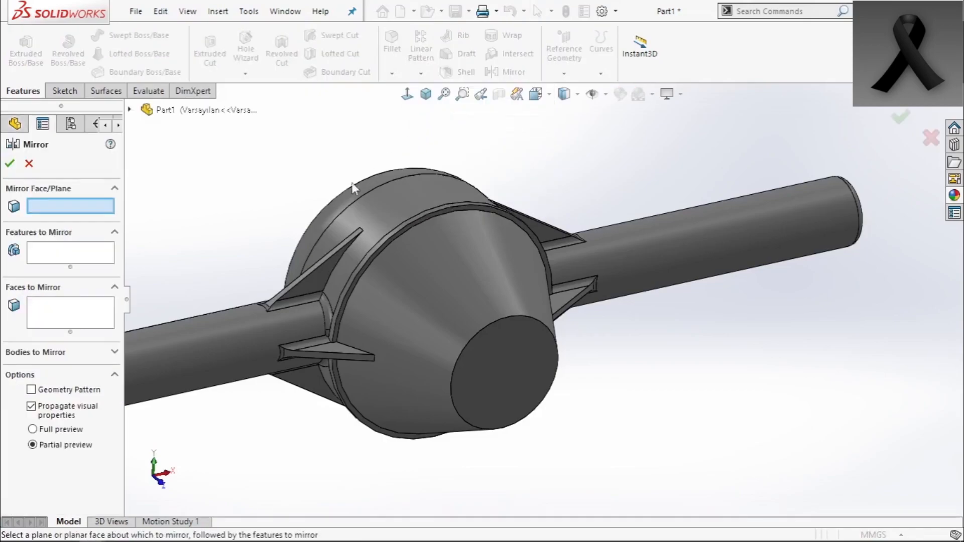
left_click(128, 109)
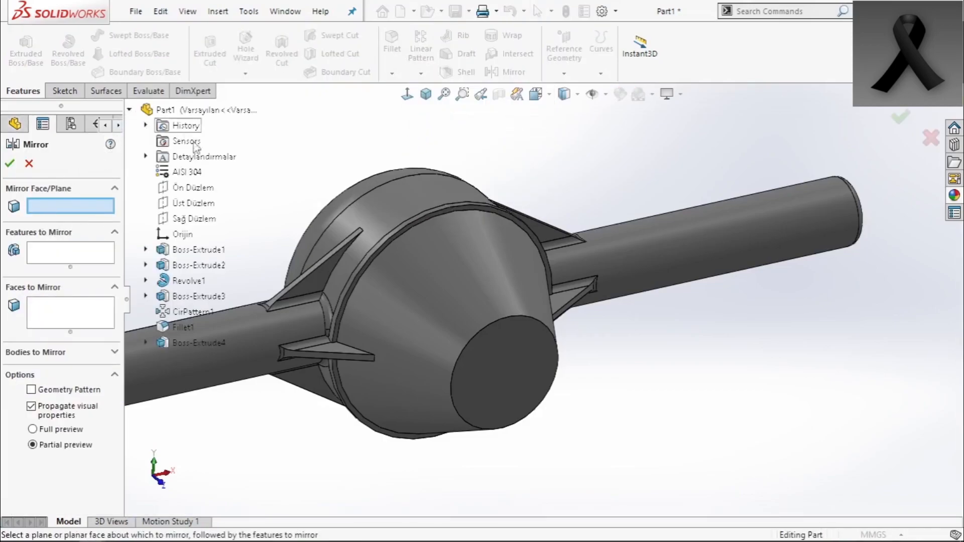
left_click(201, 191)
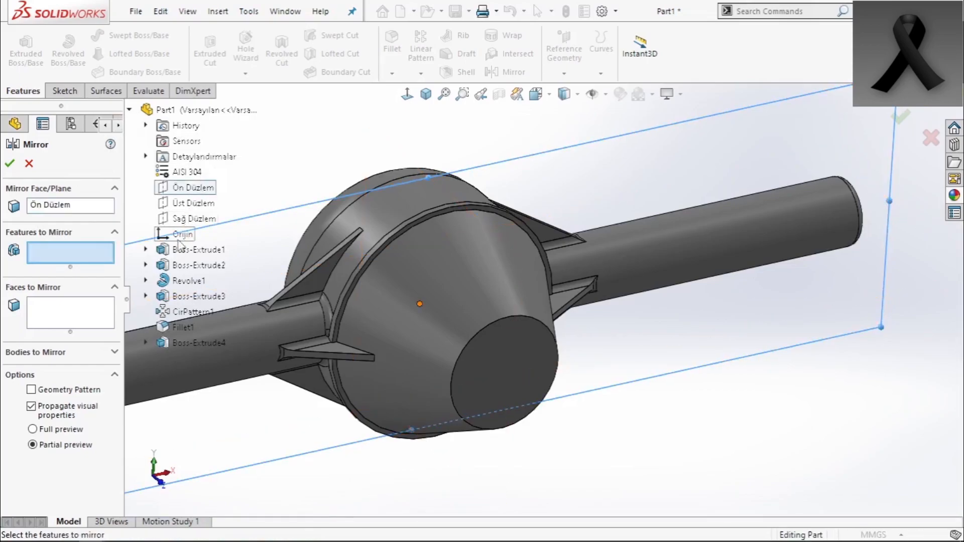
left_click(198, 342)
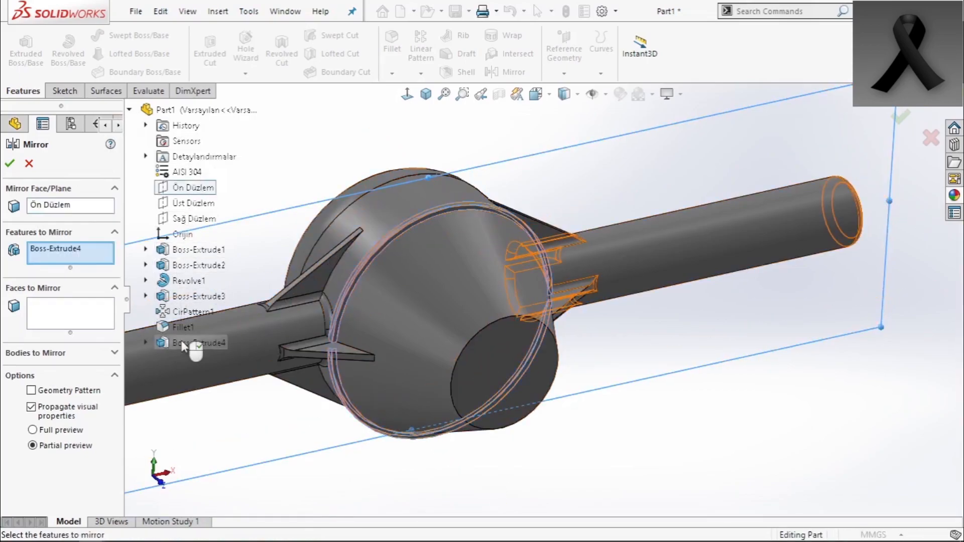
left_click(9, 164)
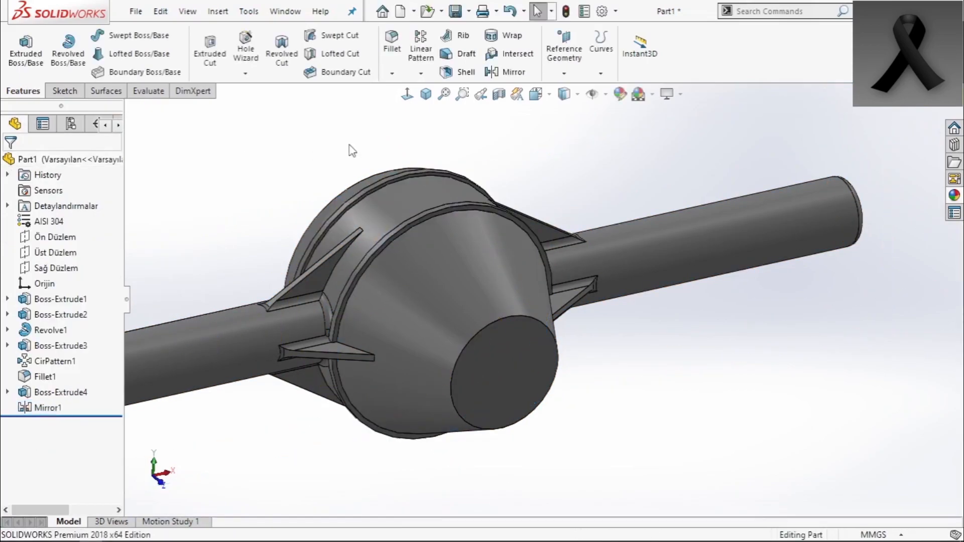
Sketch a circle centred on the origin on the Sağ Düzlem plane, inside the shaft's end face
scroll(335, 167, "up", 2)
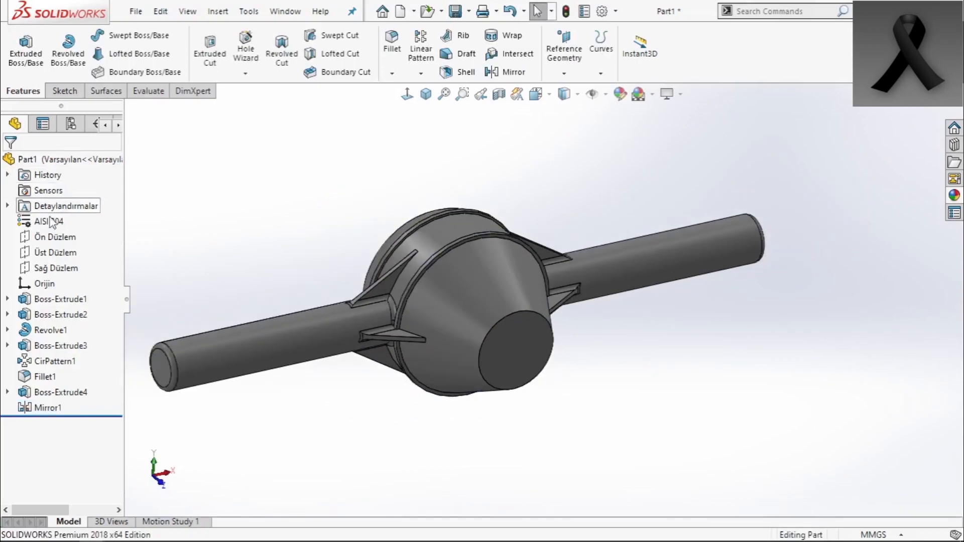
left_click(56, 268)
left_click(56, 245)
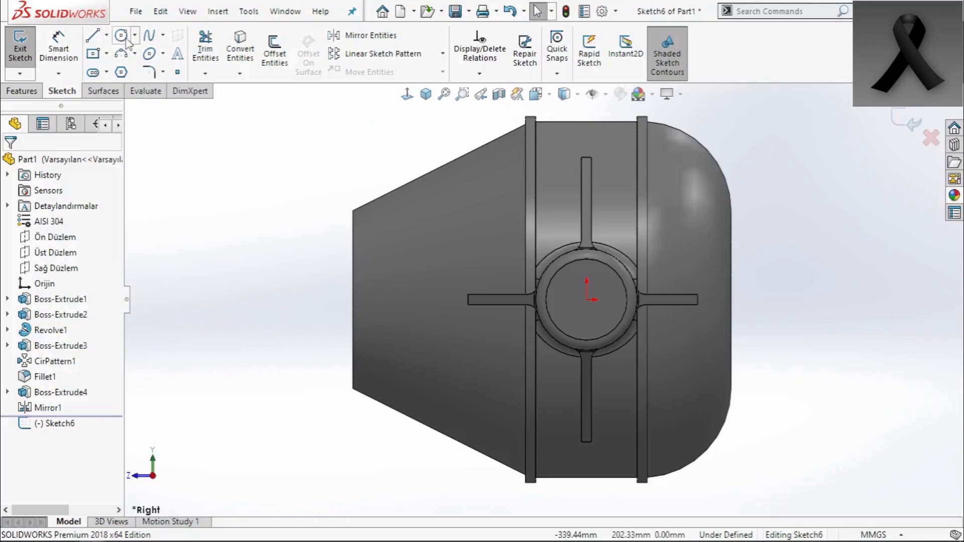
left_click(599, 328)
key("Escape")
scroll(663, 302, "up", 5)
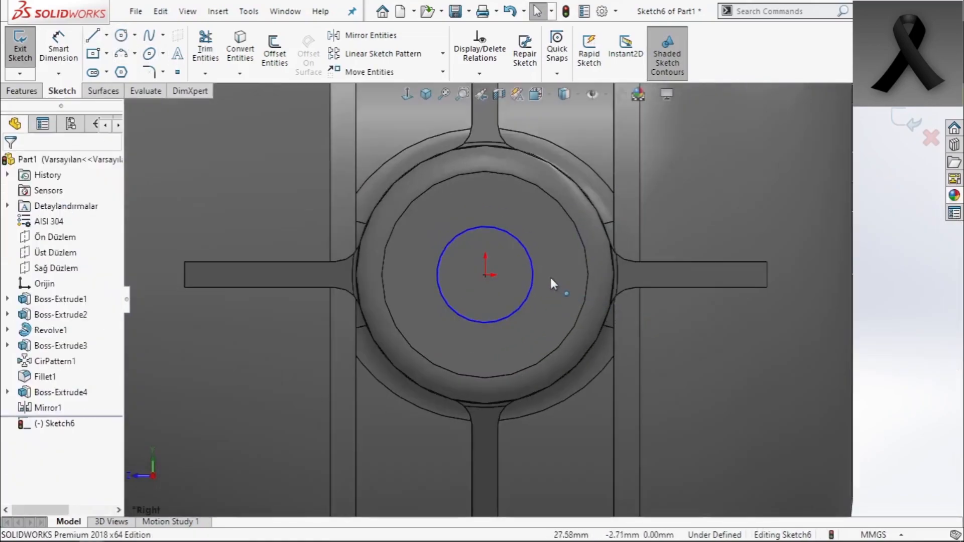
Add a relation that makes the circle match the inner circular edge of the shaft's end face
left_click(530, 260)
left_click(574, 225, "ctrl")
left_click(676, 172)
key("Escape")
scroll(372, 311, "down", 5)
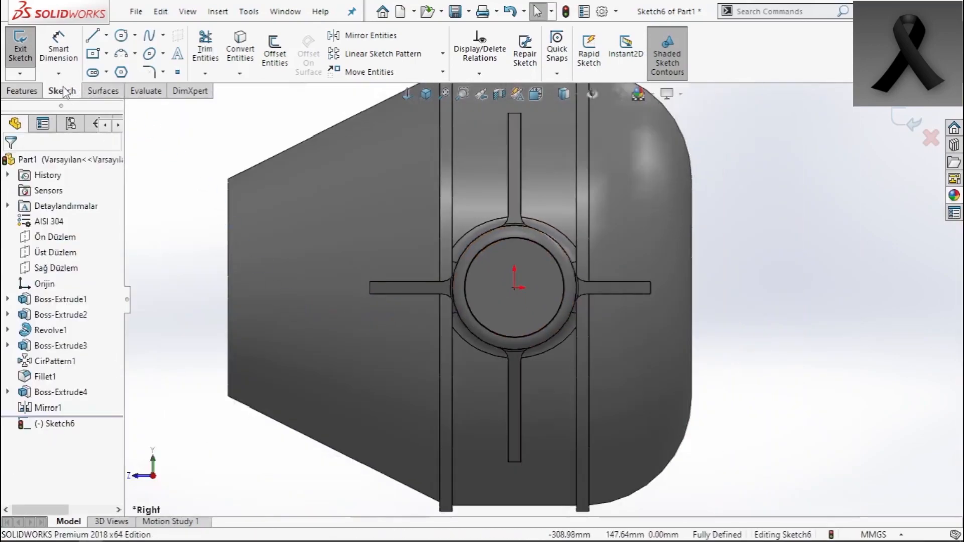
Extrude the shaft-end circle 1450 mm with the Mid Plane end condition, merging the result with the body
left_click(22, 92)
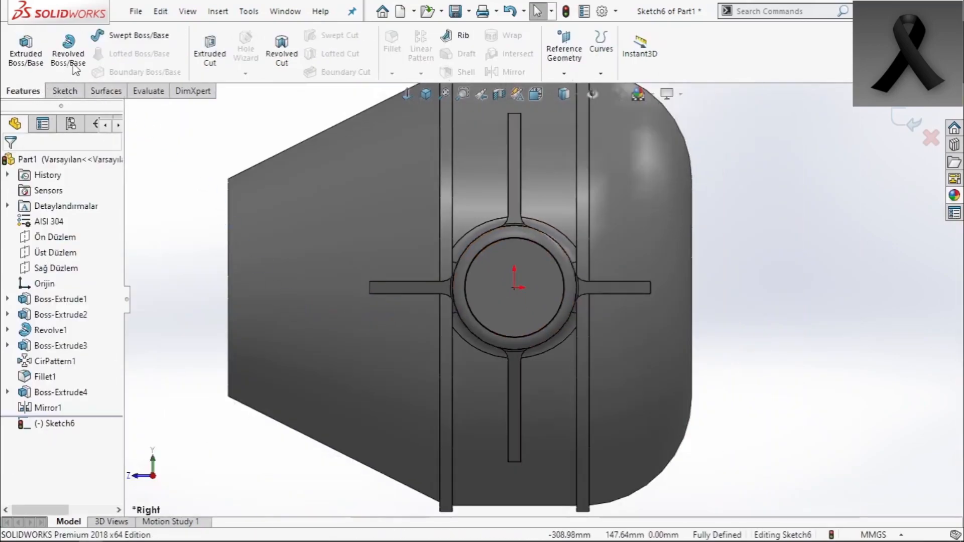
left_click(26, 54)
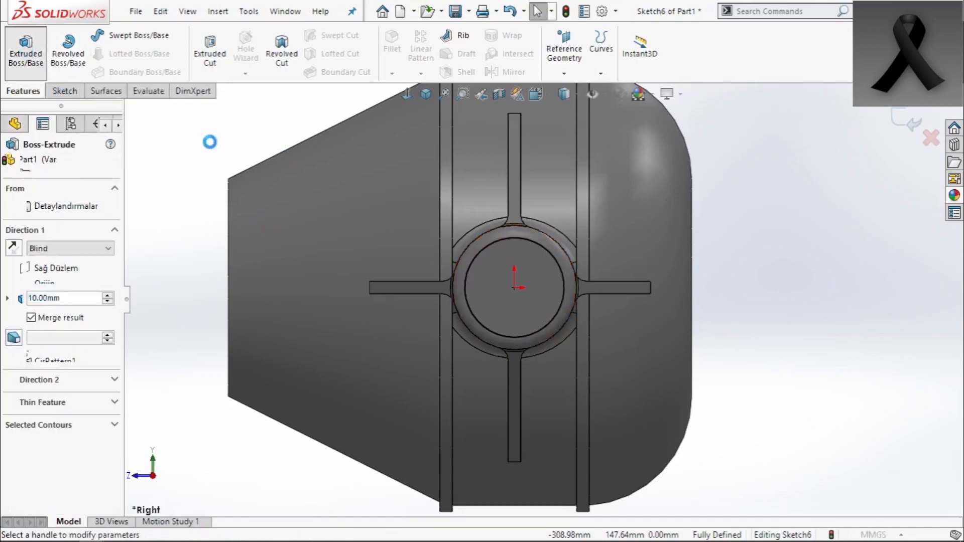
type("1450")
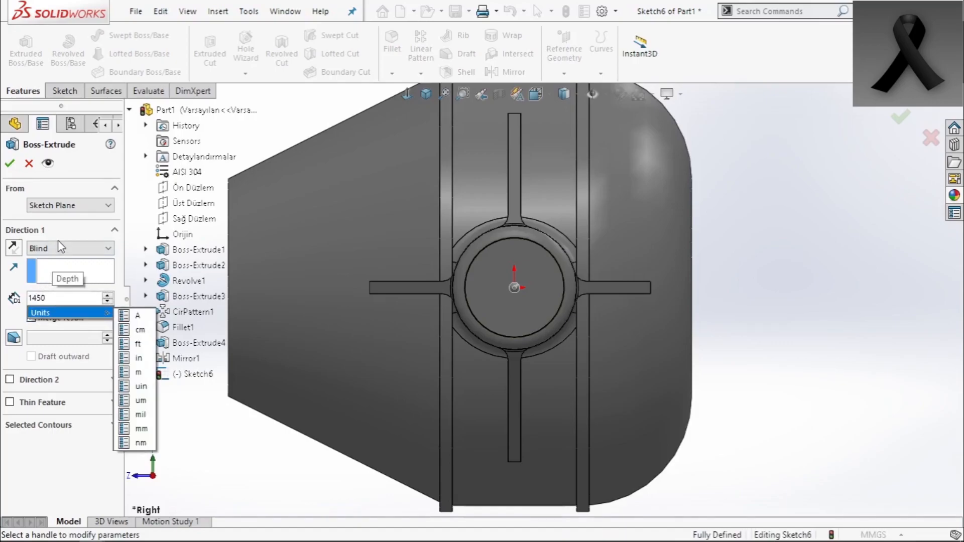
left_click(58, 244)
left_click(48, 316)
middle_click_drag(653, 272, 699, 351)
scroll(699, 351, "up", 4)
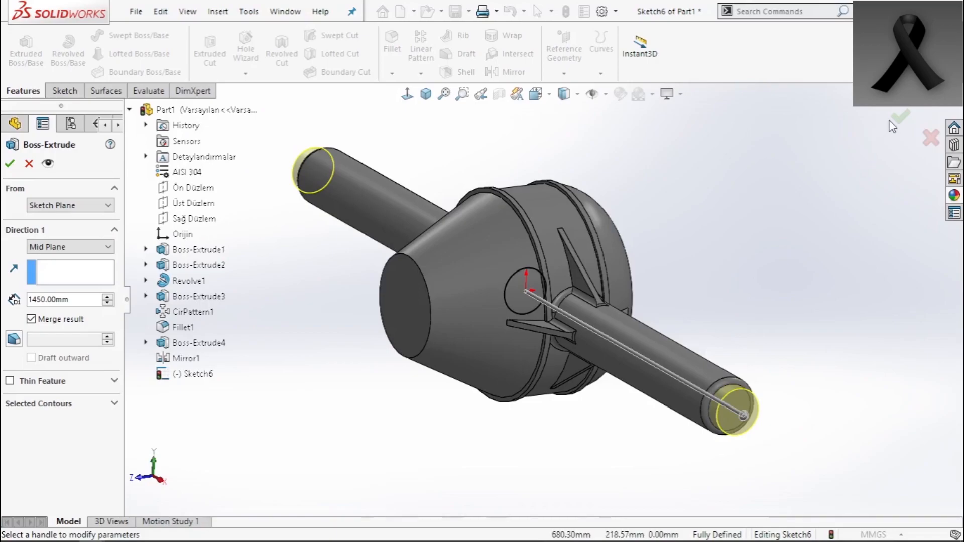
left_click(899, 118)
Sketch a circle about 60 mm in diameter centred on the origin on the flat face of the tapered end
left_click(412, 287)
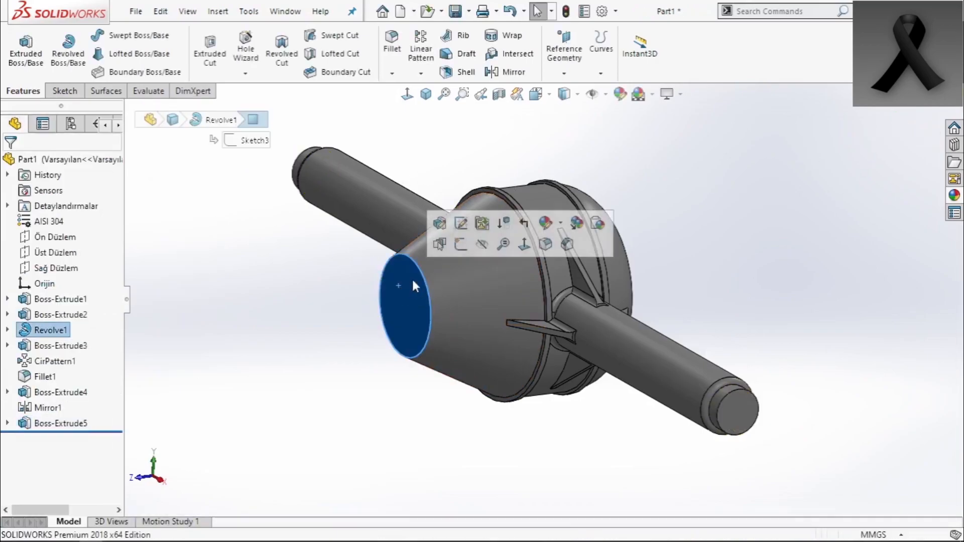
left_click(460, 244)
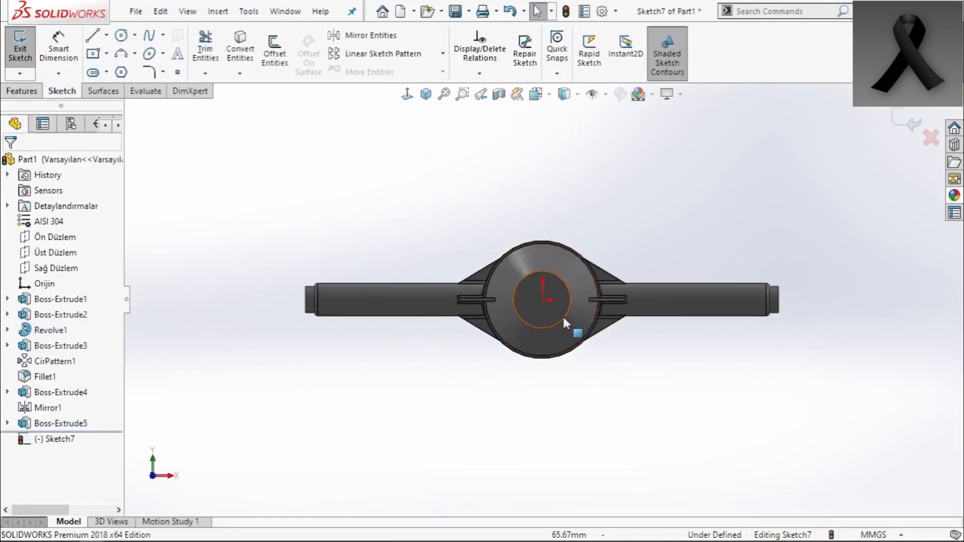
scroll(561, 316, "down", 7)
left_click(121, 35)
left_click(528, 289)
left_click(542, 322)
right_click(587, 222)
left_click(613, 232)
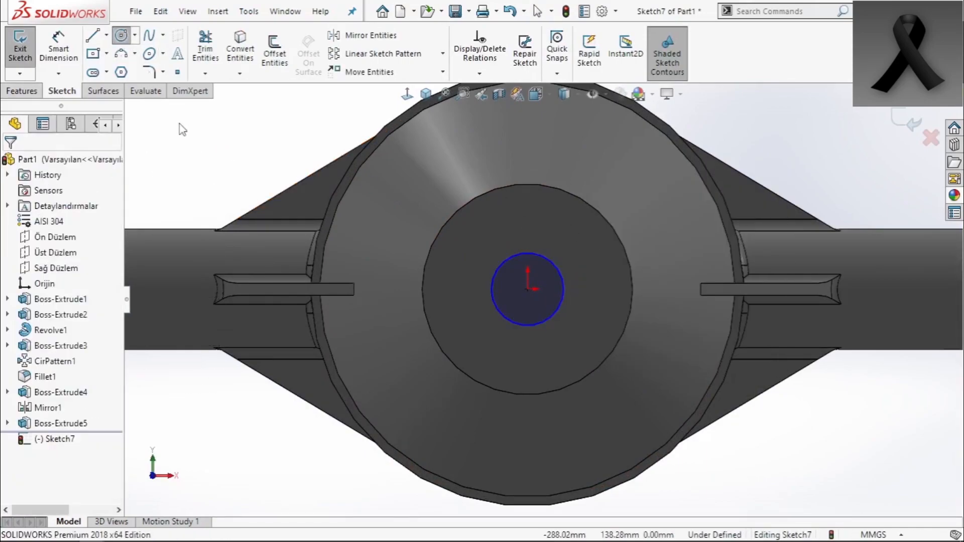
Dimension the circle on the tapered end's face with a diameter of 100 mm
left_click(67, 48)
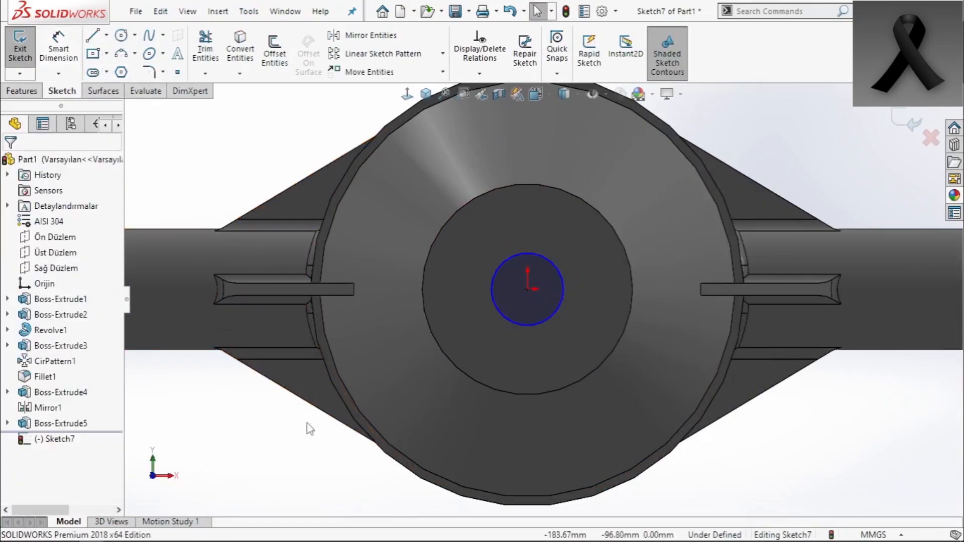
left_click(530, 240)
left_click(531, 229)
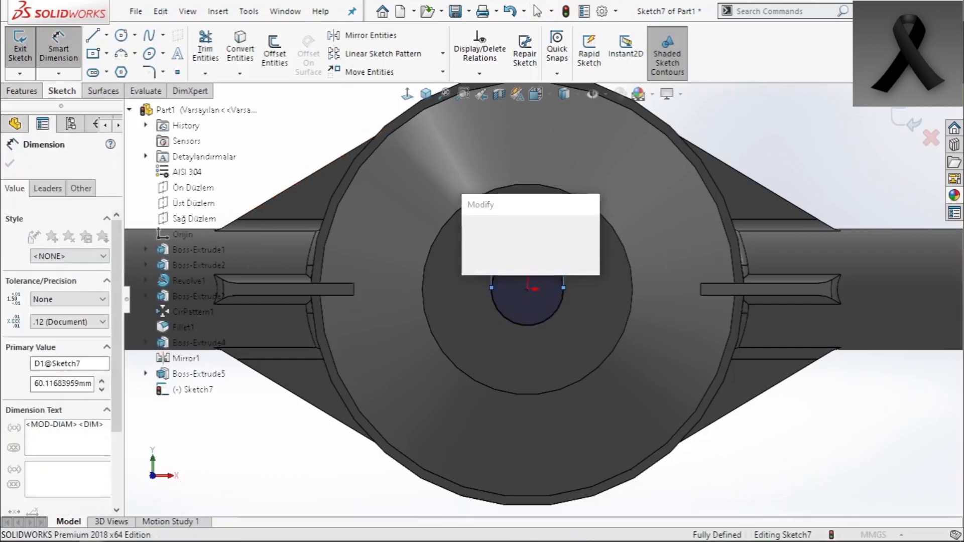
type("100")
key("Return")
right_click(753, 112)
left_click(773, 158)
Extrude the 100 mm circle 20 mm blind from the tapered end's face, merging the result
left_click(22, 91)
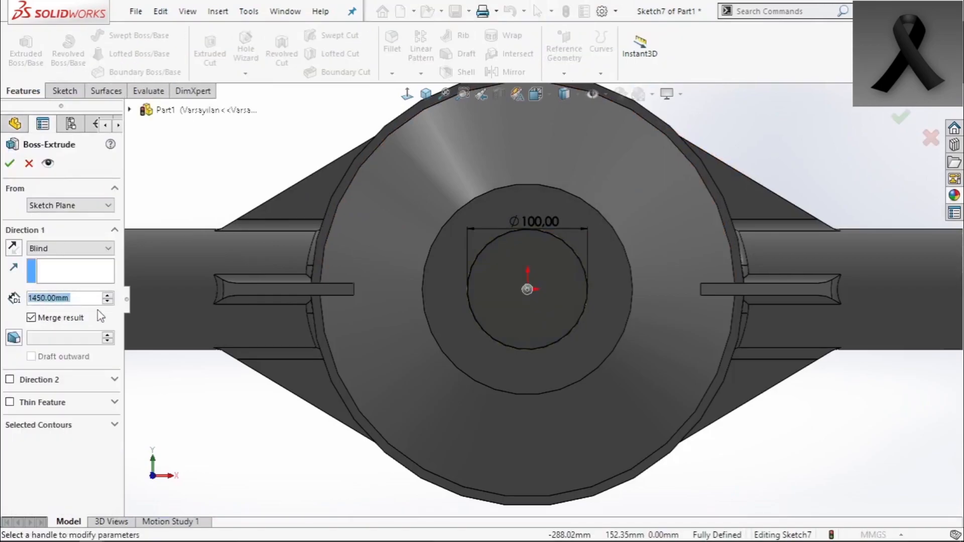
type("120")
key("Left")
key("BackSpace")
key("Return")
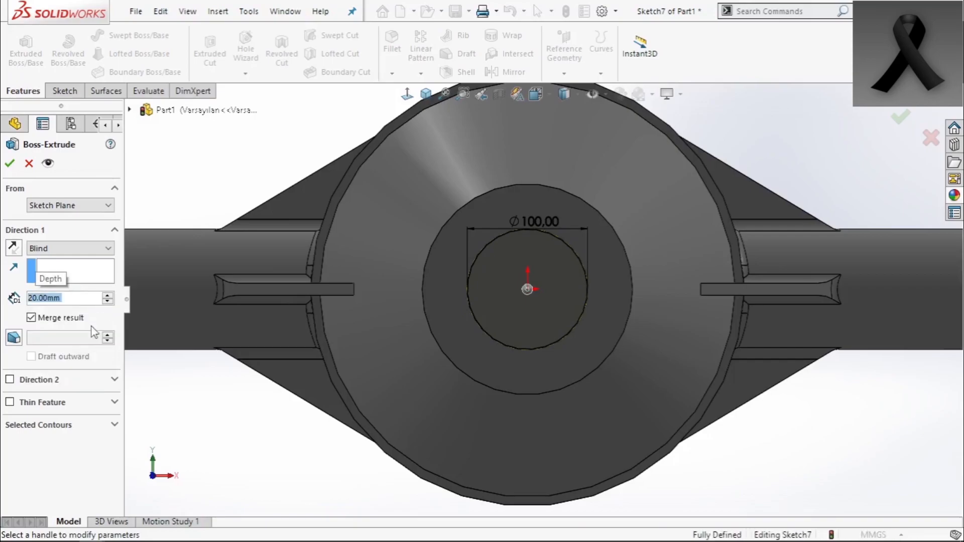
left_click(10, 163)
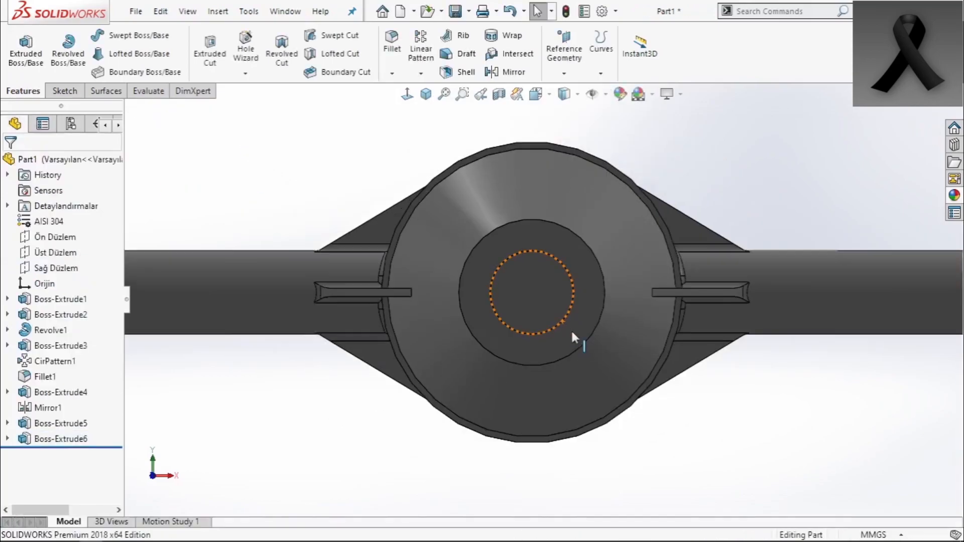
Edit the sketch of the revolved central body and trim away the entire rounded profile opposite the tapered one
middle_click_drag(583, 344, 524, 409)
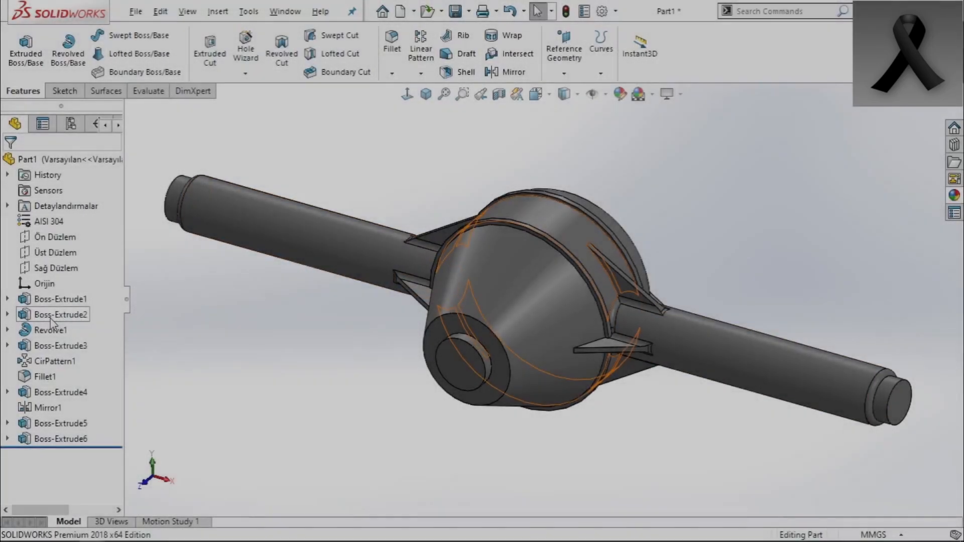
left_click(60, 314)
left_click(59, 347)
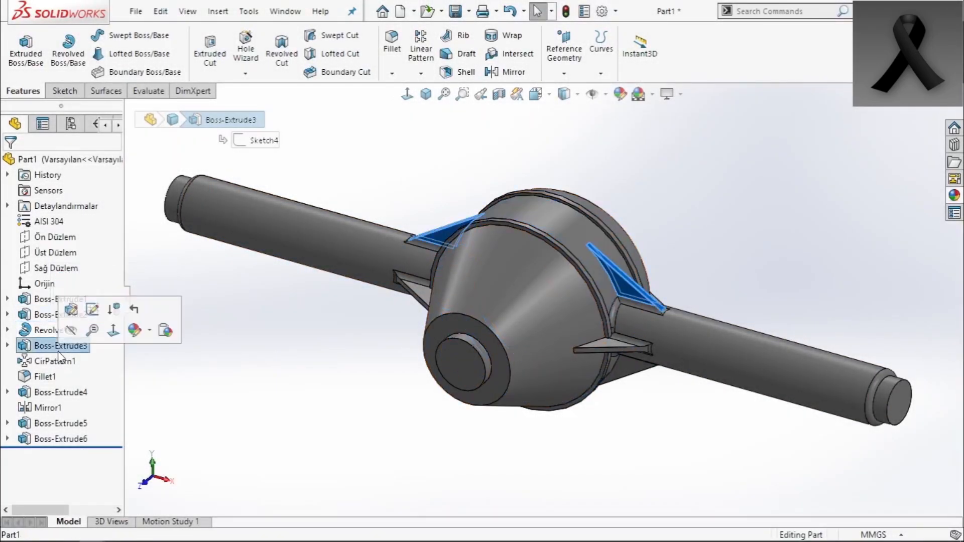
left_click(61, 392)
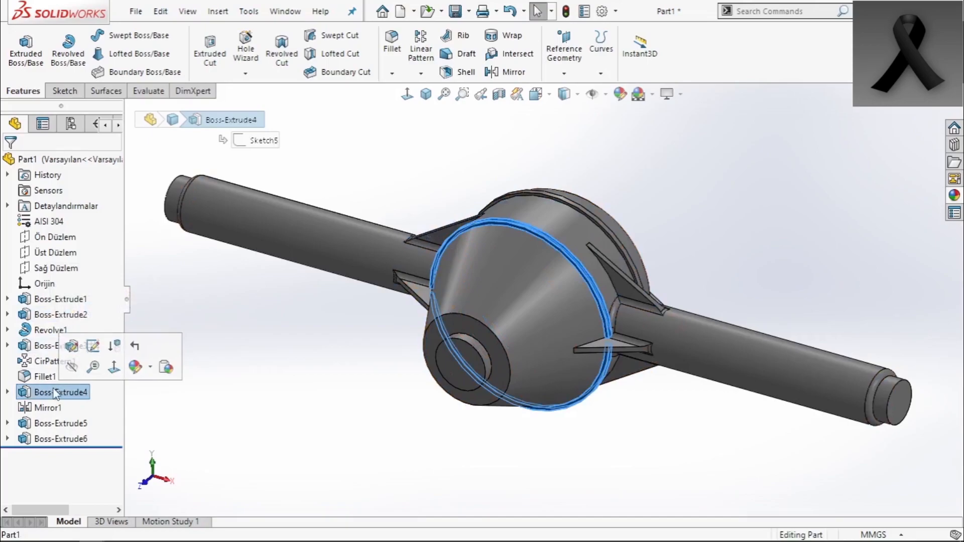
left_click(50, 329)
left_click(73, 289)
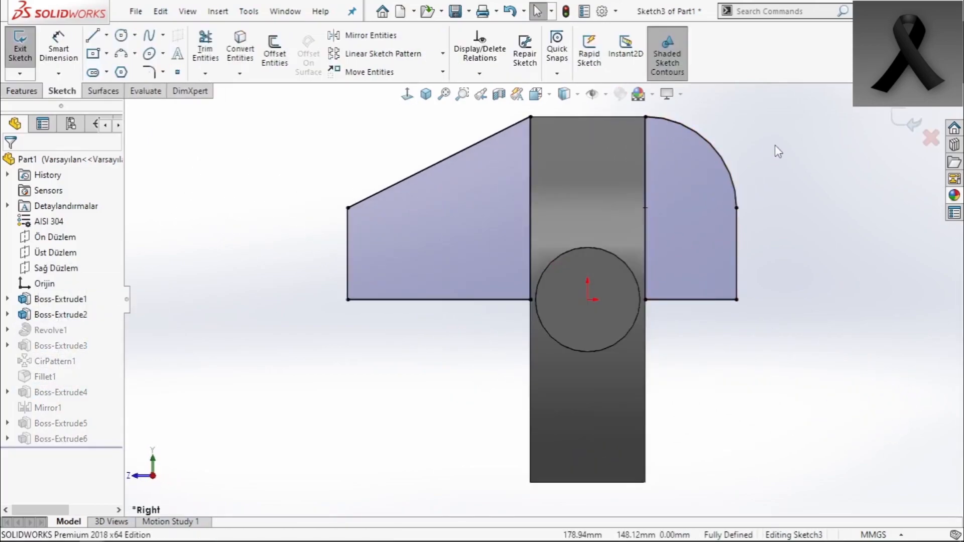
scroll(723, 135, "up", 1)
scroll(761, 100, "down", 1)
left_click(206, 49)
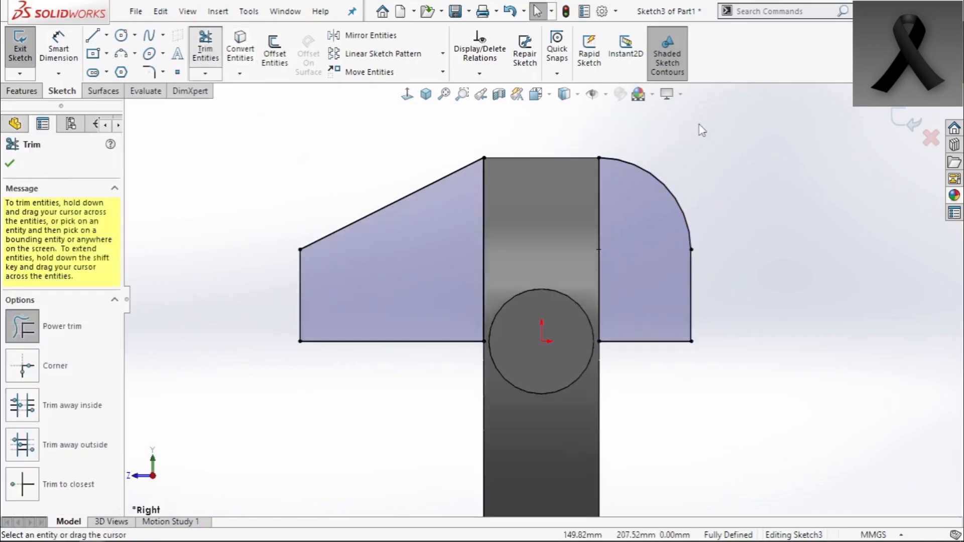
left_click_drag(690, 136, 593, 194)
left_click_drag(710, 334, 688, 352)
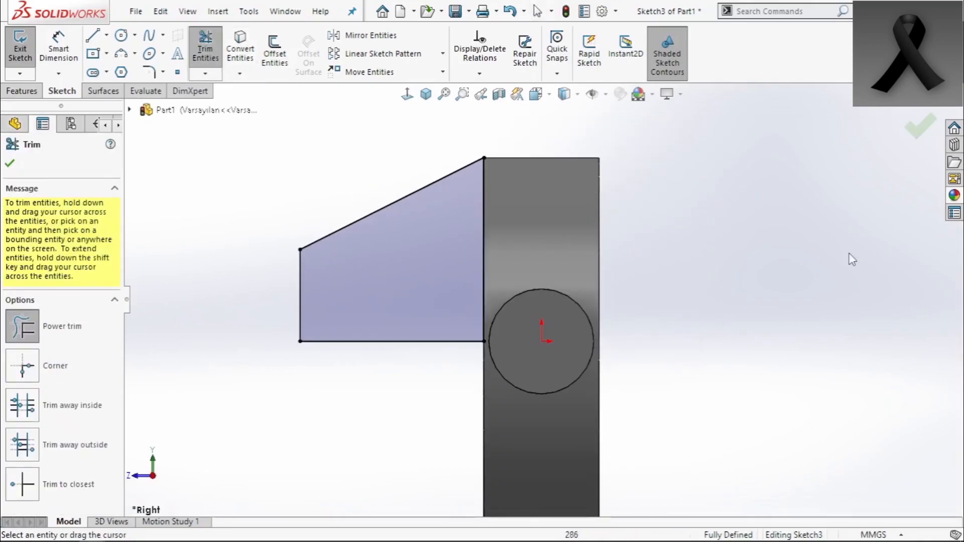
left_click(913, 137)
Mirror the tapered profile's four lines about Ön Düzlem in the revolve sketch, keeping the original
left_click(370, 35)
left_click(403, 235)
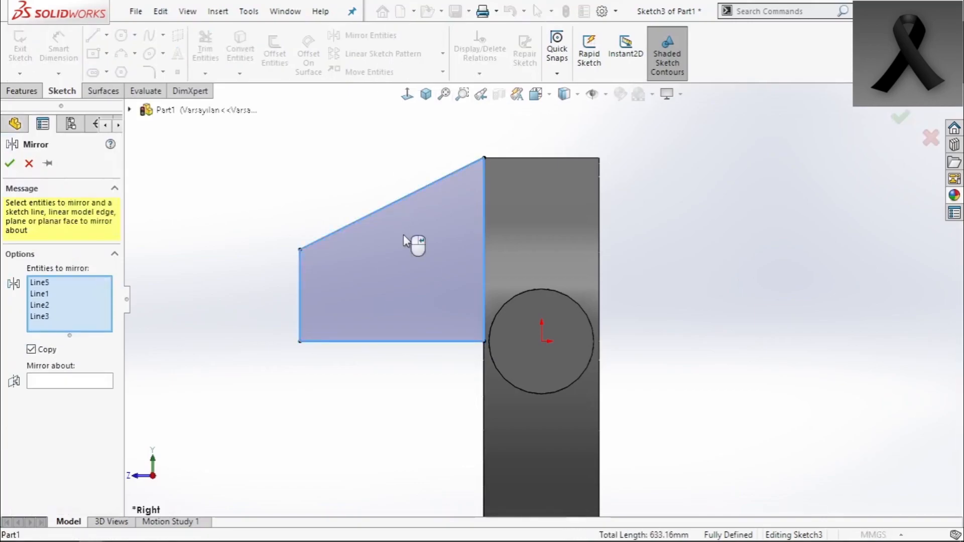
left_click(94, 382)
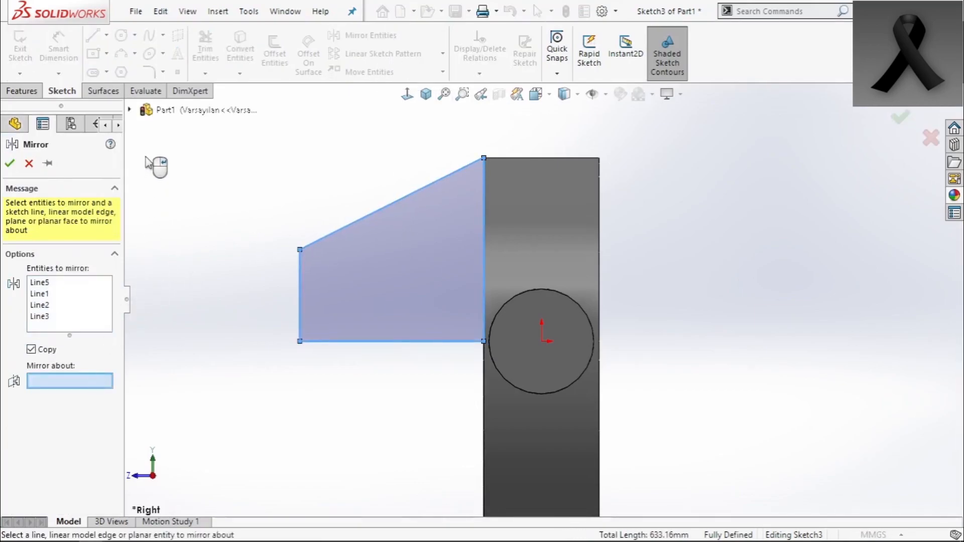
left_click(130, 110)
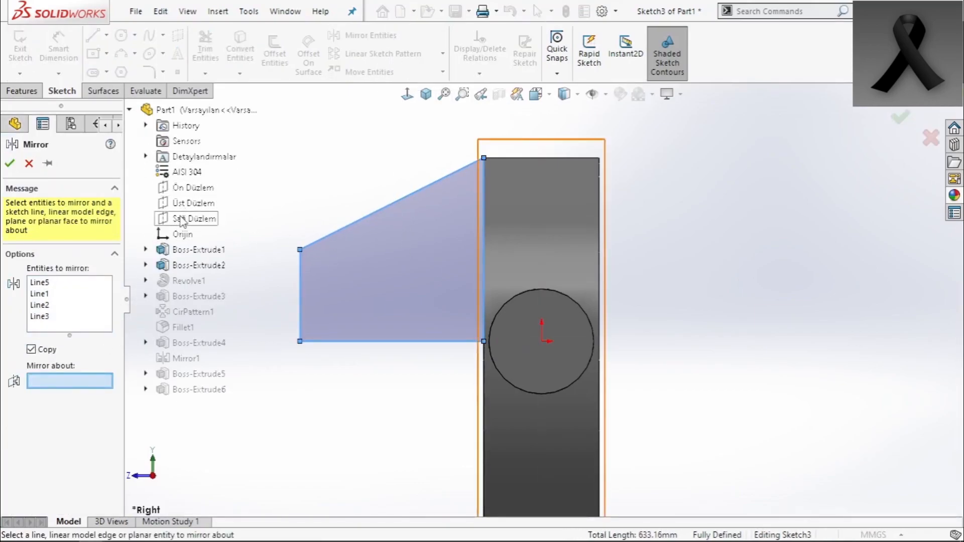
left_click(187, 188)
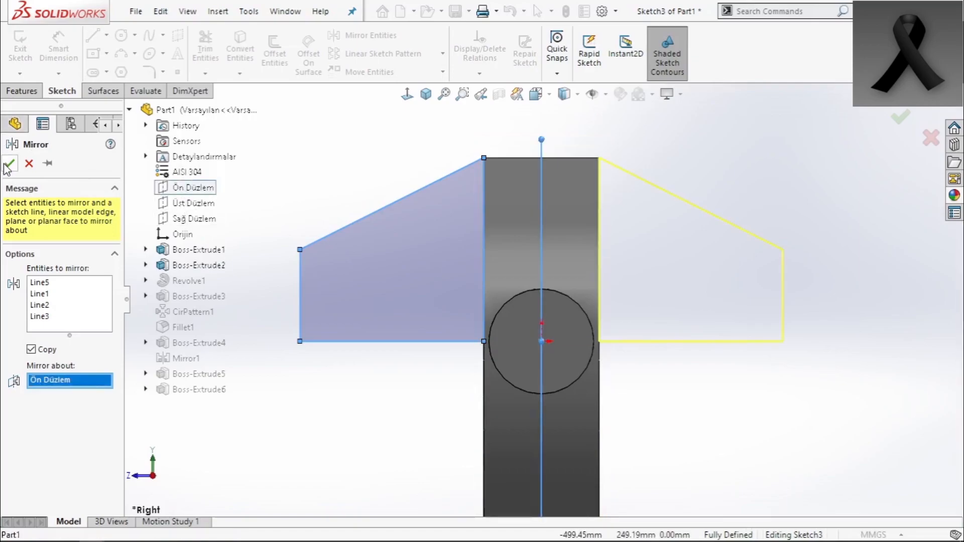
left_click(8, 164)
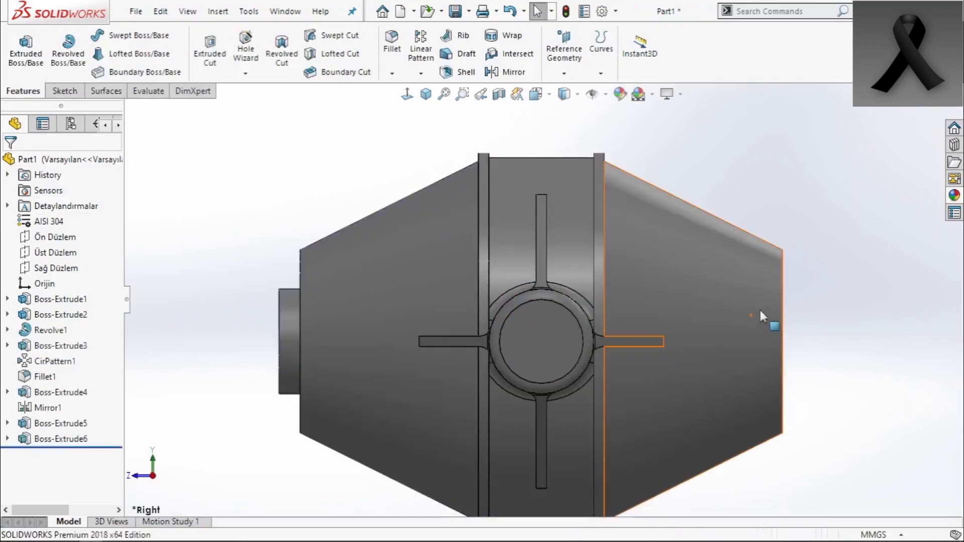
Mirror the extruded 100 mm end boss about Ön Düzlem onto the opposite tapered end
scroll(594, 346, "up", 4)
mouse_move(594, 346)
middle_mouse_down()
mouse_move(589, 388)
mouse_move(487, 382)
middle_mouse_up()
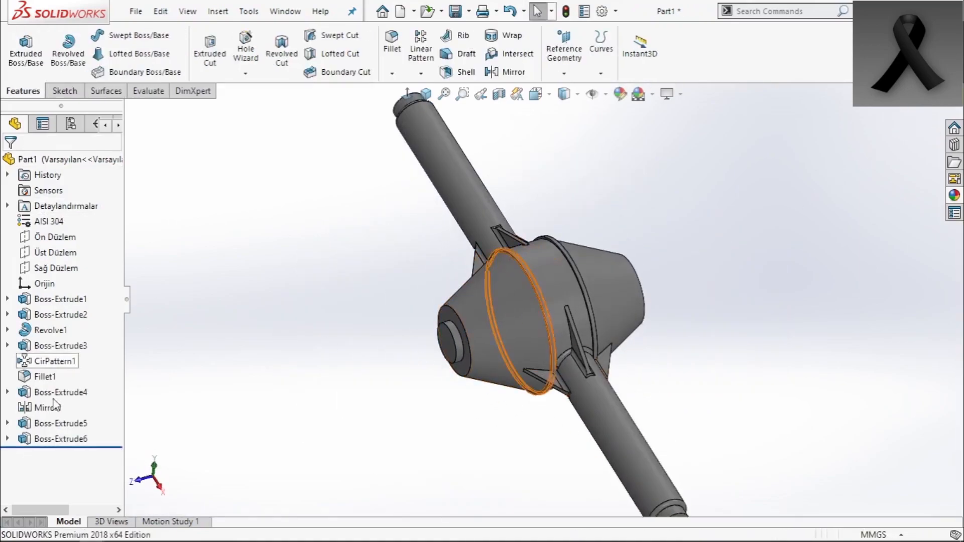
left_click(61, 439)
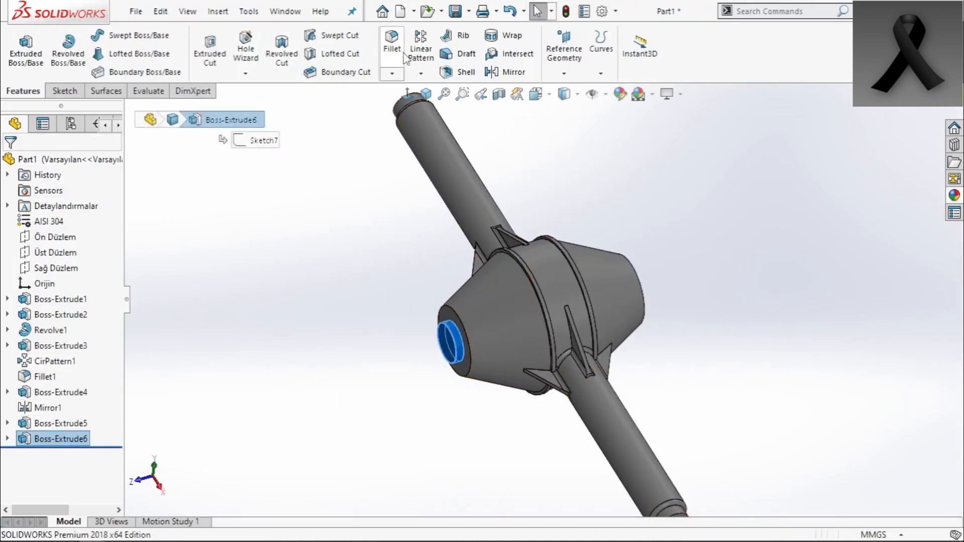
left_click(421, 71)
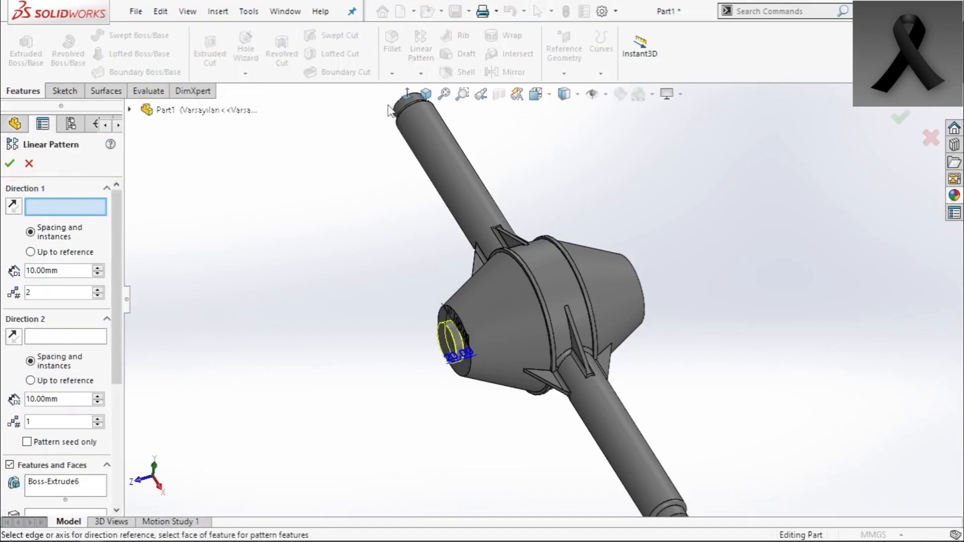
left_click(28, 163)
left_click(421, 73)
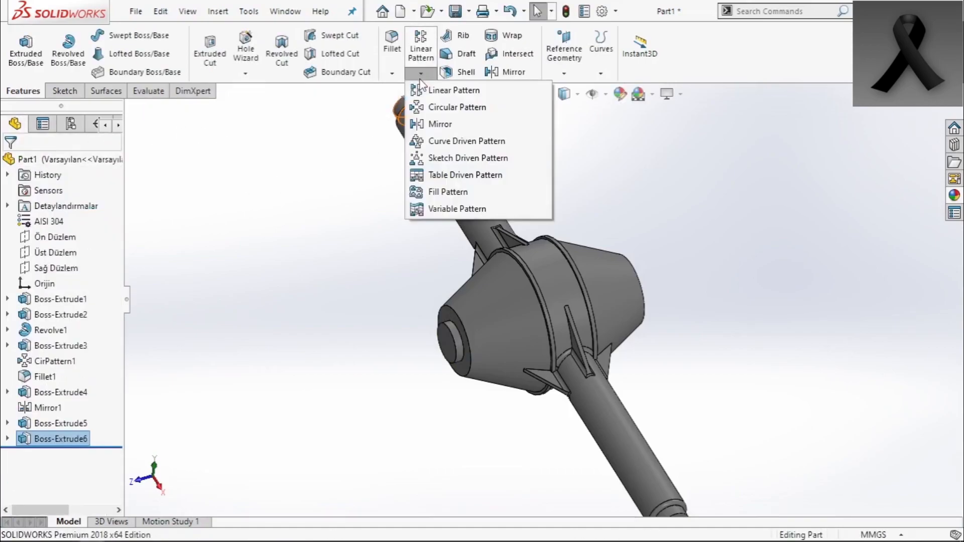
left_click(440, 125)
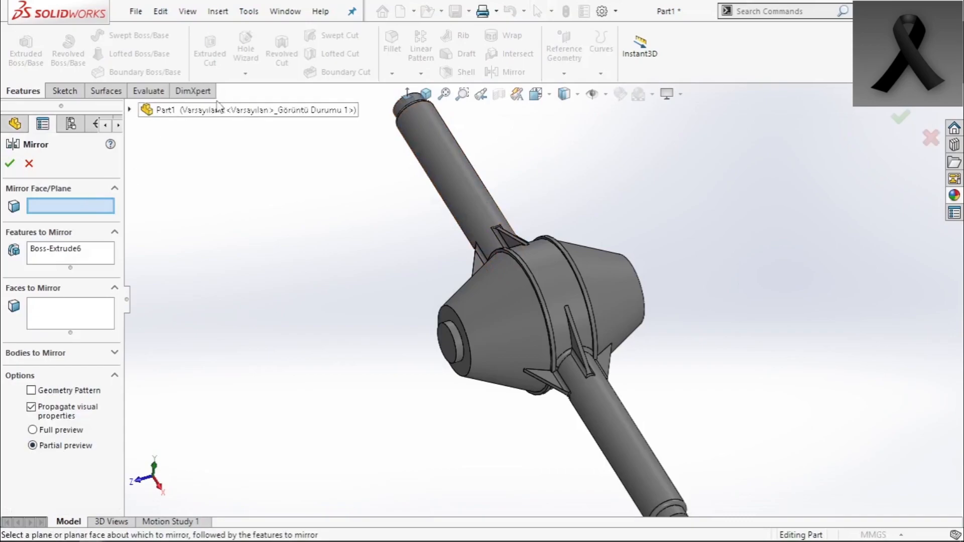
left_click(130, 110)
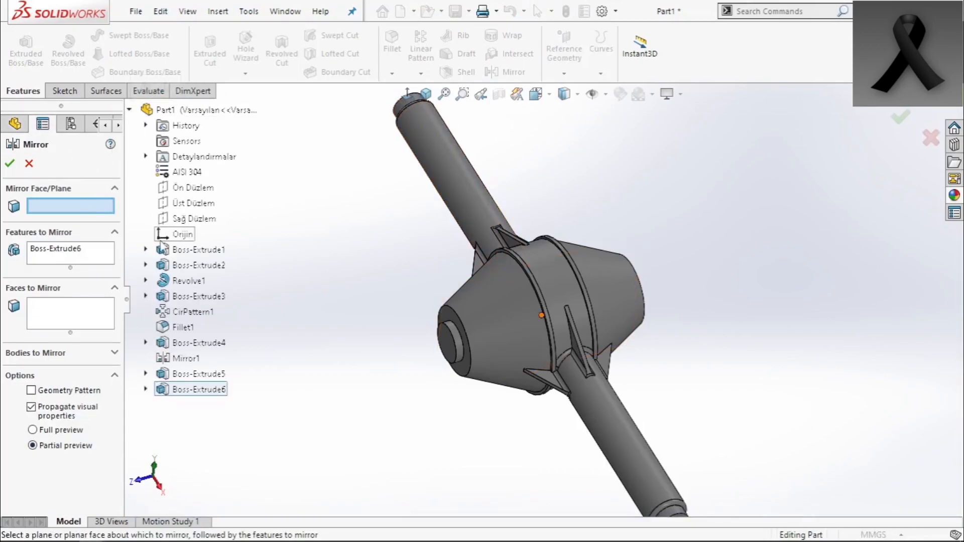
left_click(184, 190)
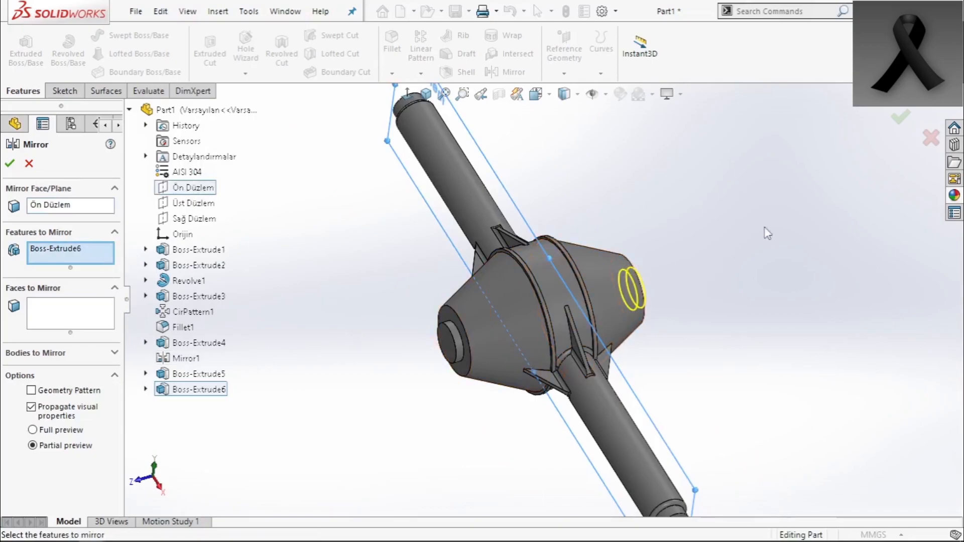
left_click(895, 122)
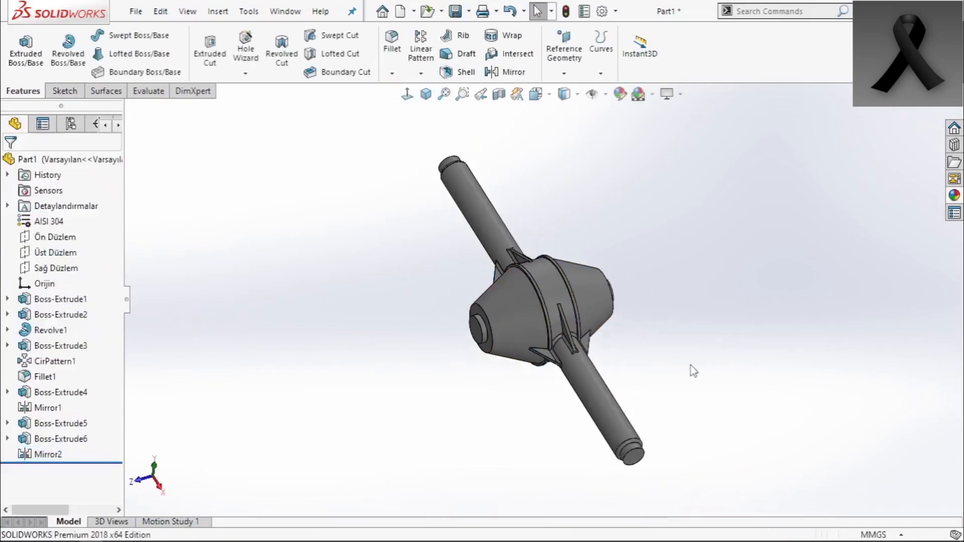
middle_click_drag(625, 355, 351, 370)
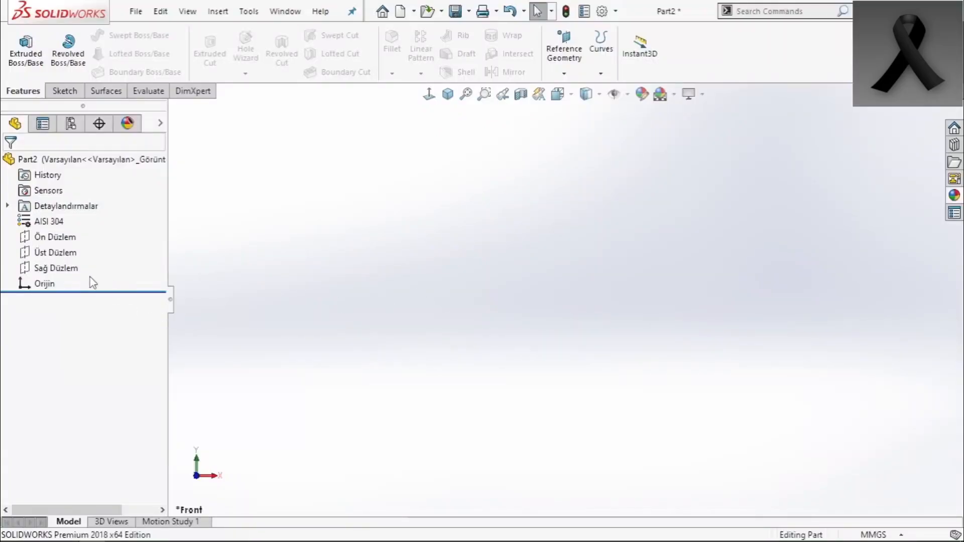
Sketch a centre rectangle about 152 by 100 mm on Sağ Düzlem in the new part and move its centre onto the origin
left_click(73, 269)
left_click(83, 243)
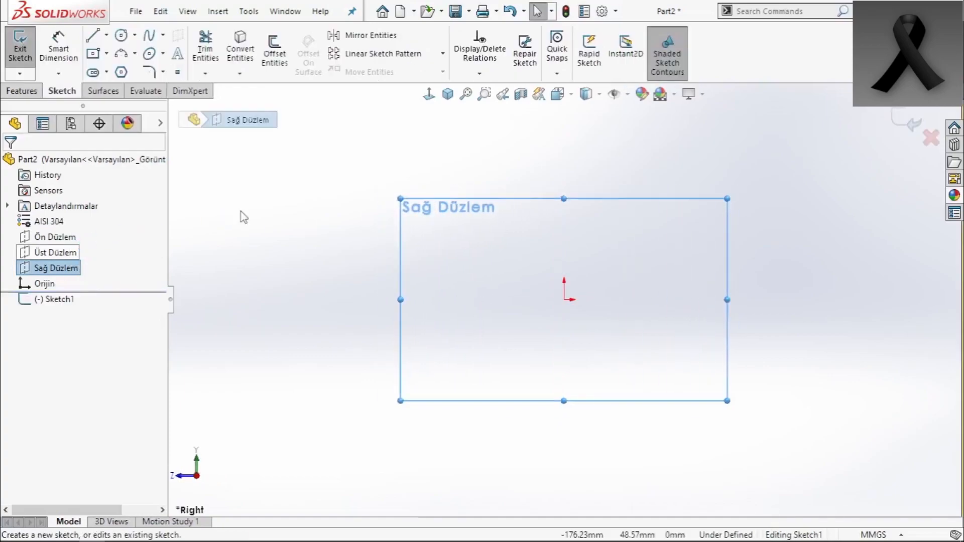
left_click(93, 54)
left_click(524, 329)
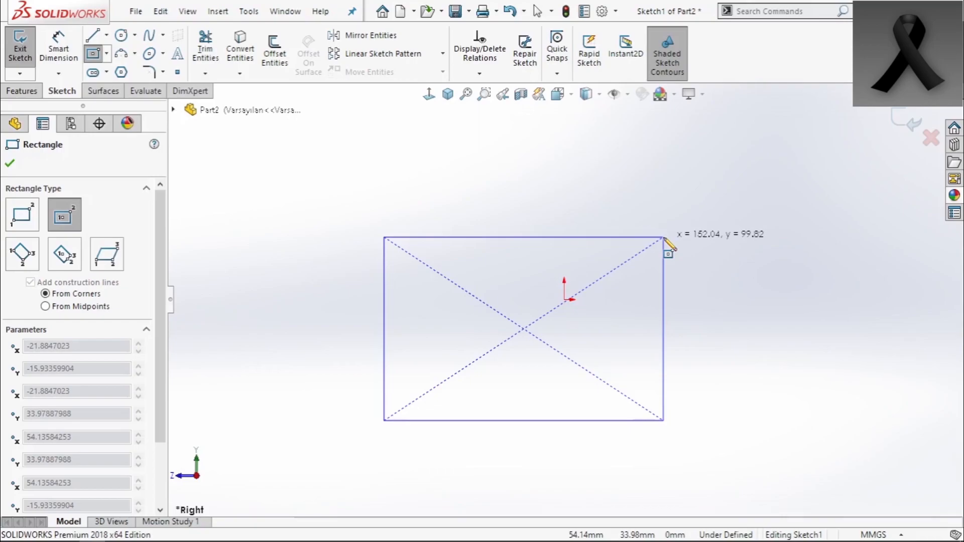
left_click(663, 238)
key("Escape")
left_click_drag(525, 329, 564, 300)
left_click(743, 336)
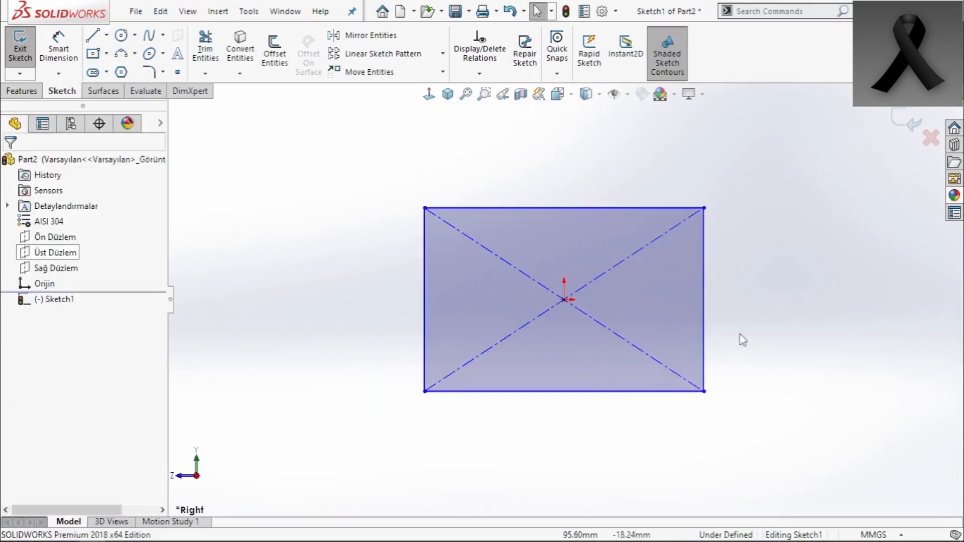
Dimension the rectangle with a height of 30 mm and a width of 70 mm
right_click_drag(765, 313, 746, 201)
left_click(705, 229)
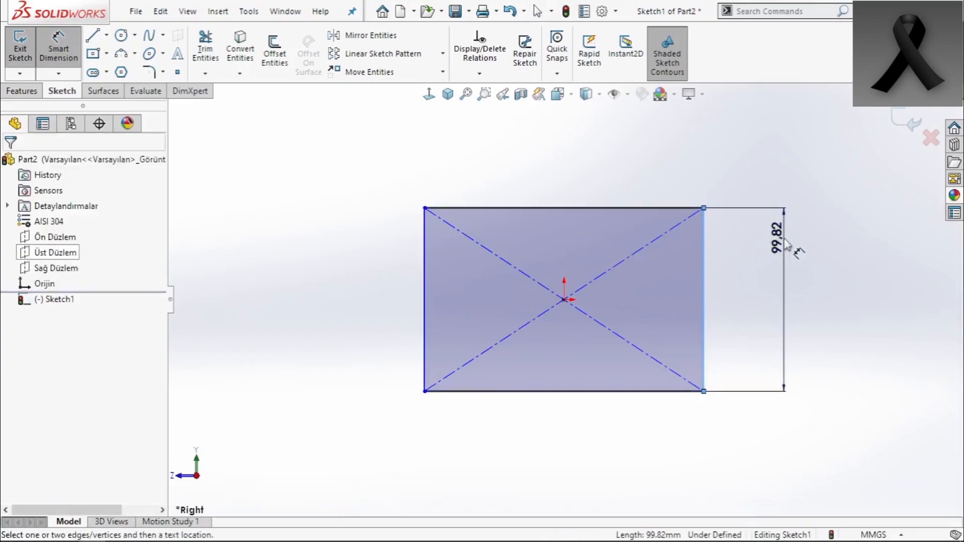
left_click(784, 240)
type("30")
key("Return")
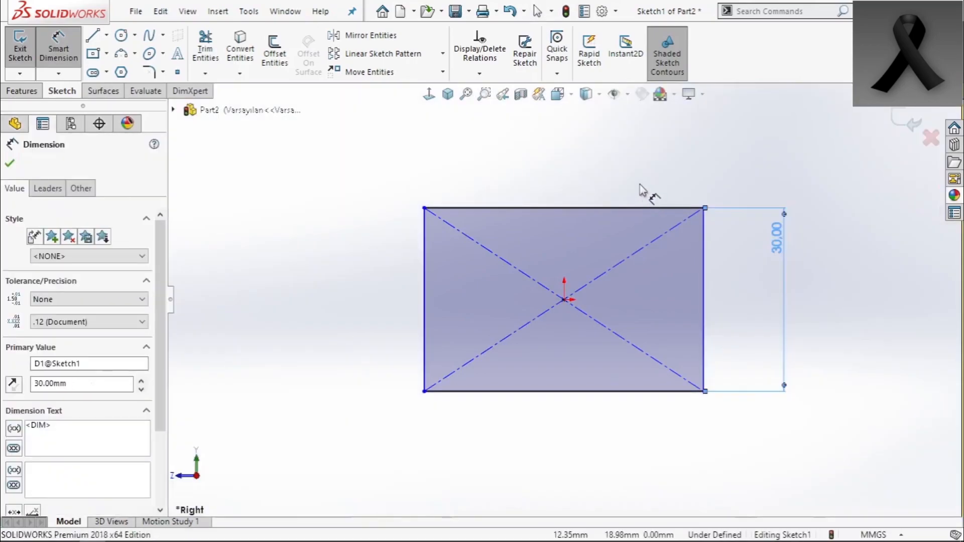
left_click(602, 206)
left_click(615, 175)
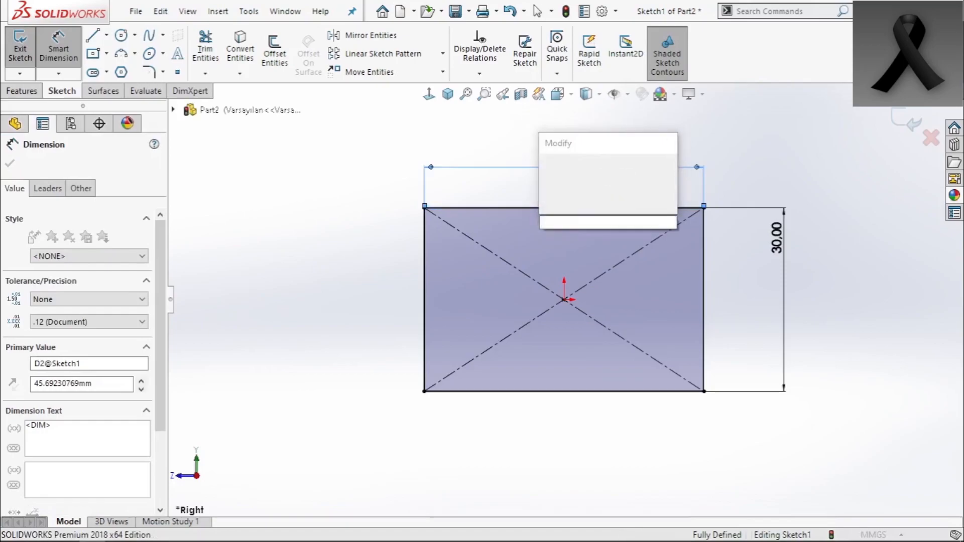
key("Return")
right_click(774, 166)
left_click(797, 202)
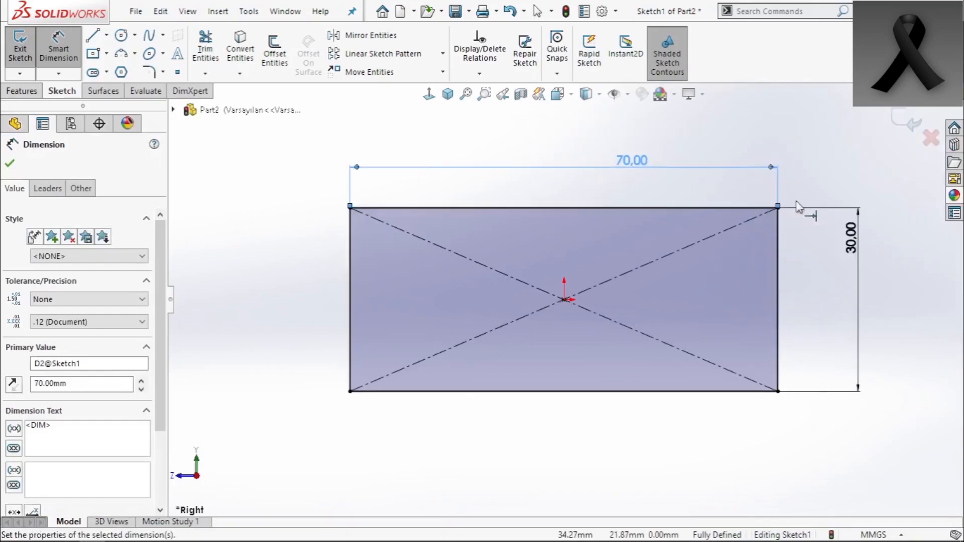
right_click(798, 151)
left_click(801, 187)
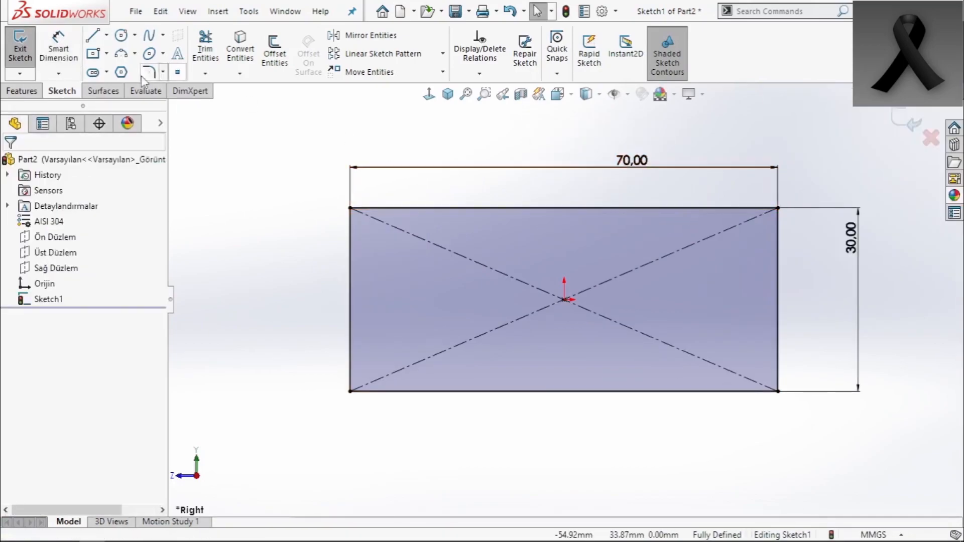
Extrude the 70 by 30 mm rectangle 1384 mm with the Mid Plane end condition
left_click(10, 92)
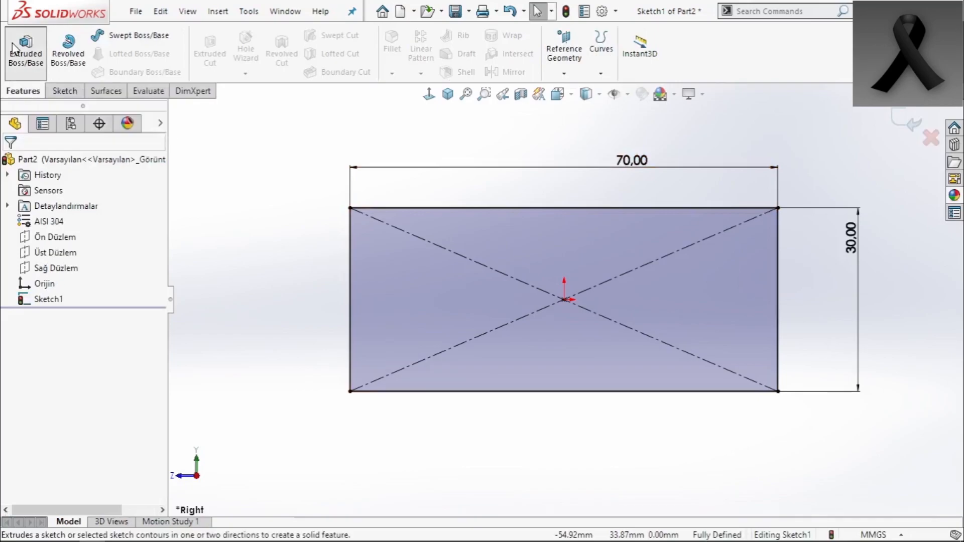
left_click(10, 43)
left_click(78, 249)
left_click(52, 308)
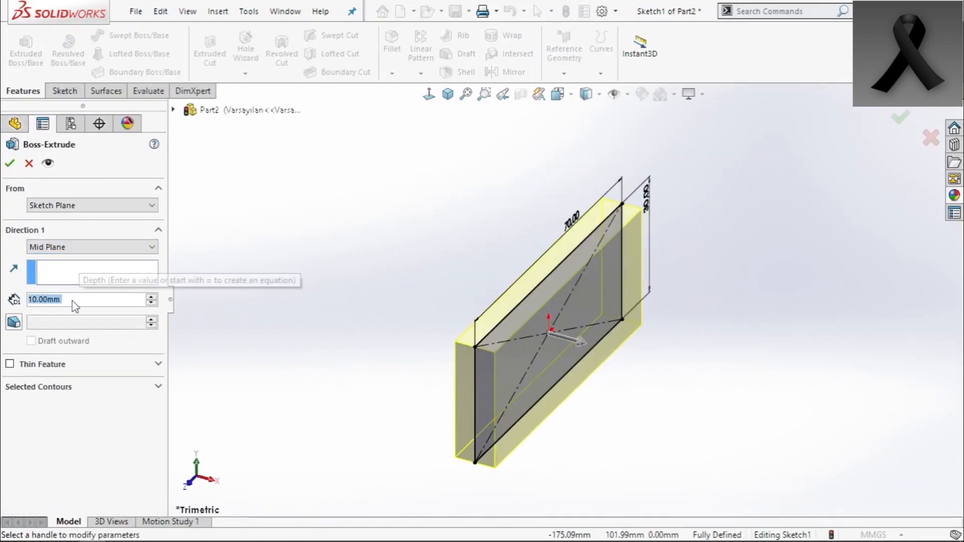
type("1384")
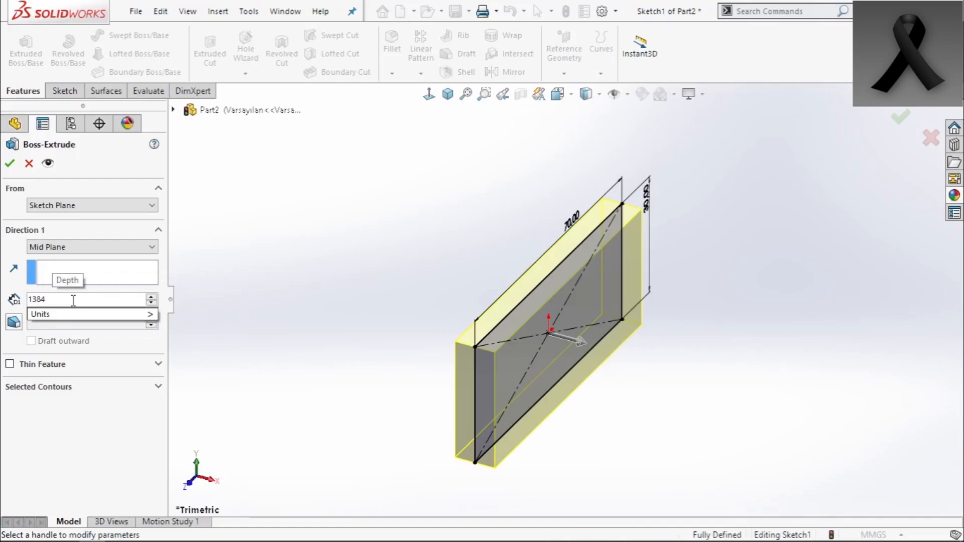
key("Return")
key("f")
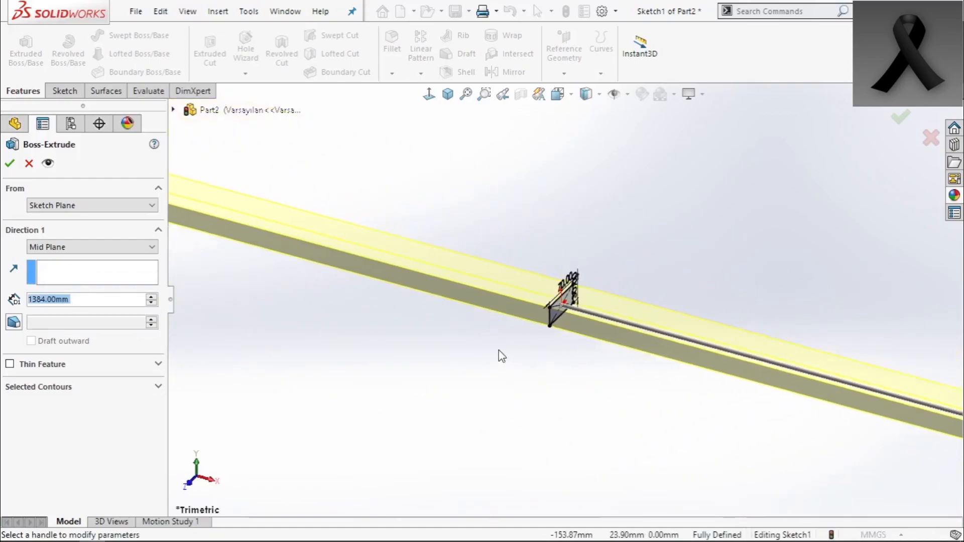
left_click(7, 164)
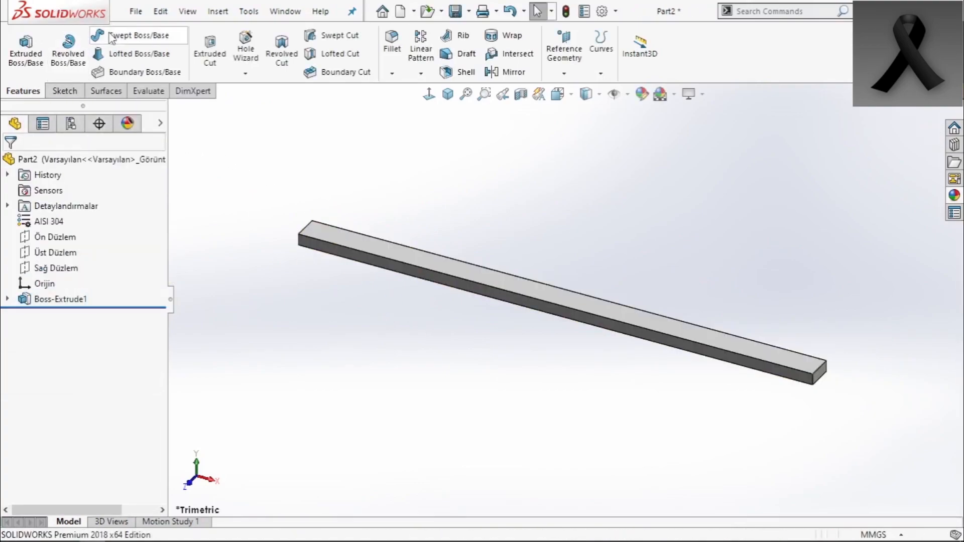
Sketch a closed bent-arm profile on Ön Düzlem from the bar's left end face, with two rising sloped lines and a short horizontal end section
left_click(57, 240)
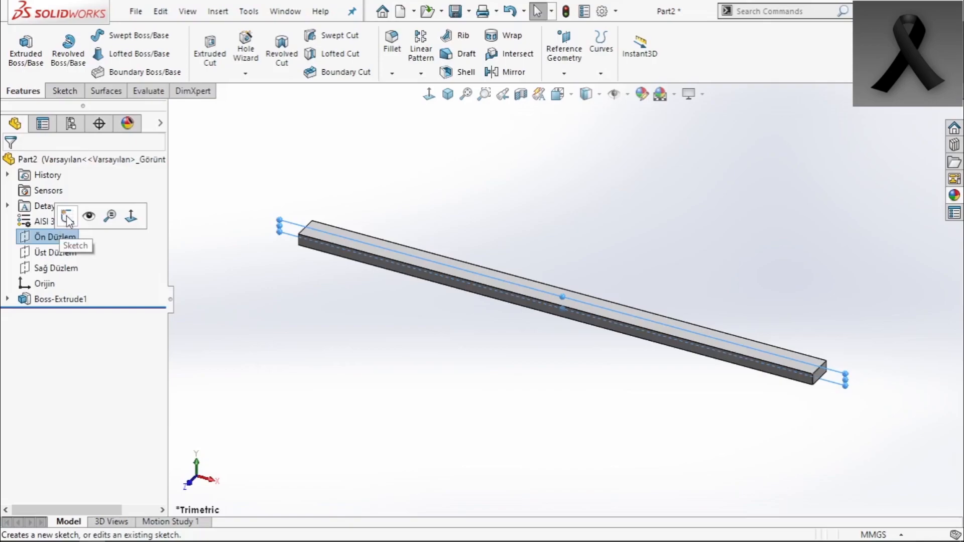
left_click(66, 216)
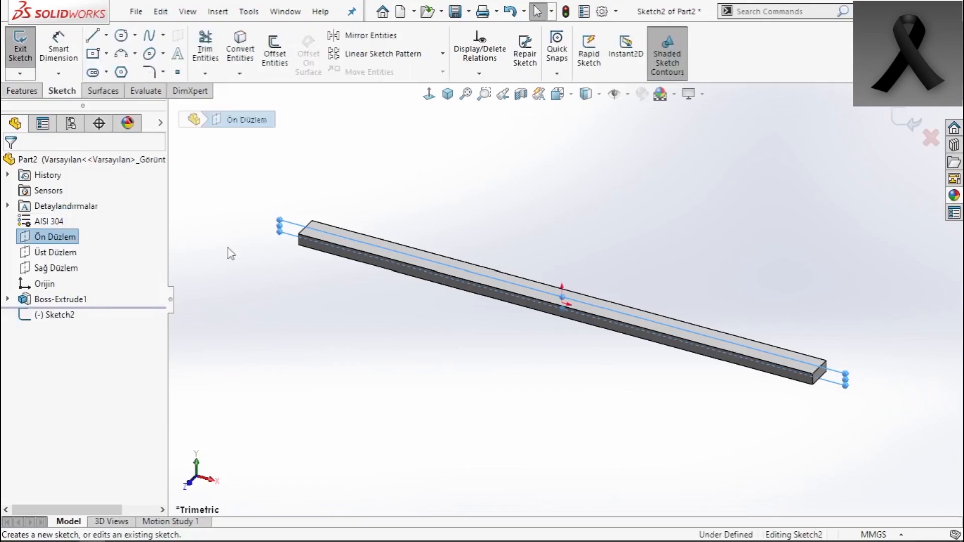
left_click(429, 94)
scroll(294, 304, "down", 5)
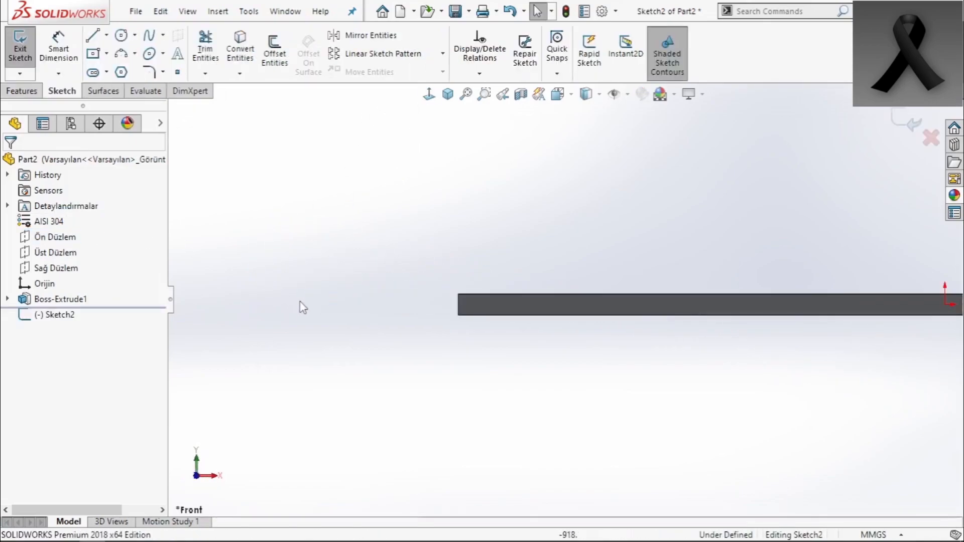
left_click(93, 36)
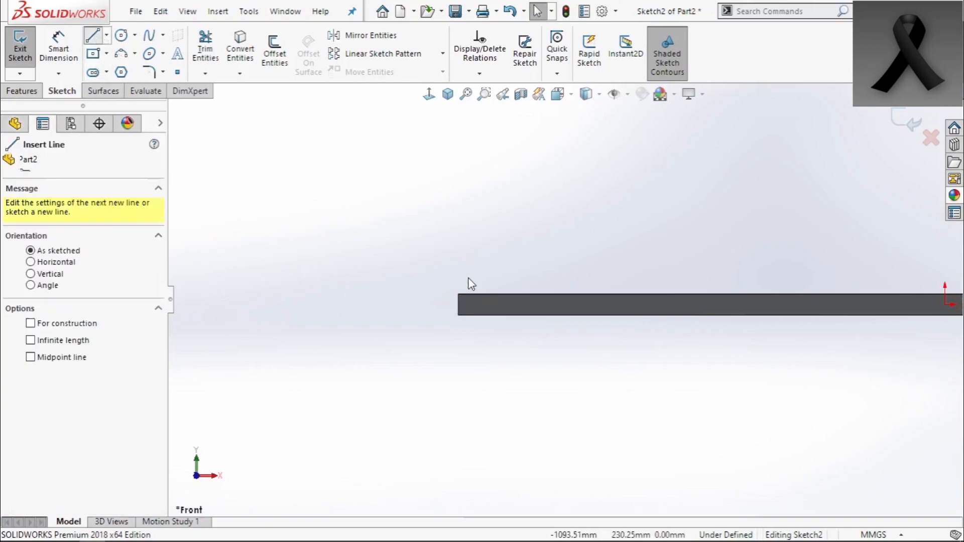
left_click(458, 315)
left_click(310, 255)
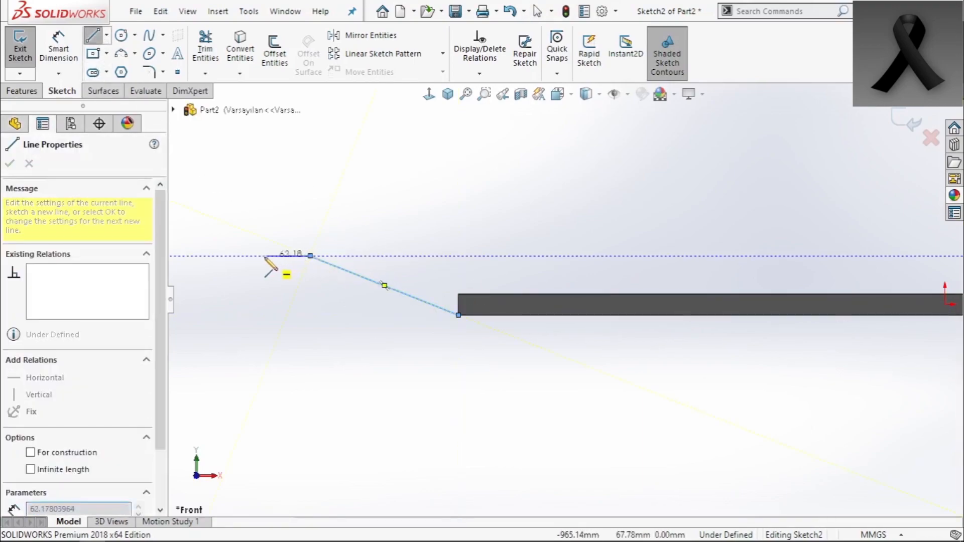
left_click(255, 256)
left_click(255, 238)
double_click(316, 238)
left_click(317, 238)
left_click(458, 294)
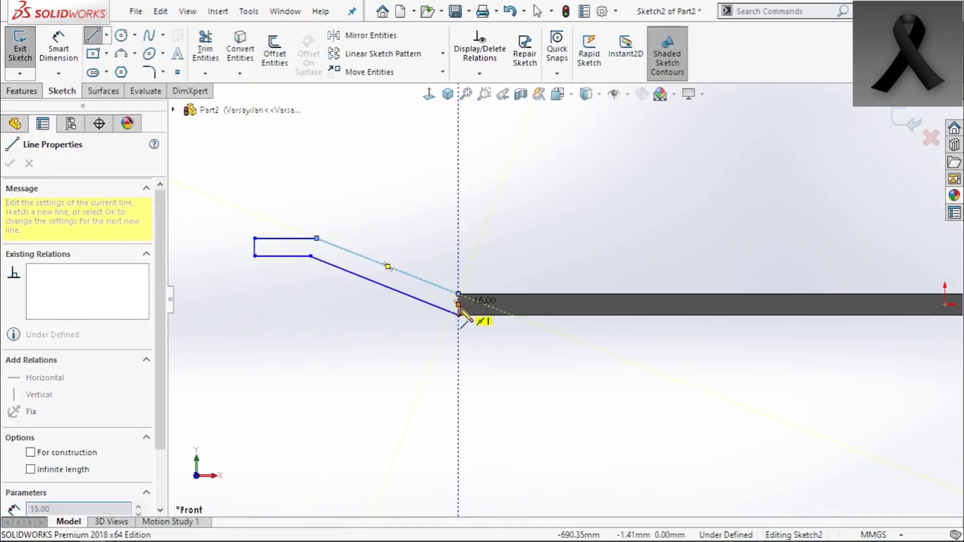
left_click(458, 315)
key("Escape")
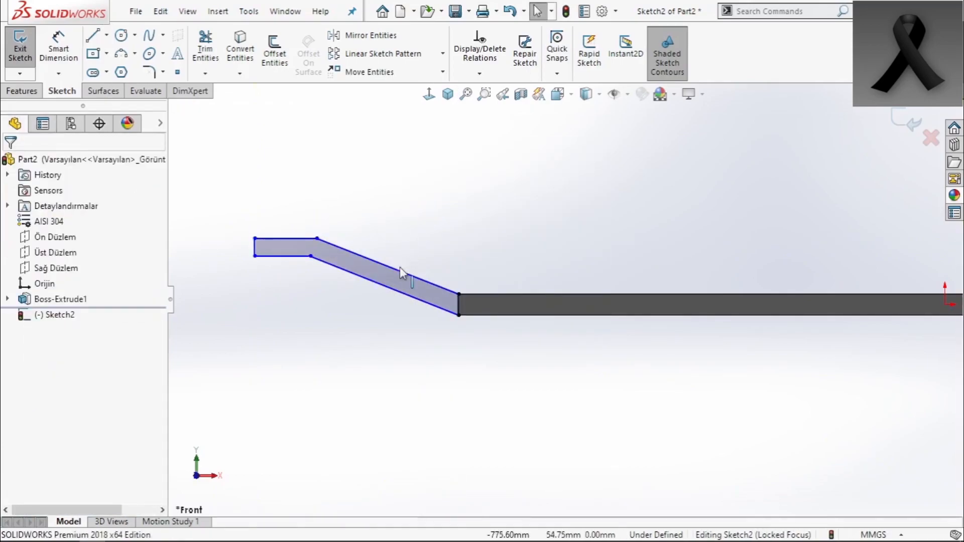
Add parallel and equal relations between the upper and lower sloped lines of the arm profile
left_click(400, 268)
left_click(398, 285, "ctrl")
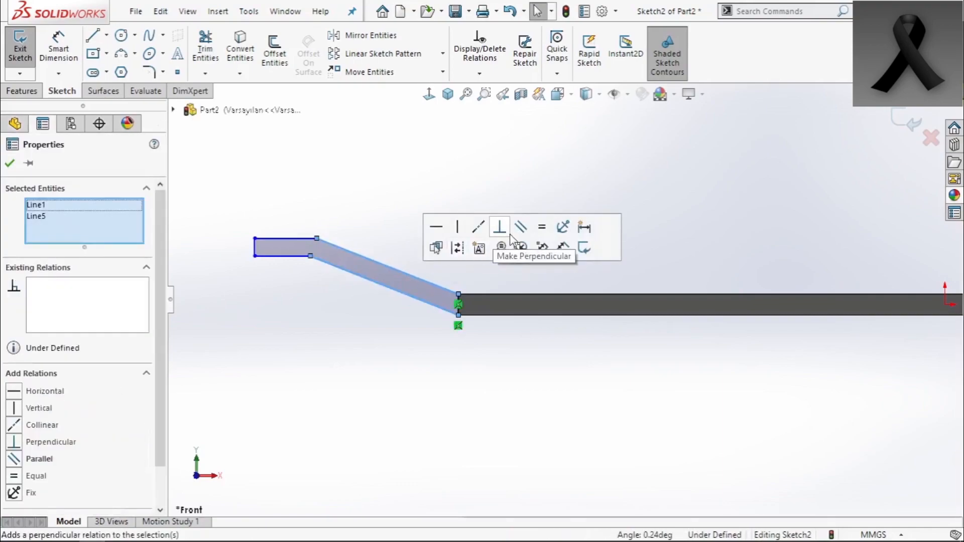
left_click(522, 230)
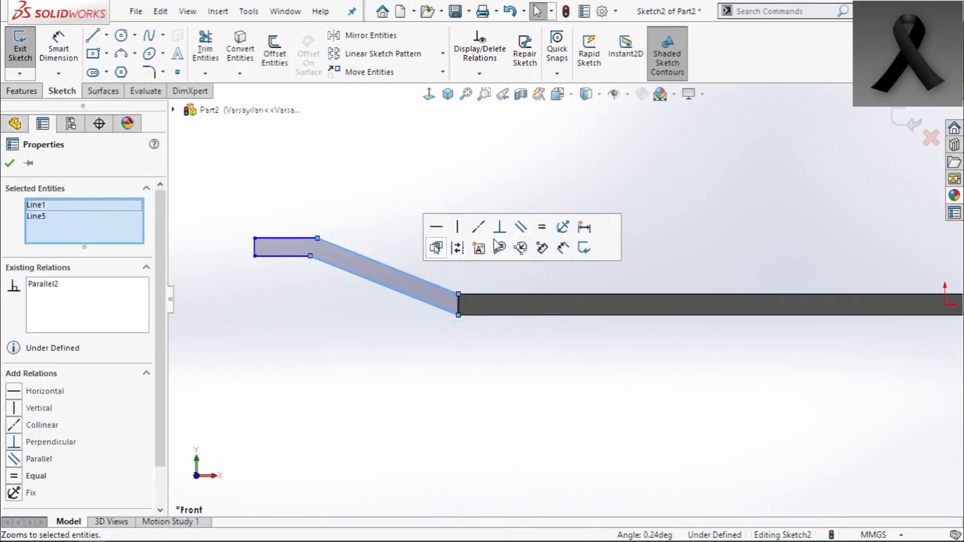
left_click(542, 228)
left_click(371, 214)
Dimension the lower sloped line with a horizontal span of 350 mm and a vertical rise of 60 mm
scroll(251, 294, "up", 1)
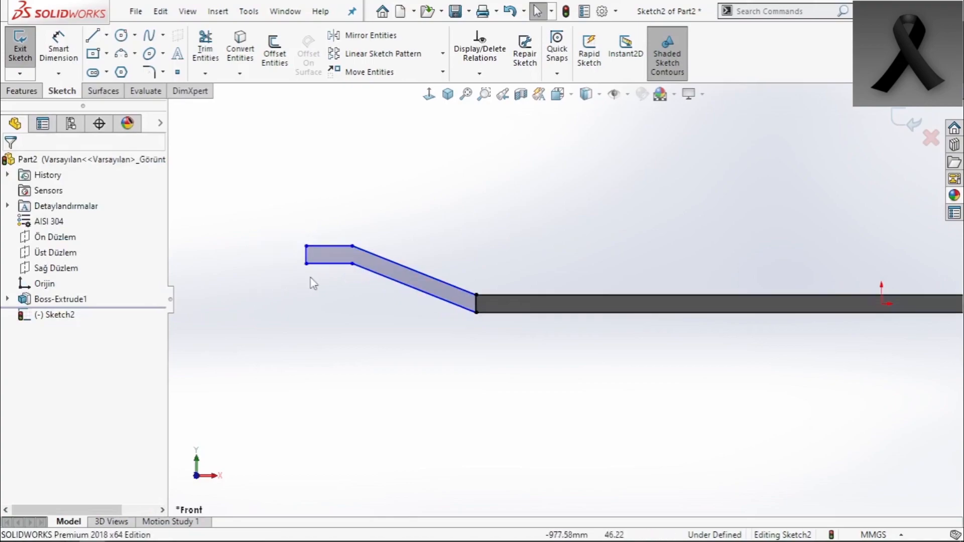
scroll(271, 270, "down", 2)
right_click_drag(587, 460, 603, 308)
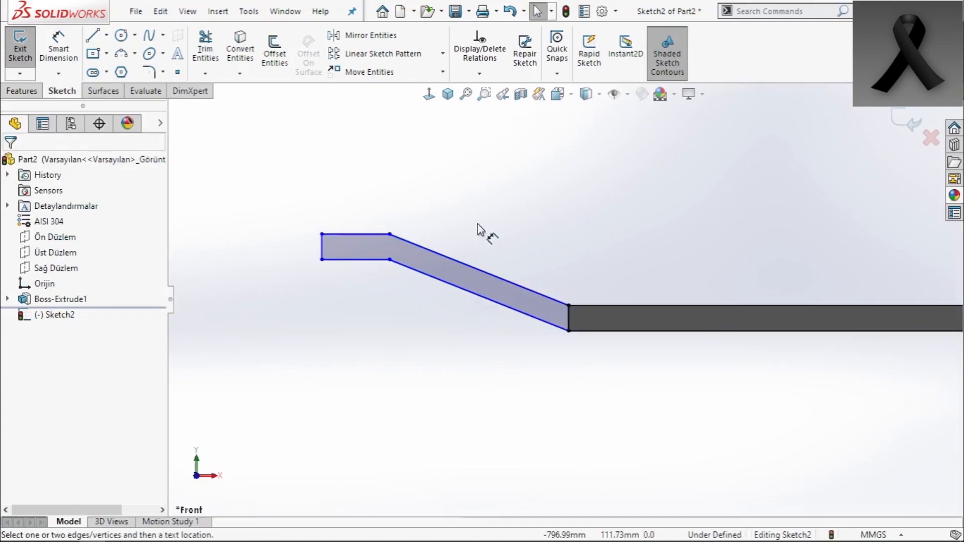
left_click(450, 287)
left_click(472, 364)
type("350")
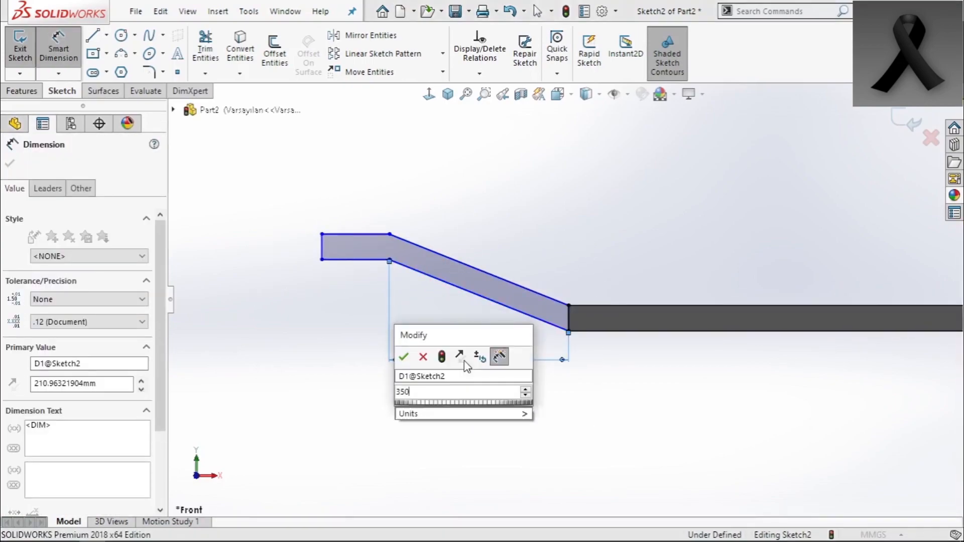
key("Return")
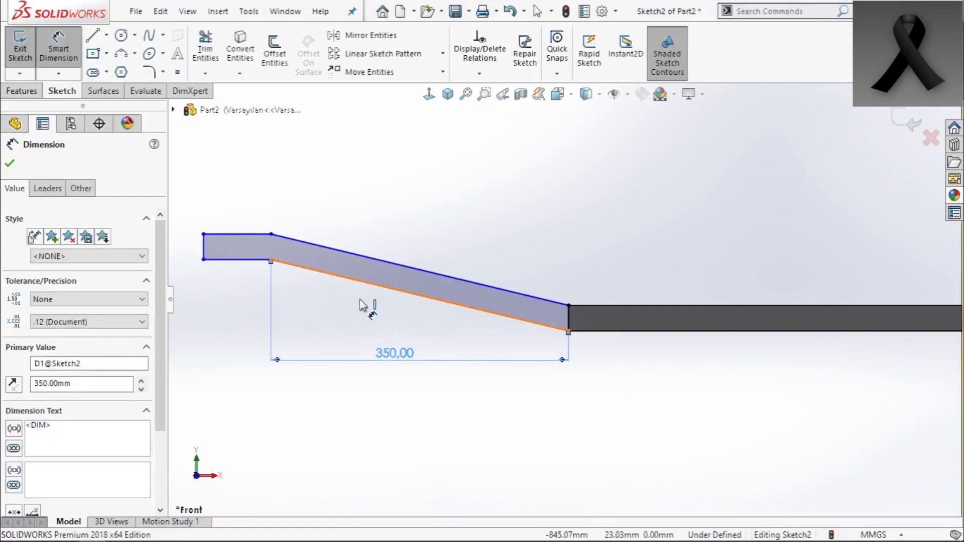
left_click(366, 301)
left_click(244, 305)
type("60")
key("Return")
Dimension the arm profile's upper horizontal end line to 100 mm
middle_click_drag(211, 209, 478, 229, "ctrl")
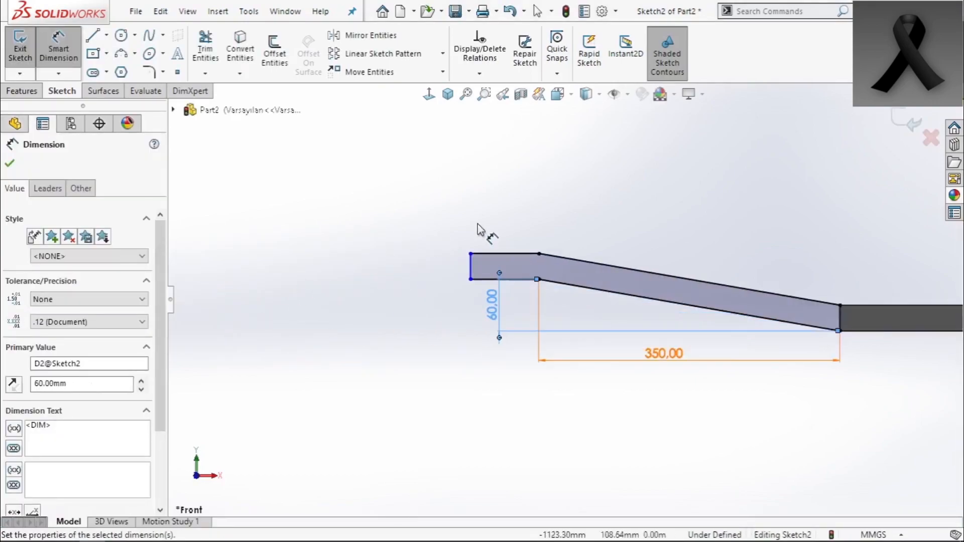
left_click(506, 257)
left_click(509, 232)
type("10")
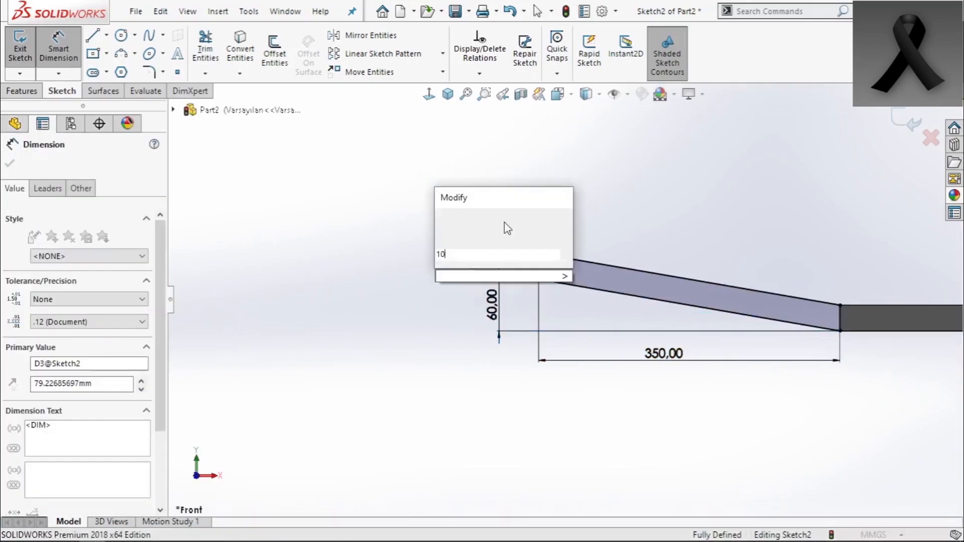
type("0")
key("Return")
right_click(636, 197)
left_click(673, 241)
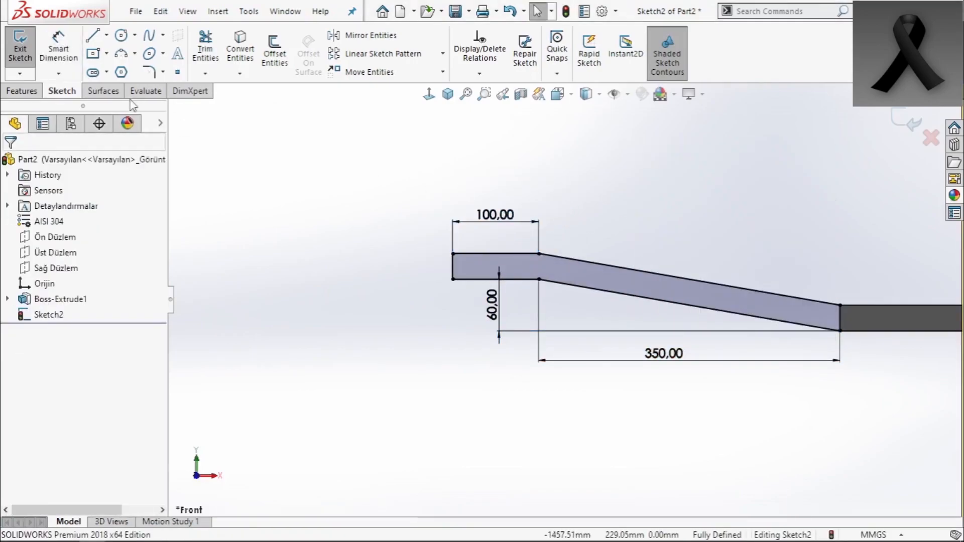
Mirror all lines of the arm profile about Sağ Düzlem to the opposite end of the bar, keeping the original
scroll(958, 299, "down", 2)
scroll(958, 300, "up", 3)
scroll(876, 284, "down", 3)
scroll(604, 320, "up", 3)
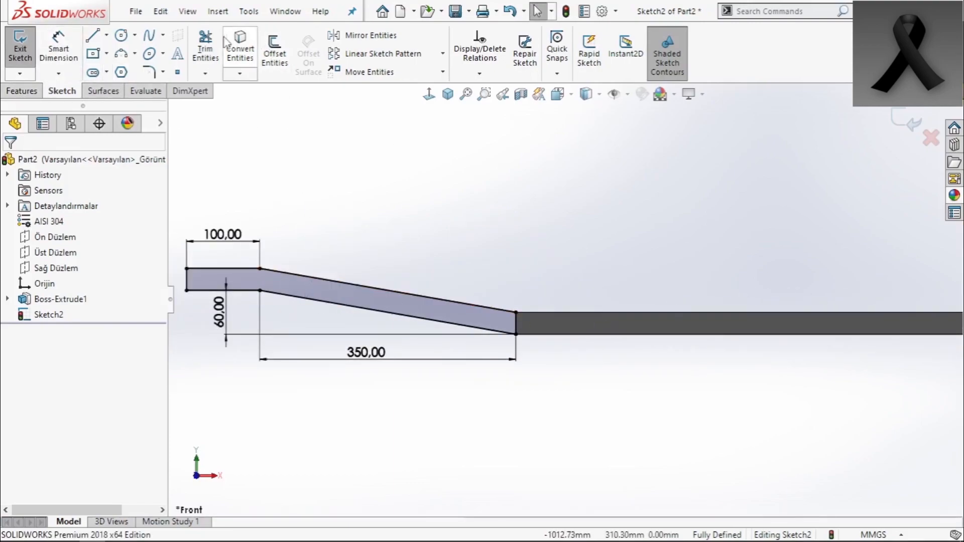
left_click(409, 38)
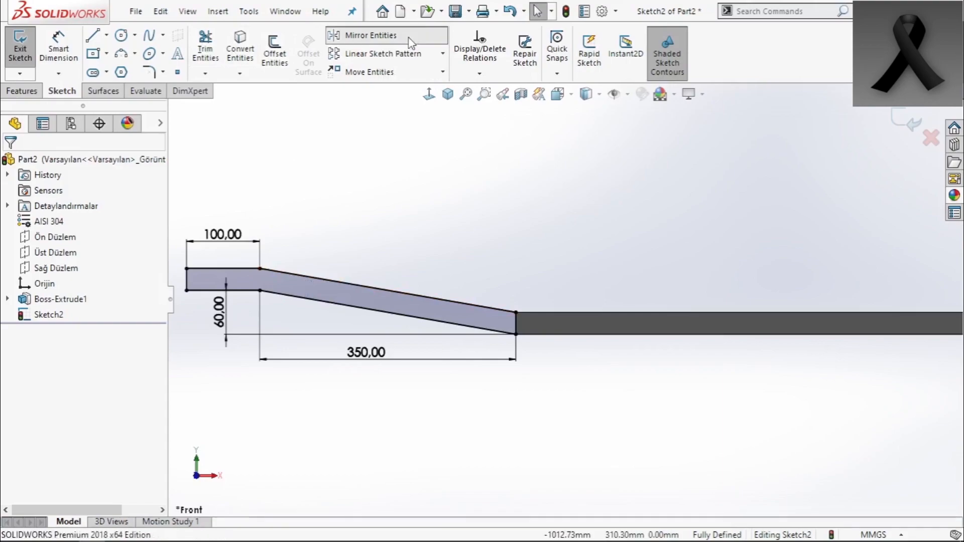
left_click(318, 287)
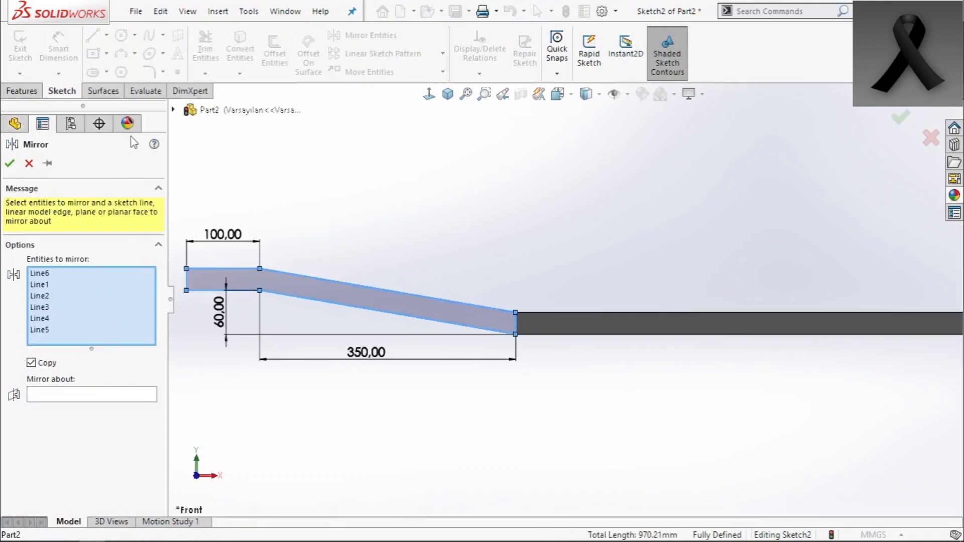
scroll(439, 344, "up", 4)
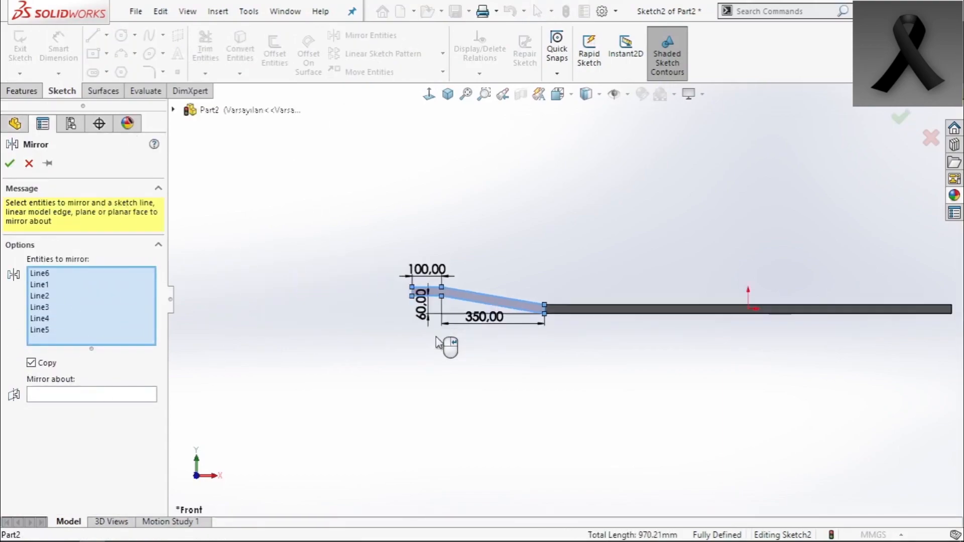
left_click(141, 397)
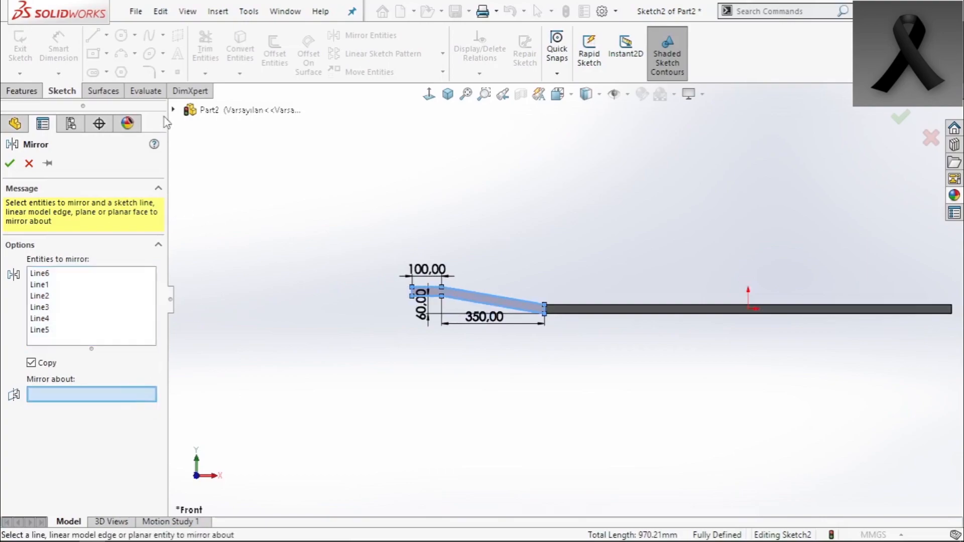
left_click(215, 219)
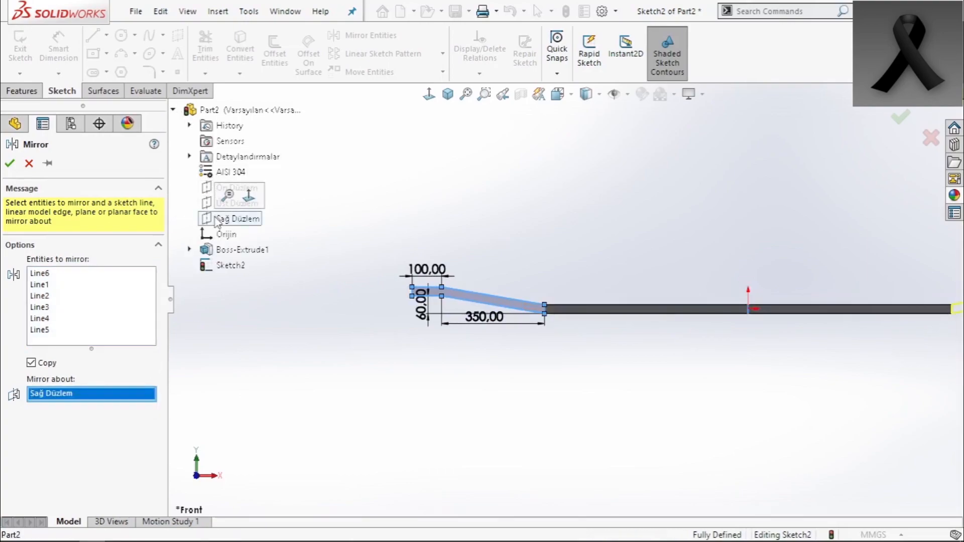
scroll(567, 301, "up", 3)
scroll(859, 329, "down", 2)
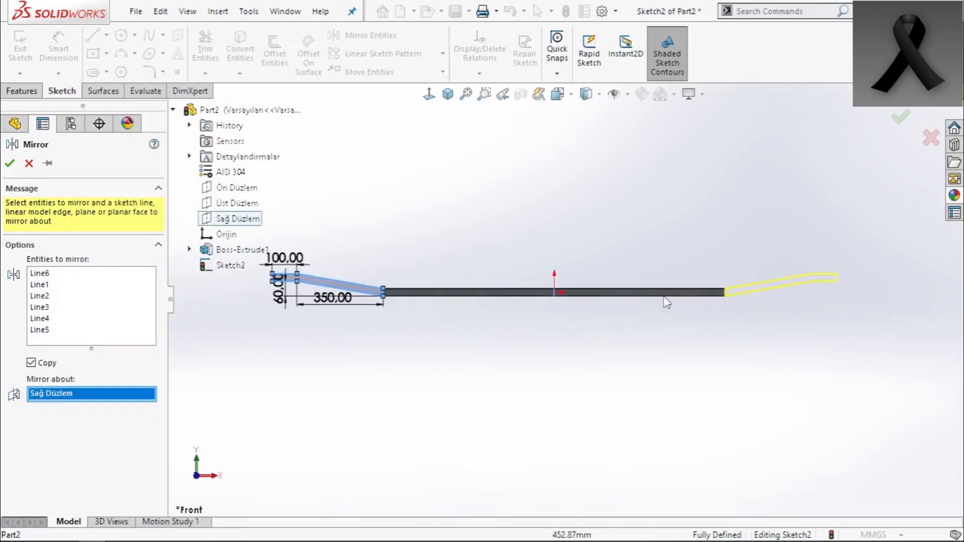
left_click(891, 120)
Extrude the arm profiles 70 mm with the Mid Plane end condition, merging the result with the bar
left_click(23, 91)
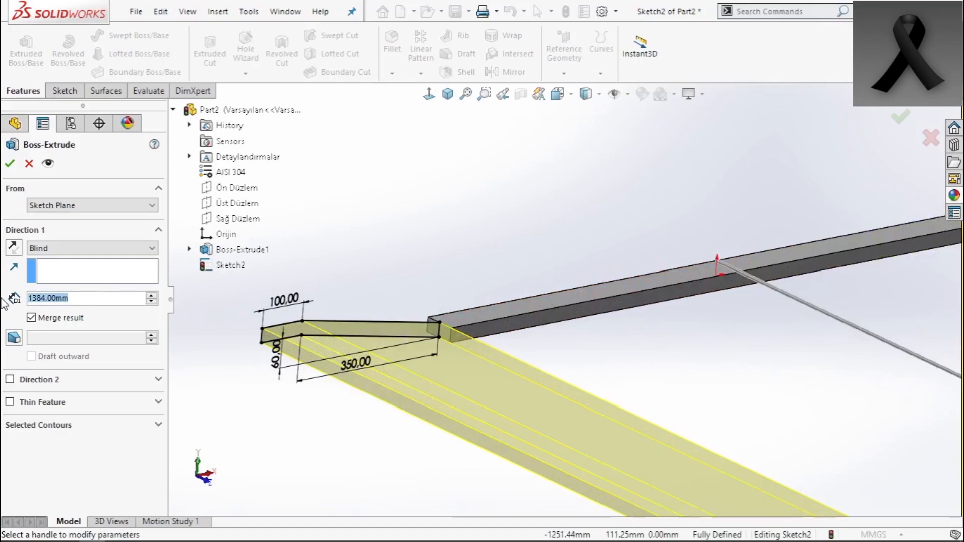
key("Return")
left_click(58, 249)
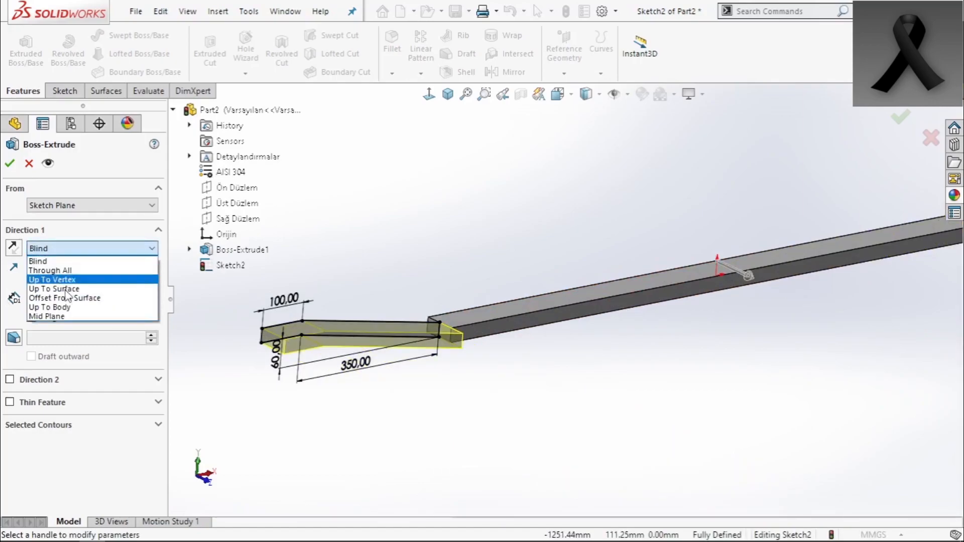
left_click(62, 317)
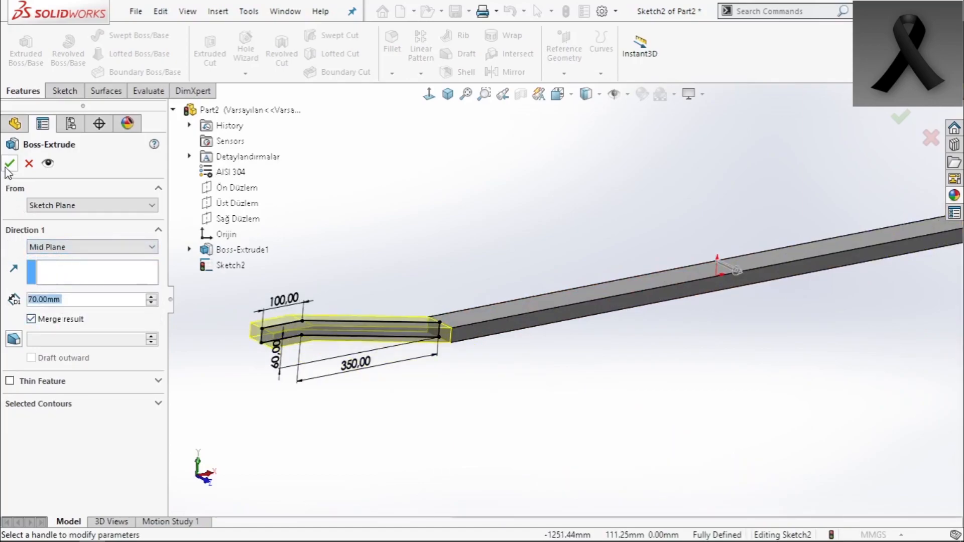
key("Return")
scroll(557, 336, "up", 4)
scroll(669, 288, "down", 2)
middle_click_drag(670, 289, 703, 282)
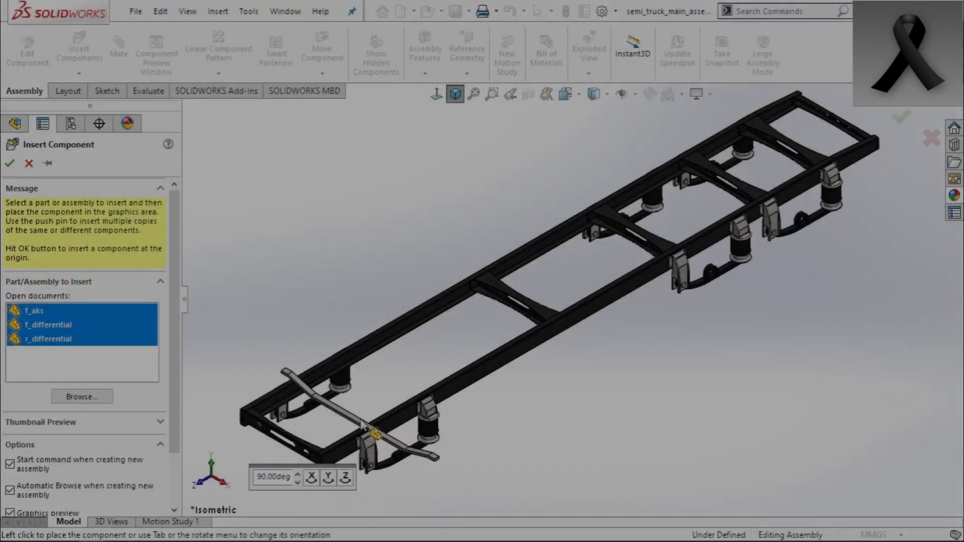
In the semi_truck_main_assem assembly, place f_aks at the front of the frame, f_differential near the middle suspension and r_differential near the rear suspension
left_click(322, 458)
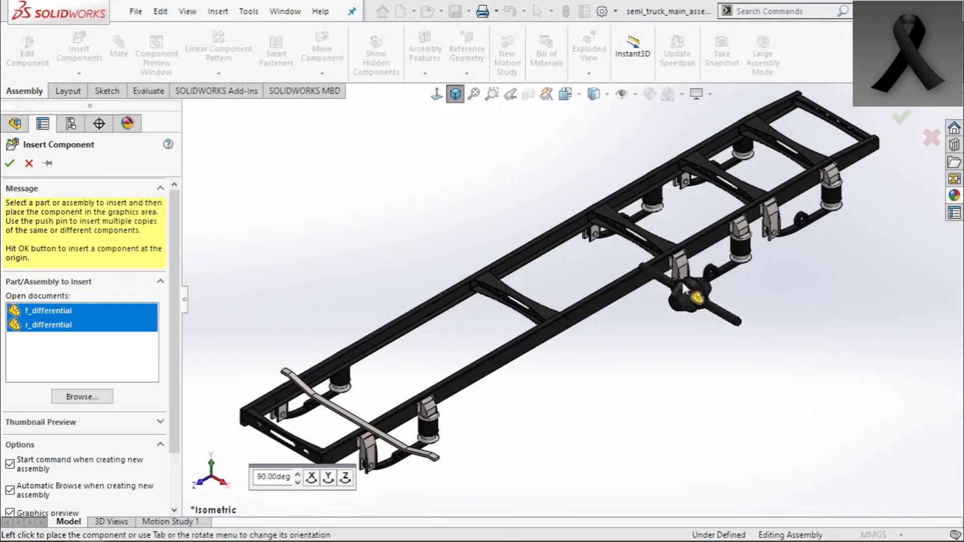
left_click(619, 249)
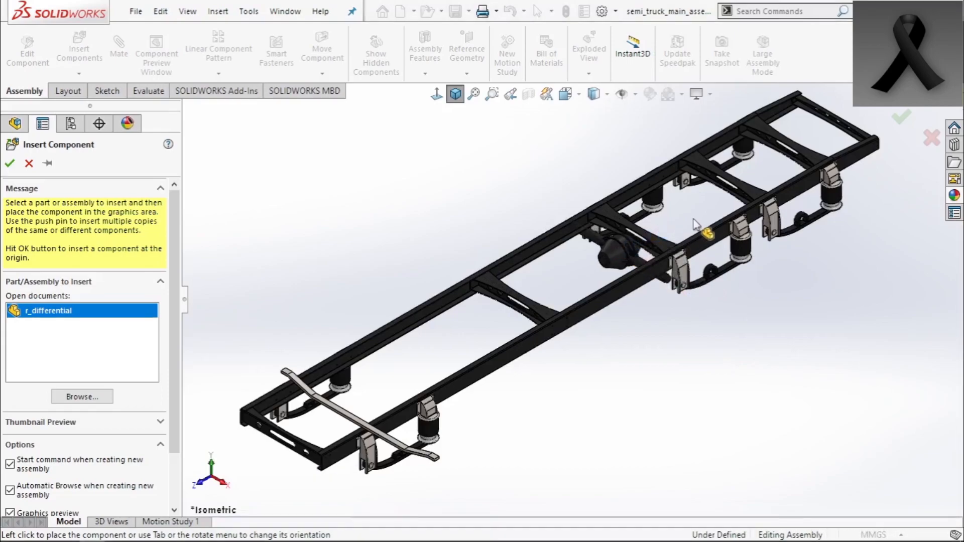
left_click(743, 155)
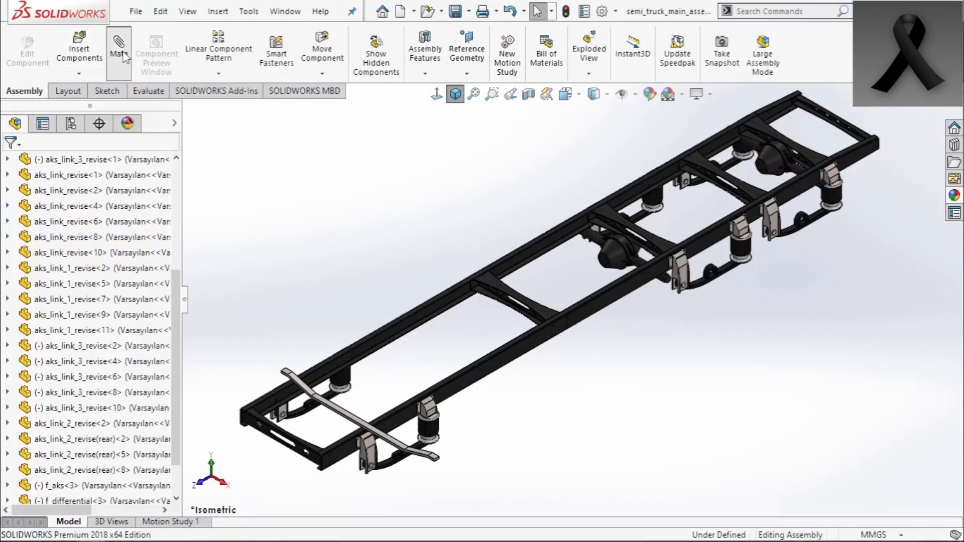
Add a coincident mate between the top face of f_aks and the inner upper face of the front spring link's bracket opening
scroll(397, 447, "down", 8)
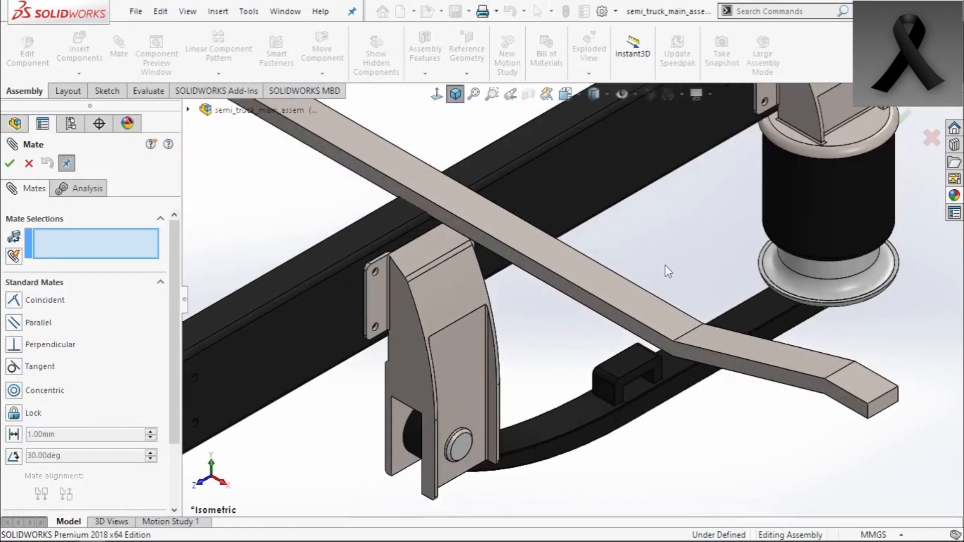
left_click(655, 306)
scroll(651, 383, "down", 5)
middle_click_drag(631, 366, 605, 236)
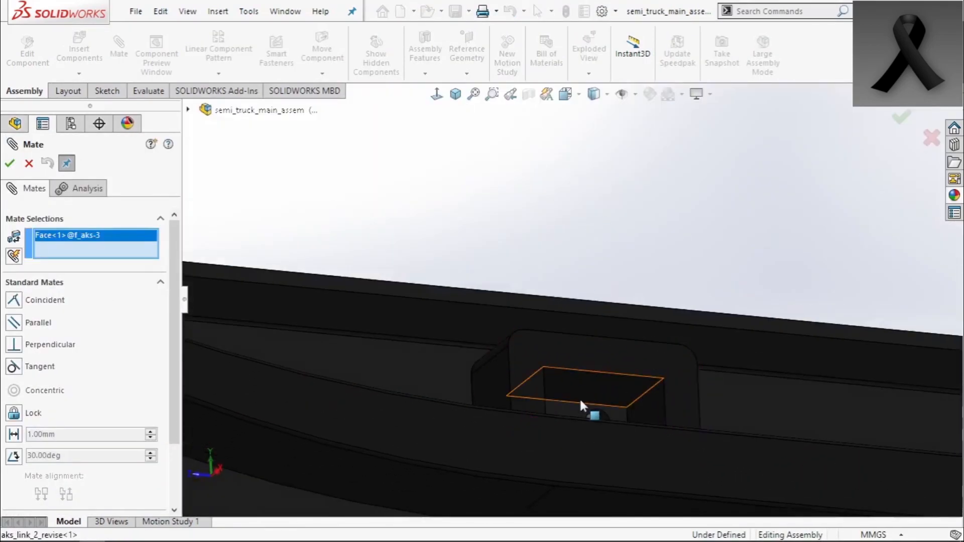
left_click(582, 389)
left_click(9, 163)
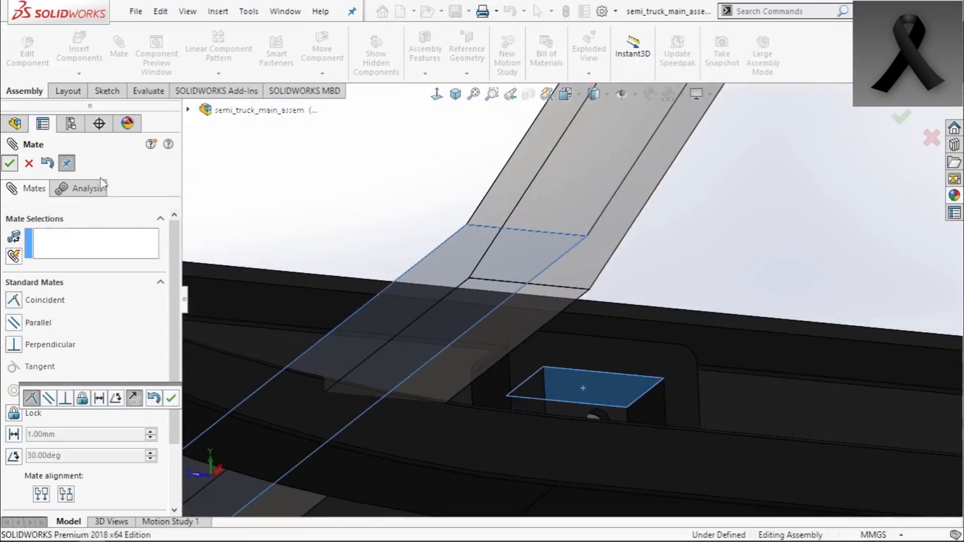
Add a coincident mate between the side face of f_aks and the inner side face of the front spring link's bracket opening
left_click(458, 250)
middle_click_drag(589, 387, 520, 408)
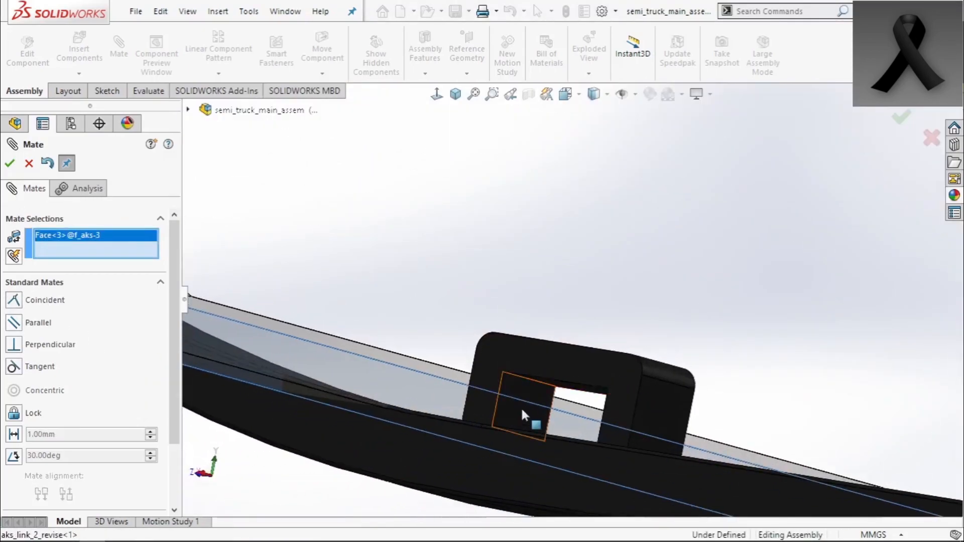
left_click(521, 409)
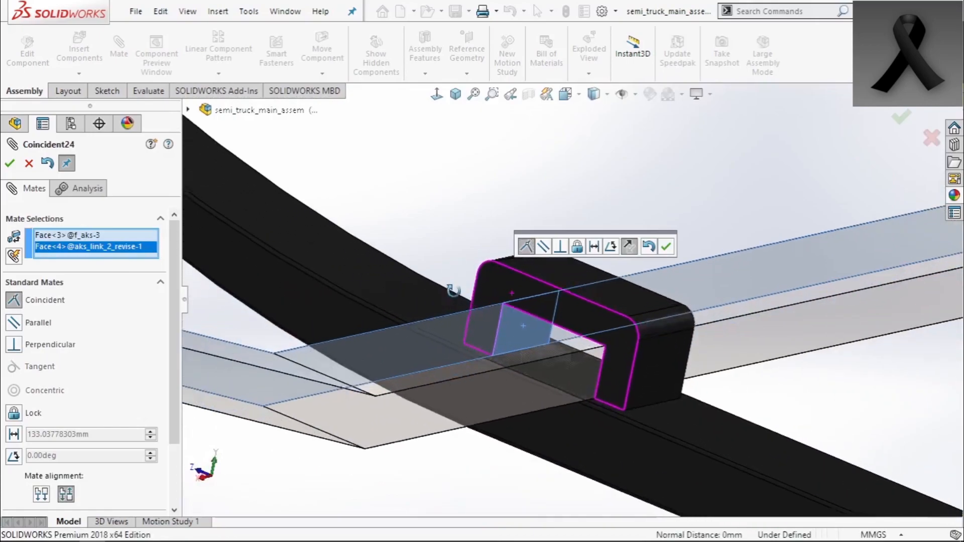
left_click(902, 119)
scroll(473, 392, "up", 5)
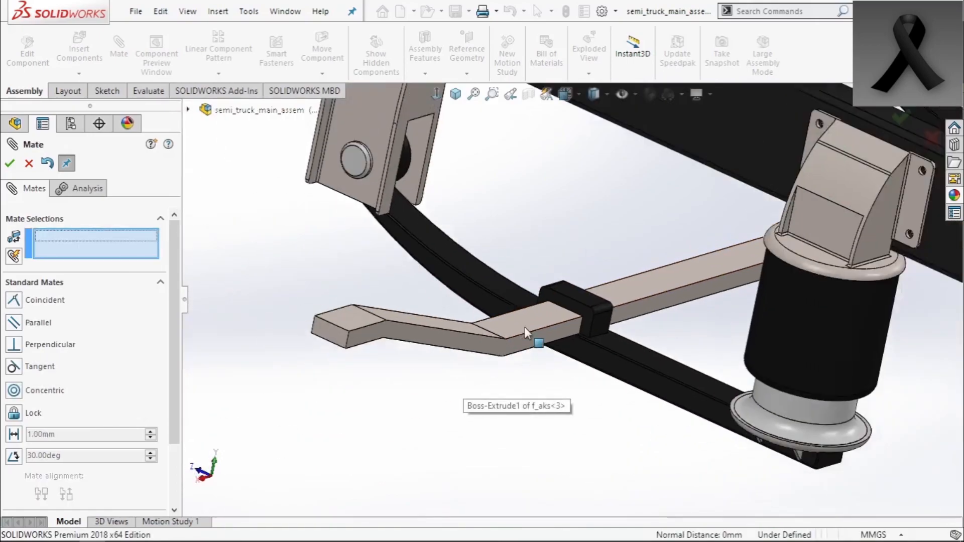
left_click(9, 164)
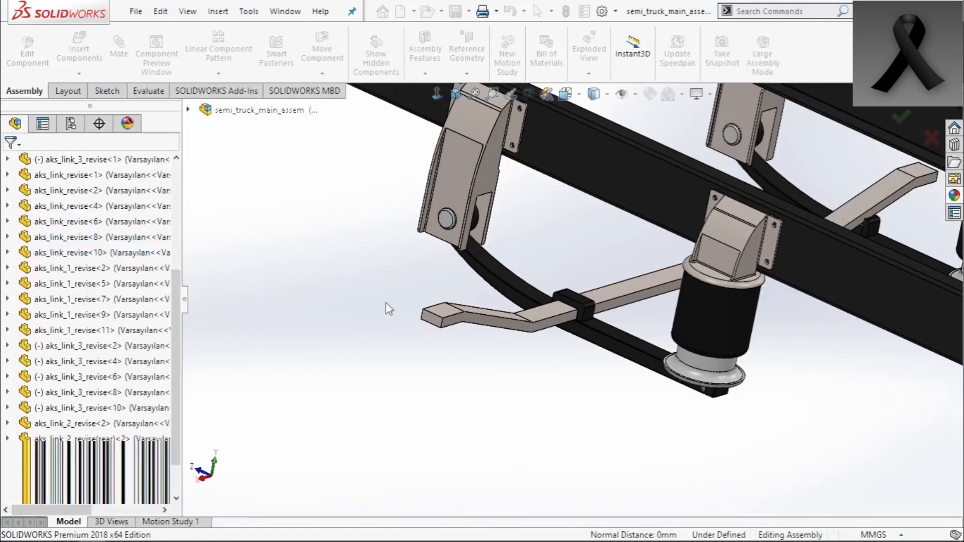
Centre f_aks across the frame with a width mate, using its two end faces and the bracket side faces of both front spring links
left_click(431, 315)
scroll(583, 303, "up", 3)
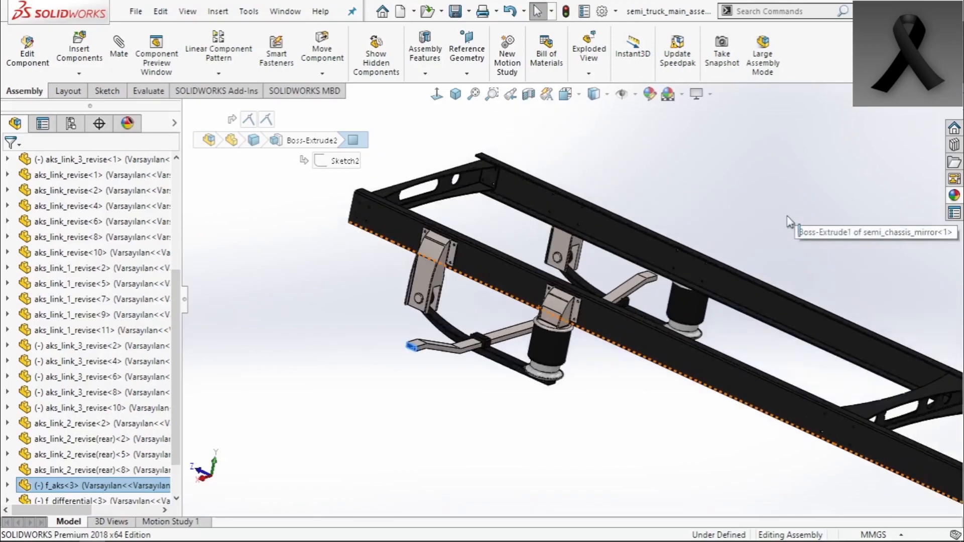
middle_click_drag(727, 241, 666, 248)
scroll(666, 247, "down", 10)
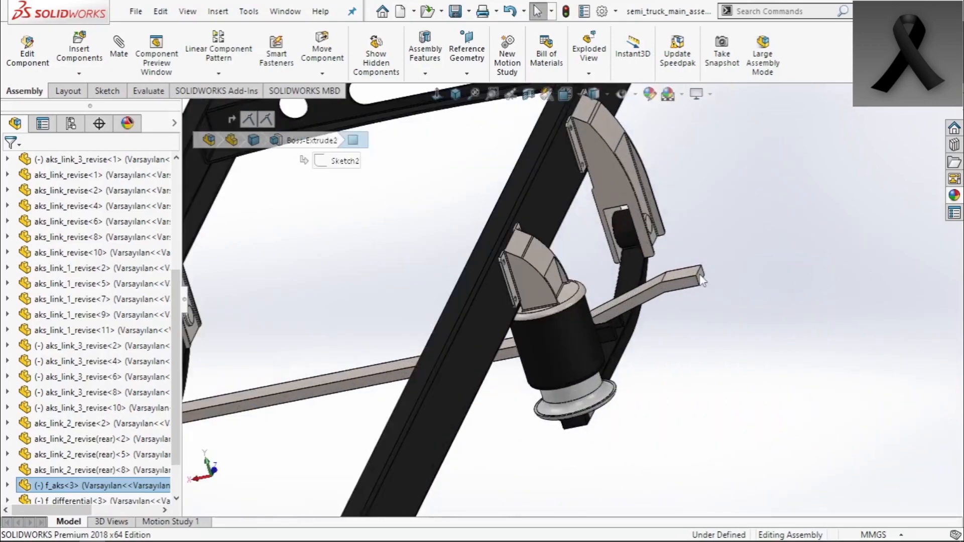
left_click(659, 288)
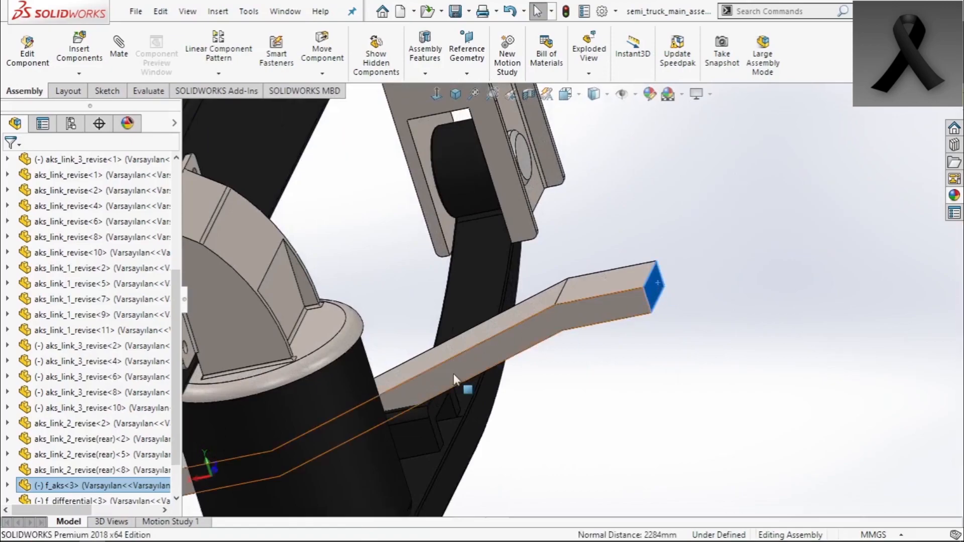
left_click(436, 407, "ctrl")
scroll(435, 405, "up", 8)
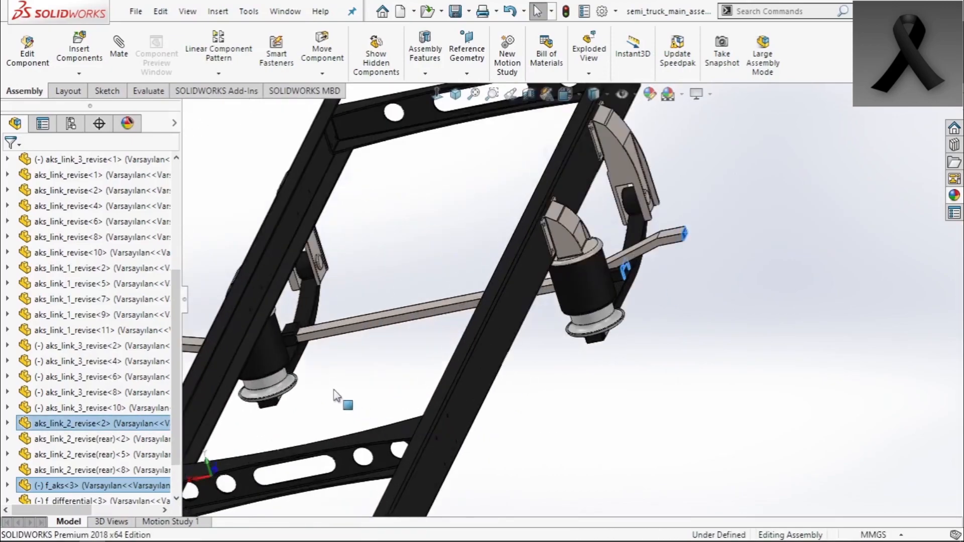
scroll(336, 394, "up", 4)
scroll(356, 345, "down", 5)
middle_click(467, 301)
middle_click_drag(467, 301, 522, 300)
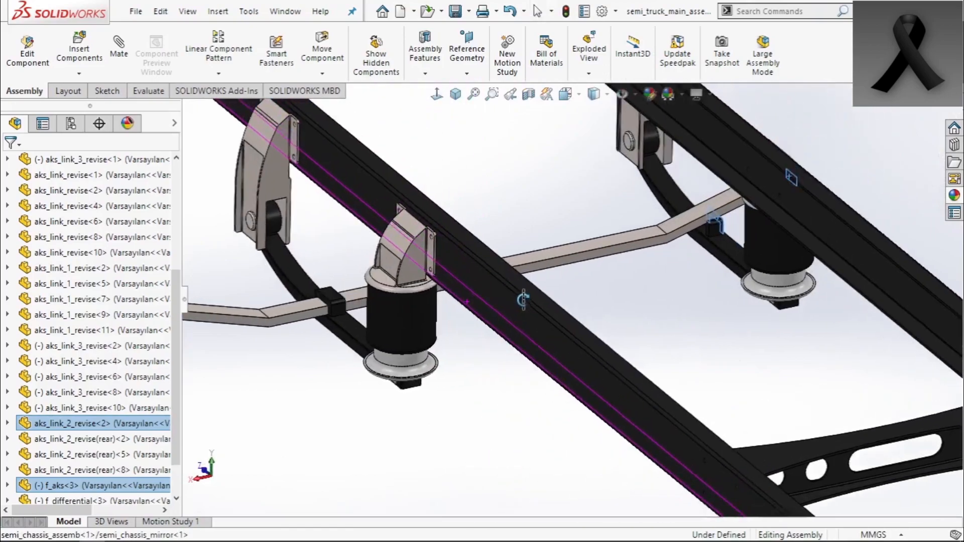
scroll(522, 300, "up", 4)
scroll(473, 258, "down", 10)
left_click(502, 269, "ctrl")
scroll(502, 268, "up", 8)
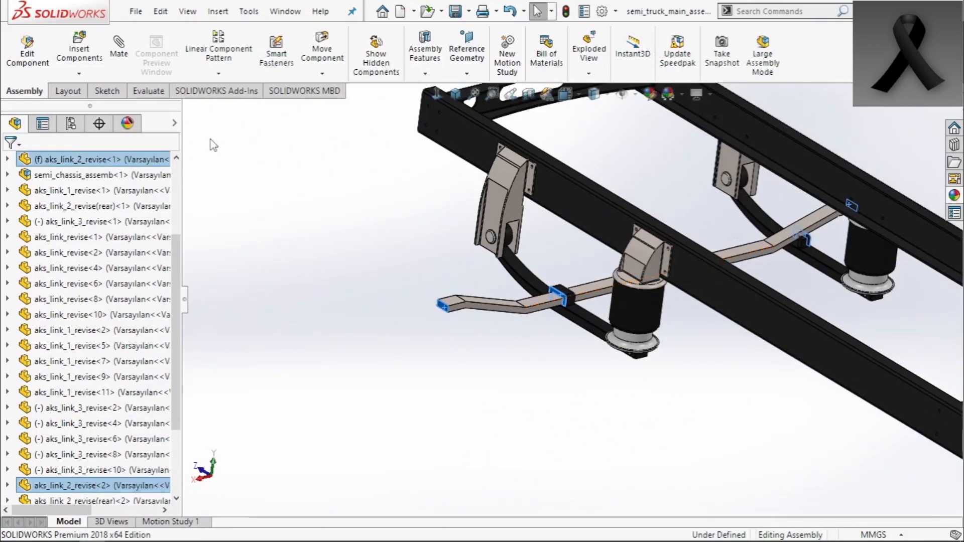
left_click(127, 51)
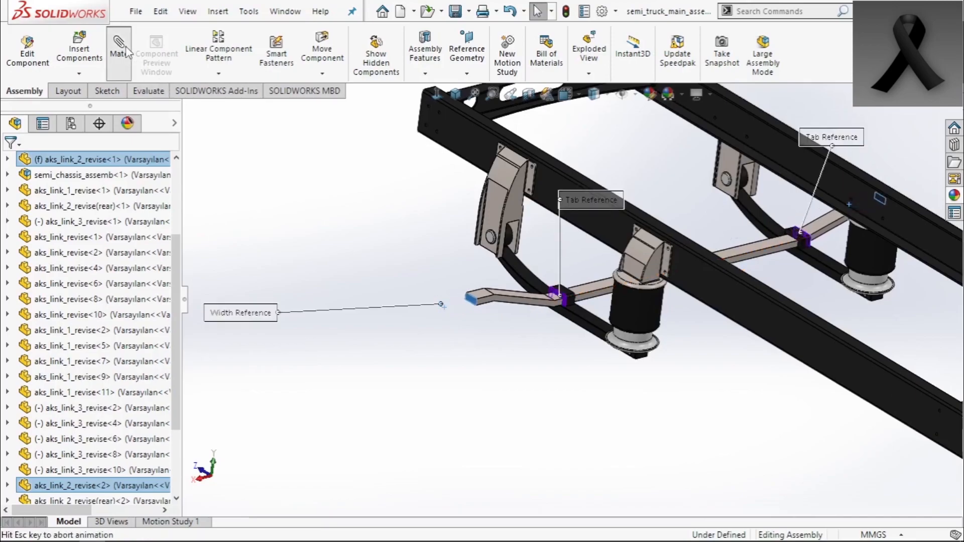
left_click(9, 163)
Add a concentric mate between the f_differential axle tube and the rounded inner face of the middle suspension link's loop
scroll(753, 401, "up", 5)
scroll(748, 396, "down", 4)
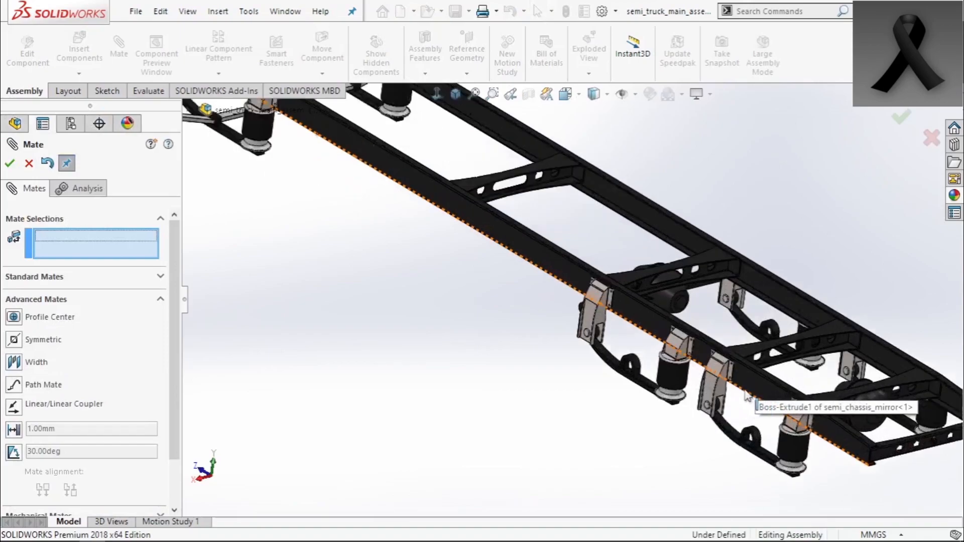
scroll(748, 396, "down", 4)
middle_click_drag(476, 205, 512, 228)
scroll(354, 147, "up", 5)
scroll(533, 283, "down", 5)
middle_click_drag(533, 284, 621, 179)
left_click(525, 396)
scroll(711, 479, "down", 3)
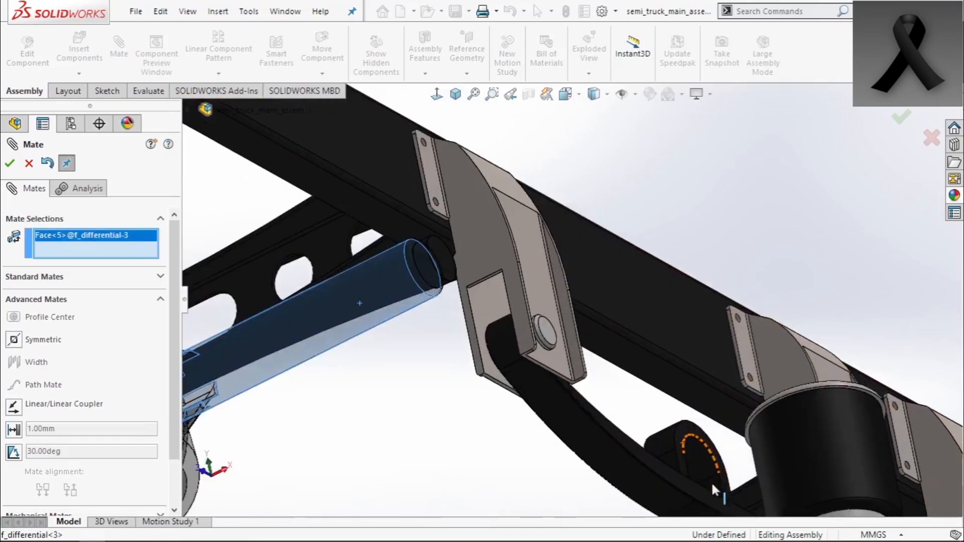
scroll(643, 425, "down", 3)
left_click(627, 298)
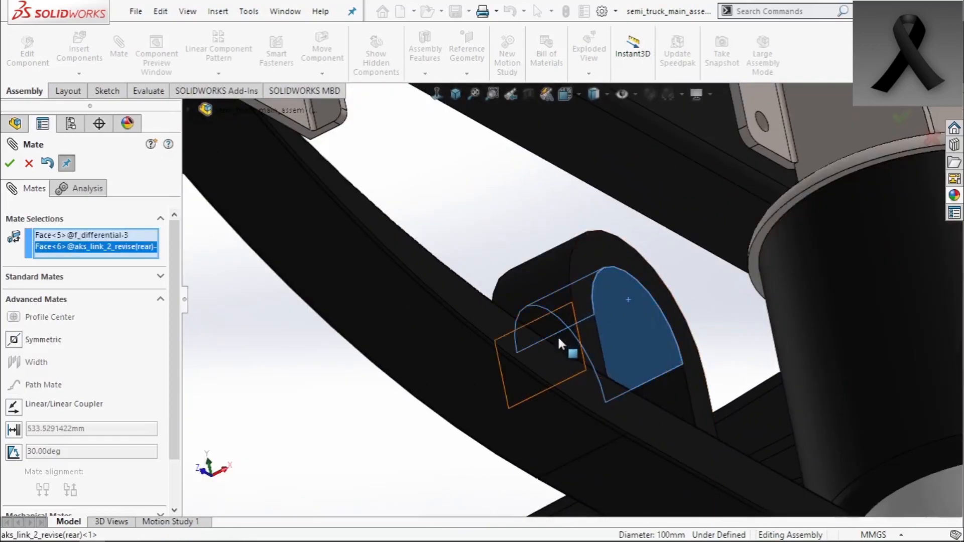
scroll(559, 337, "up", 8)
scroll(559, 339, "up", 2)
middle_click_drag(515, 326, 486, 427)
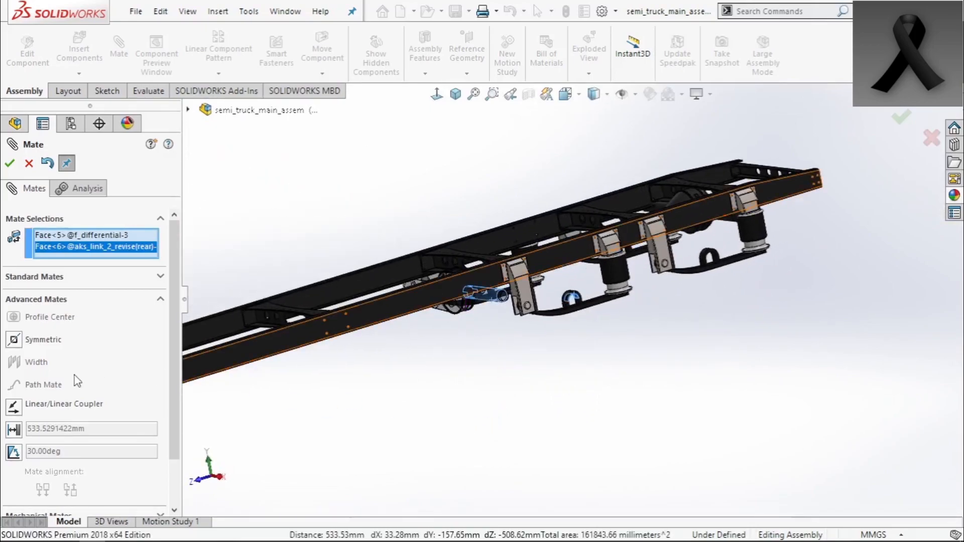
left_click(161, 301)
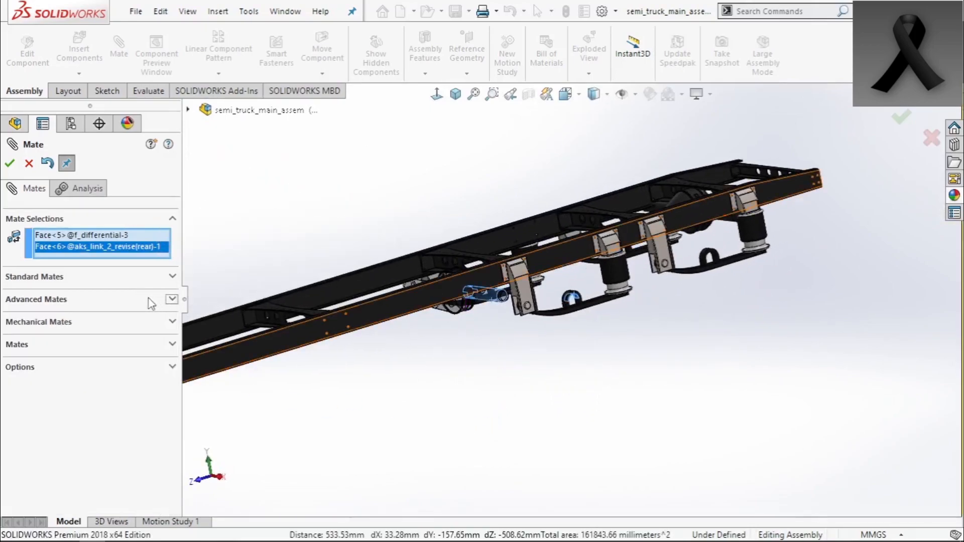
left_click(172, 278)
left_click(36, 390)
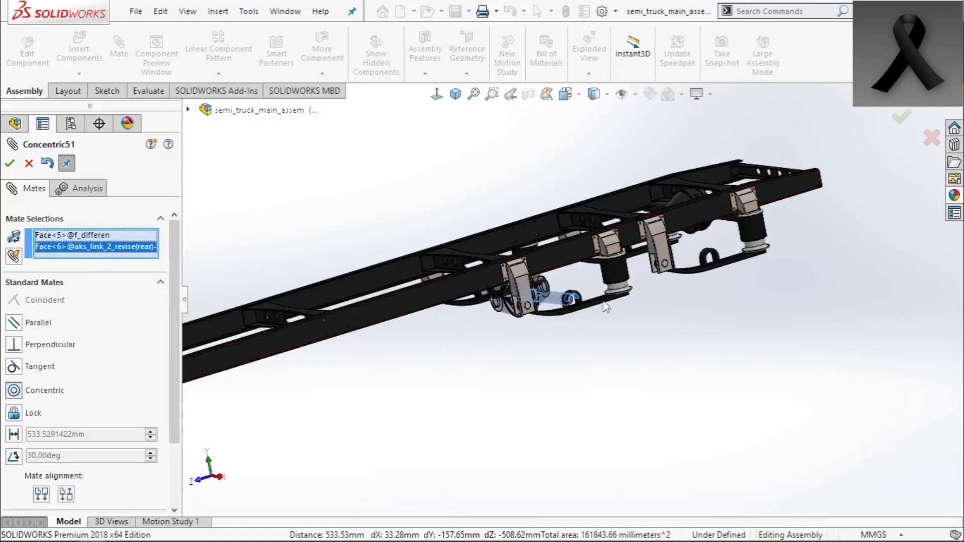
scroll(719, 306, "down", 5)
left_click(9, 163)
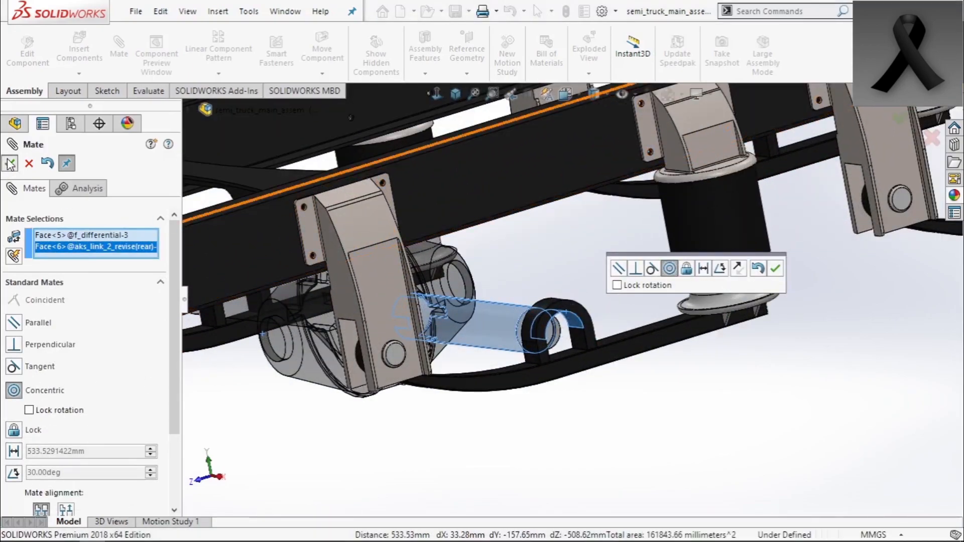
Add a coincident mate between the side face of the middle suspension link's loop and the shoulder of the f_differential axle tube
scroll(586, 291, "down", 5)
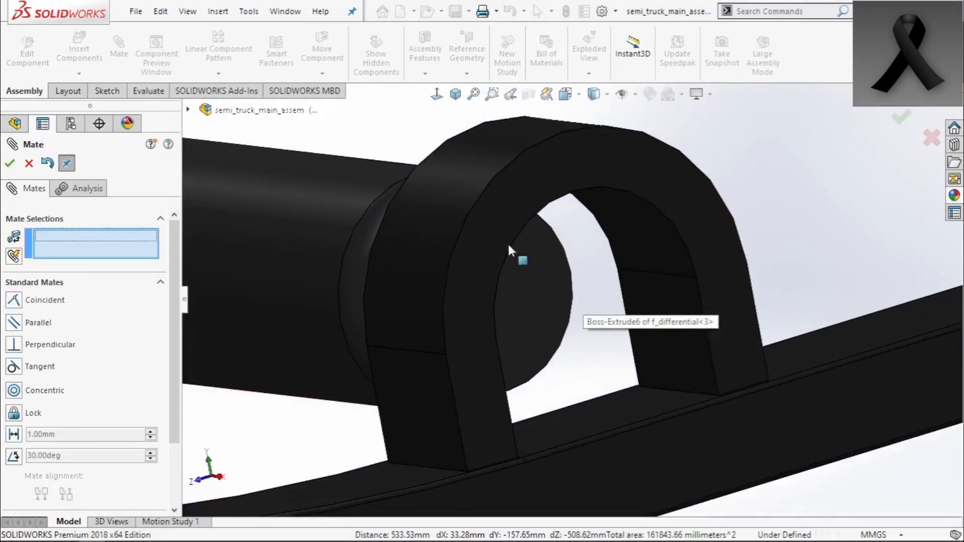
left_click(490, 219)
left_click(375, 198)
left_click(361, 166)
Add a concentric mate between the r_differential axle tube and the rounded inner face of the rear suspension link's loop
scroll(670, 275, "up", 5)
scroll(672, 282, "up", 5)
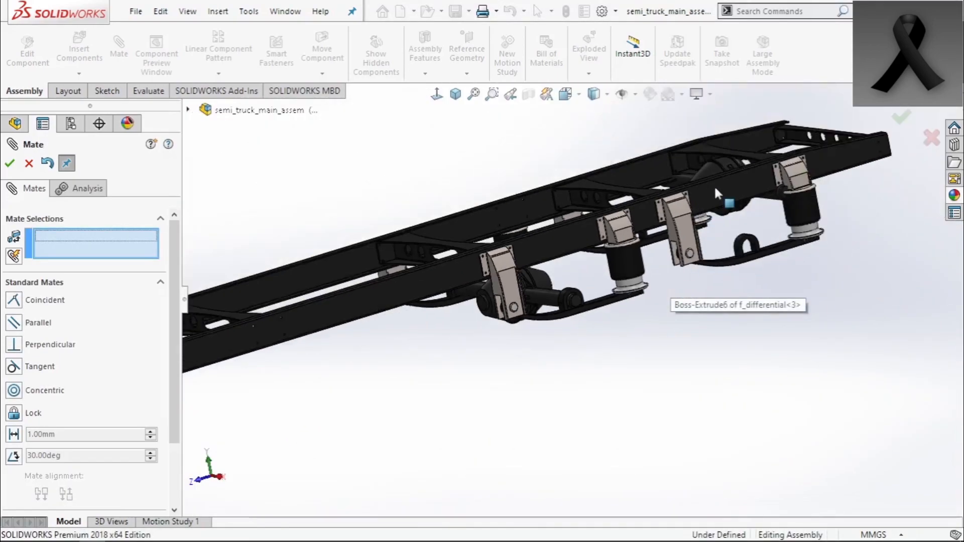
scroll(717, 191, "down", 3)
middle_click_drag(728, 260, 738, 349)
scroll(644, 177, "down", 5)
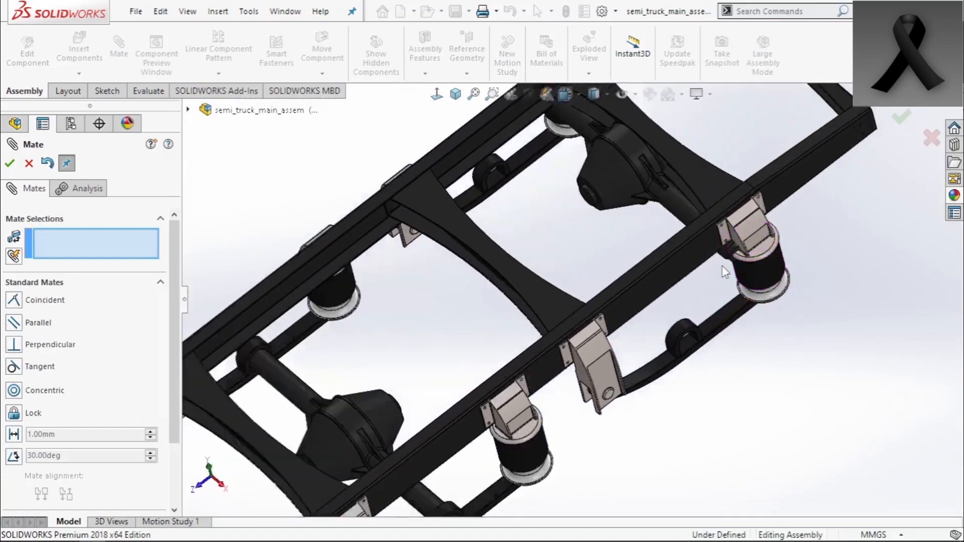
left_click(635, 174)
scroll(626, 399, "down", 5)
middle_click_drag(625, 398, 600, 397)
left_click(604, 400)
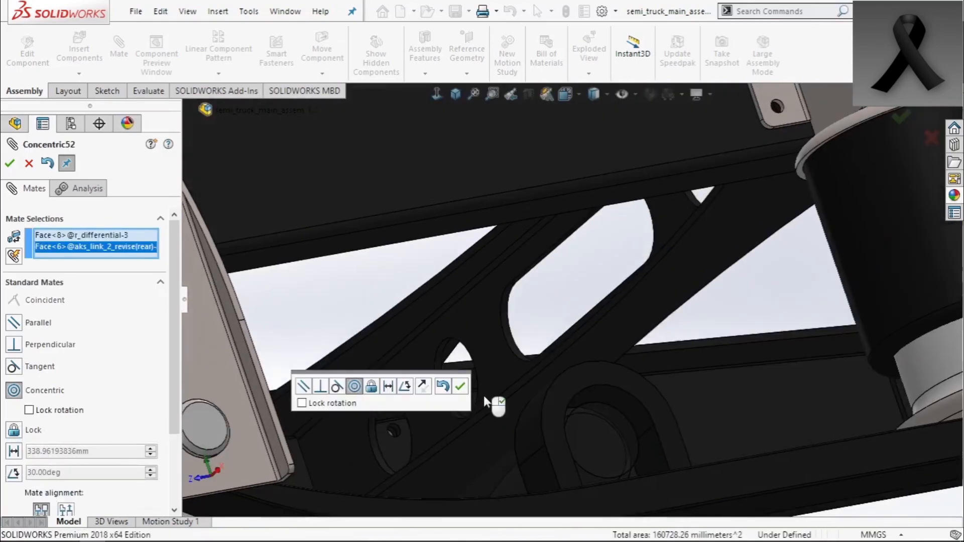
left_click(460, 386)
Add a coincident mate between the side face of the rear suspension link's loop and the circular shoulder edge of the r_differential tube
scroll(508, 260, "down", 3)
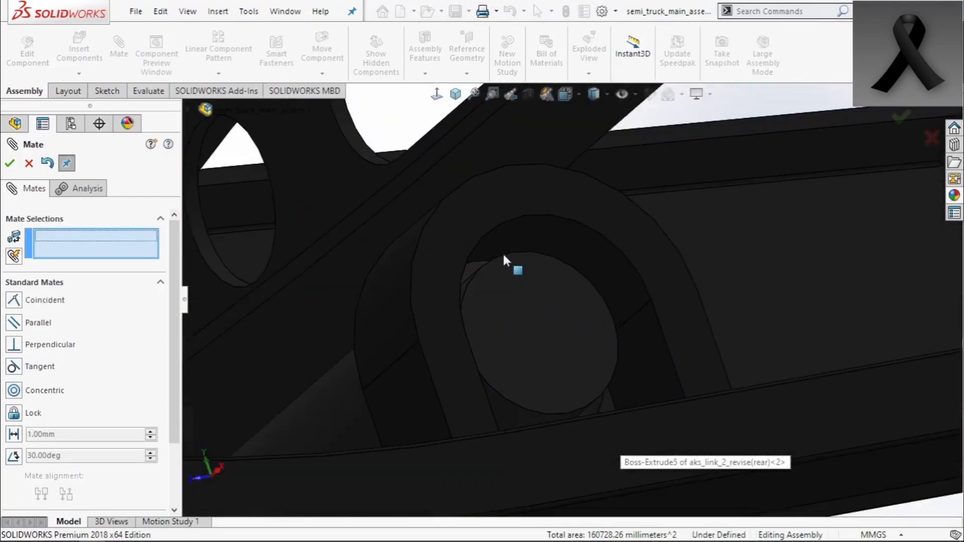
left_click(467, 225)
left_click(427, 281)
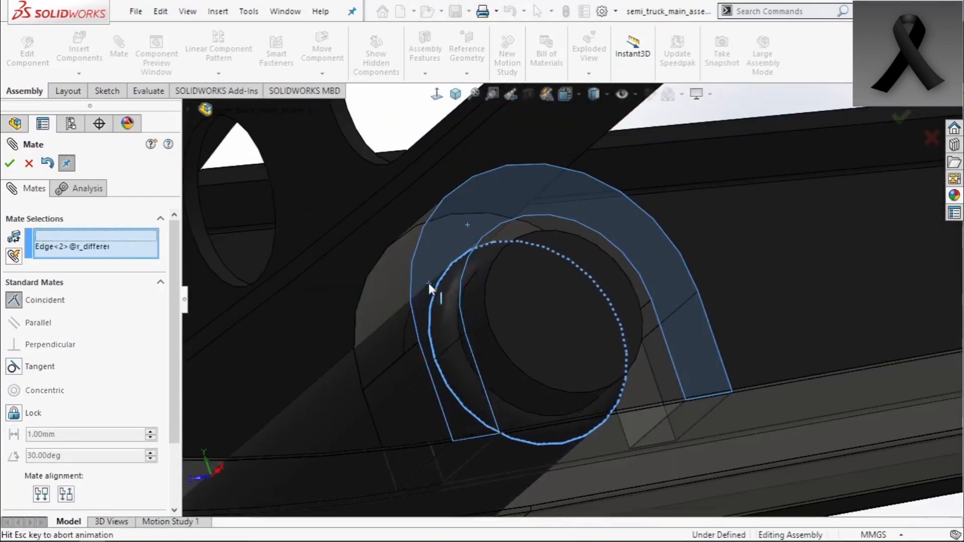
scroll(513, 320, "up", 5)
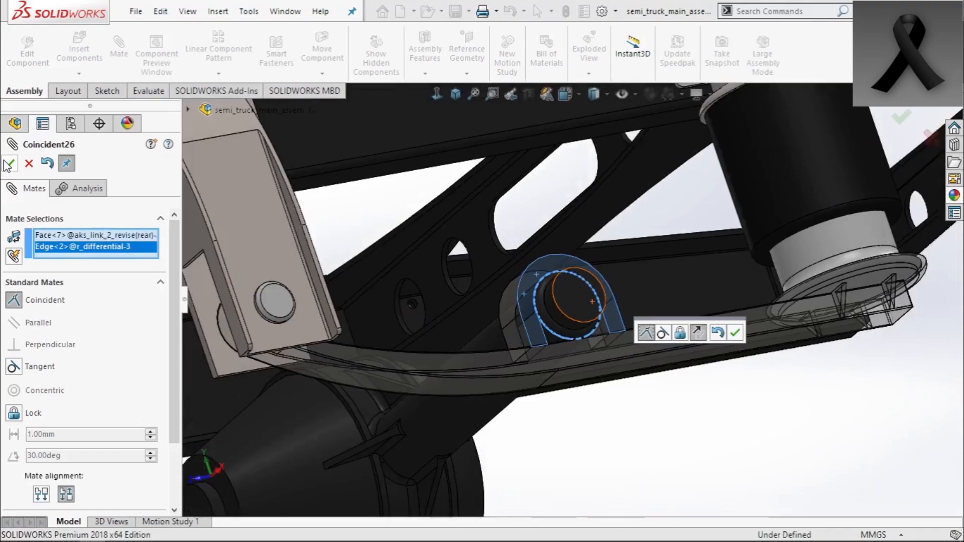
left_click(9, 164)
Add a coincident mate between Üst Düzlem of f_differential and Üst Düzlem of r_differential, and finish mating
scroll(387, 287, "up", 5)
middle_click_drag(661, 362, 601, 416)
scroll(391, 374, "up", 2)
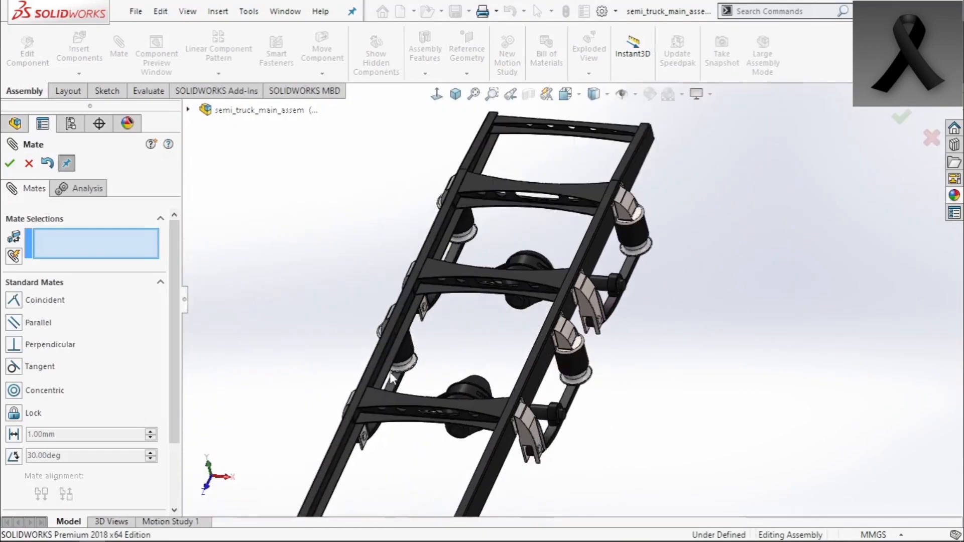
left_click(188, 112)
scroll(253, 432, "down", 5)
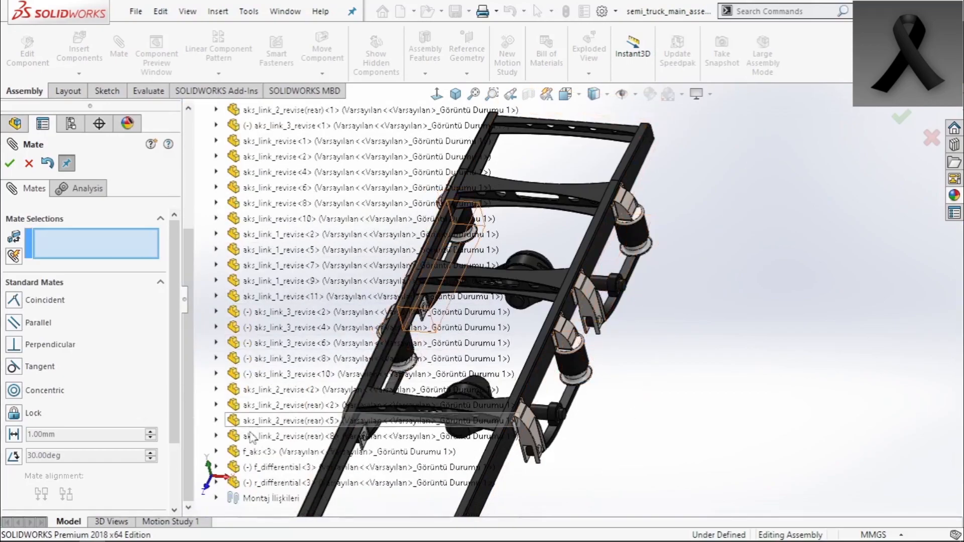
left_click(217, 468)
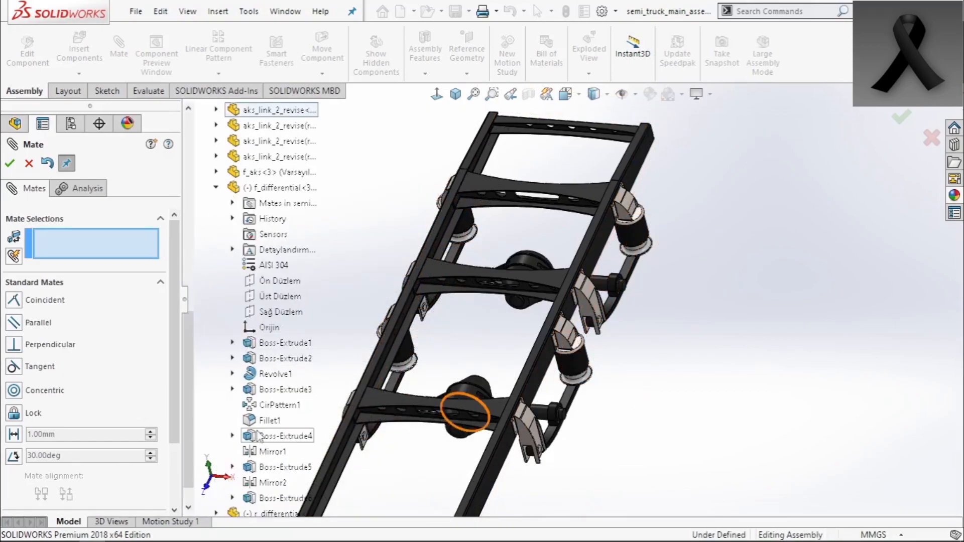
left_click(264, 301)
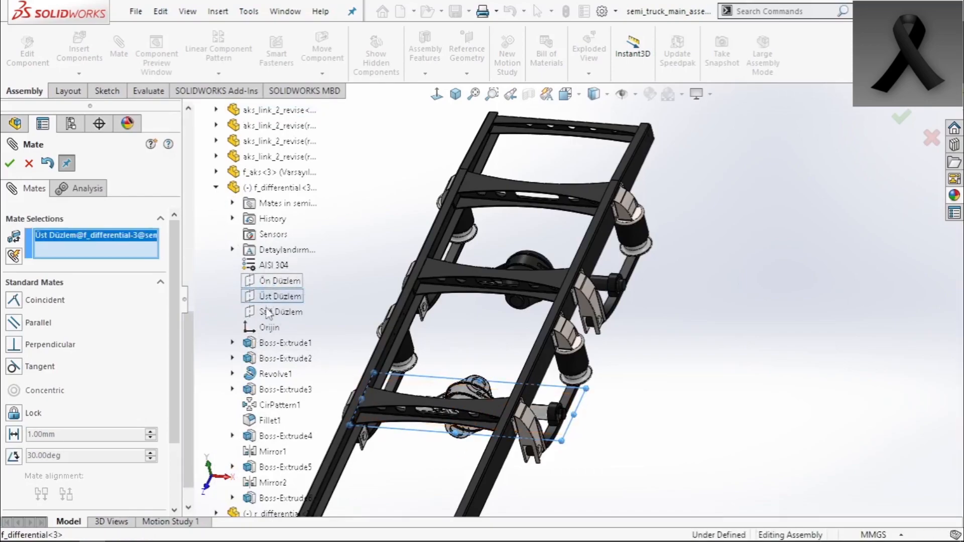
scroll(218, 214, "down", 1)
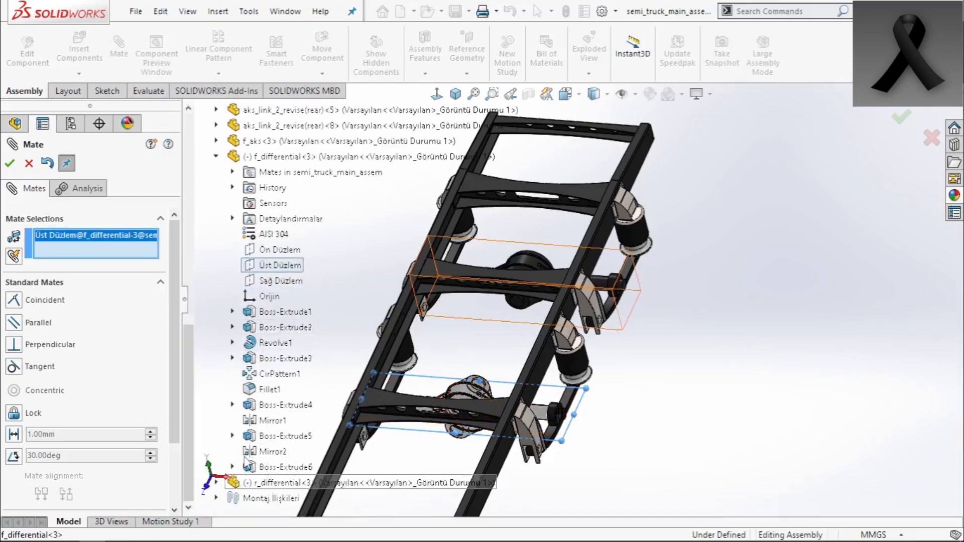
scroll(253, 378, "down", 3)
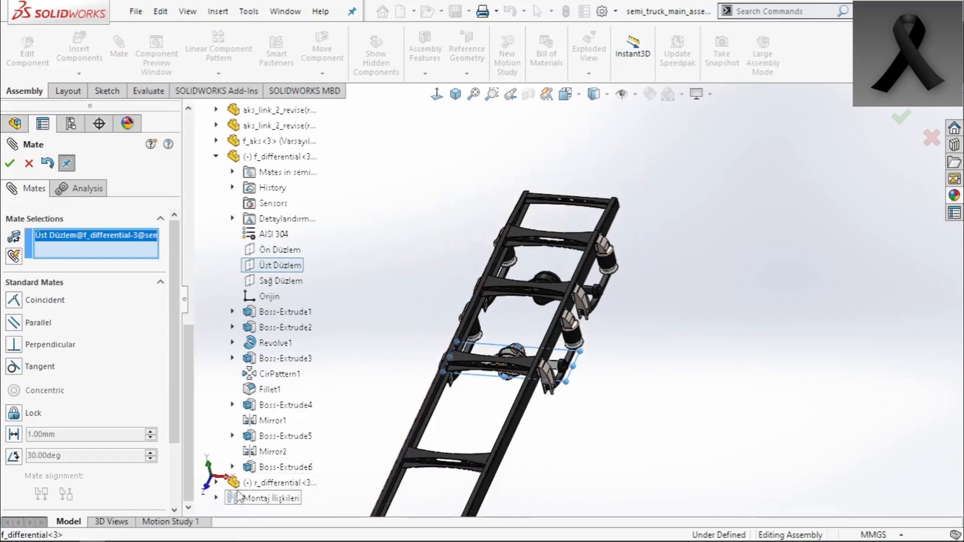
left_click(216, 482)
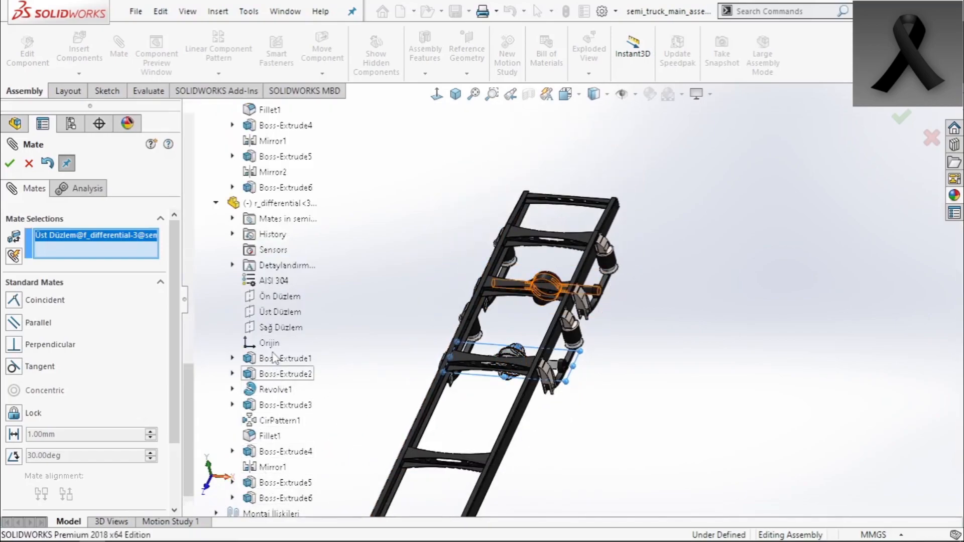
left_click(280, 311)
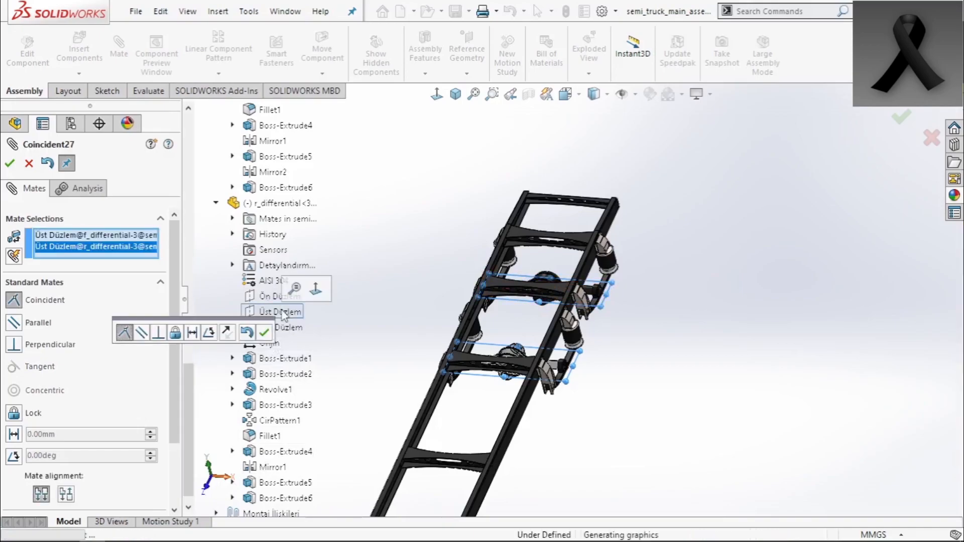
left_click(15, 164)
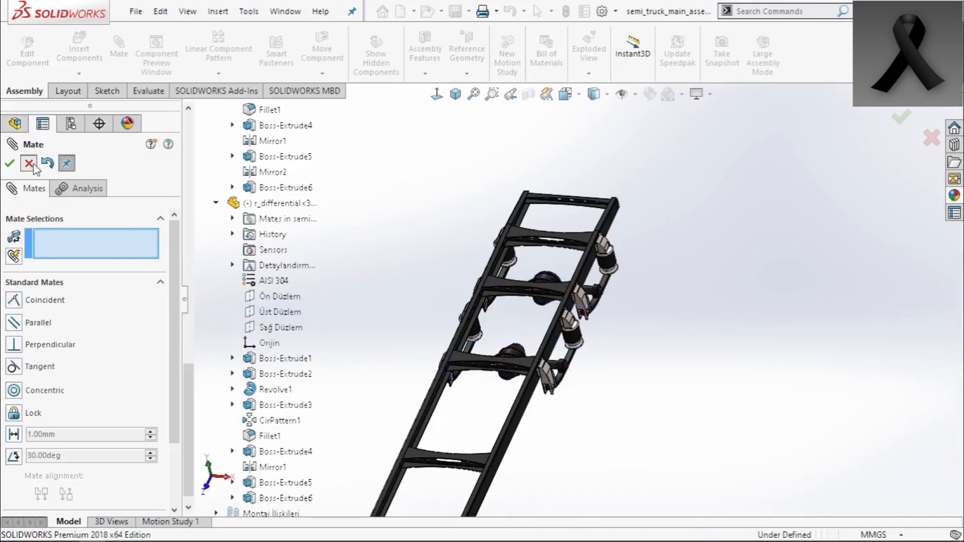
key("Escape")
Test whether the front differential can still be moved, and inspect the complete chassis from the isometric view and other angles
scroll(506, 352, "down", 5)
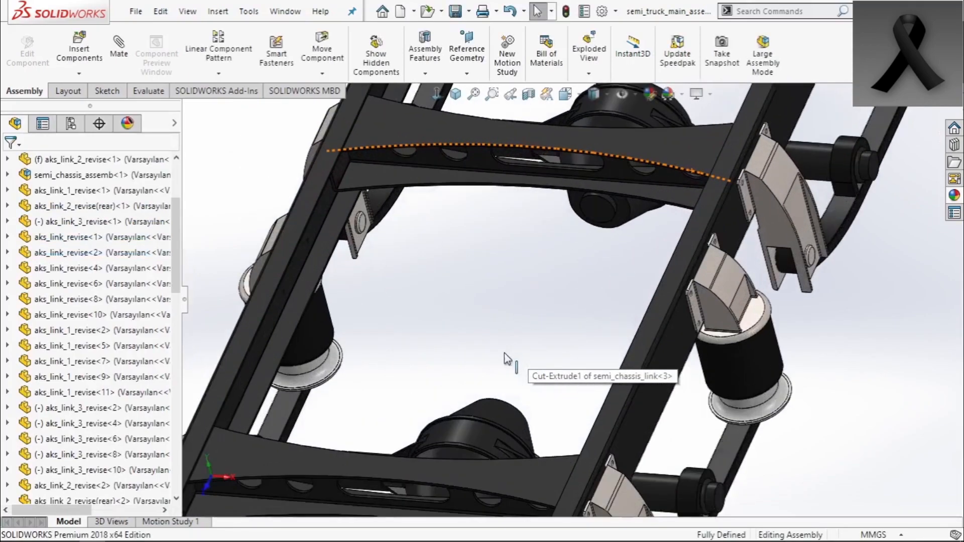
left_click_drag(501, 417, 410, 286)
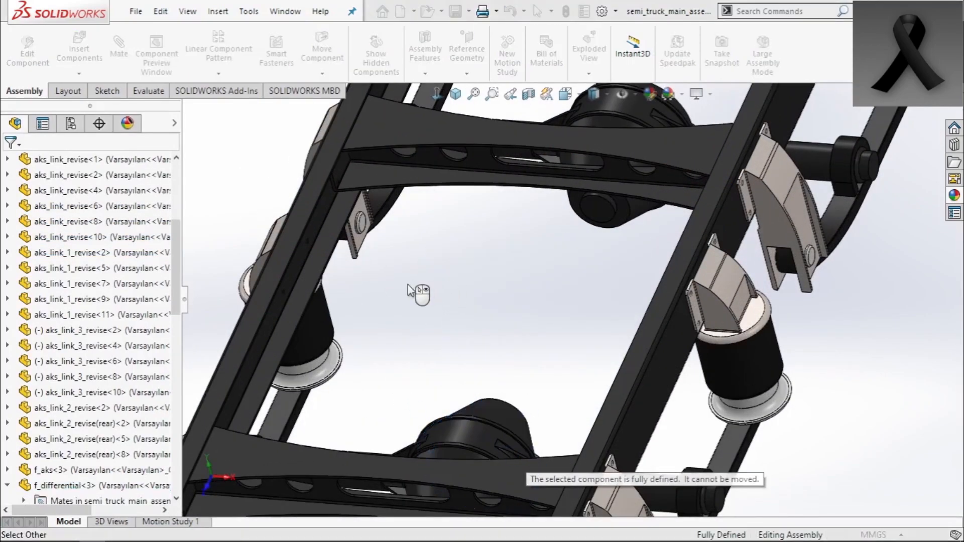
scroll(447, 299, "up", 5)
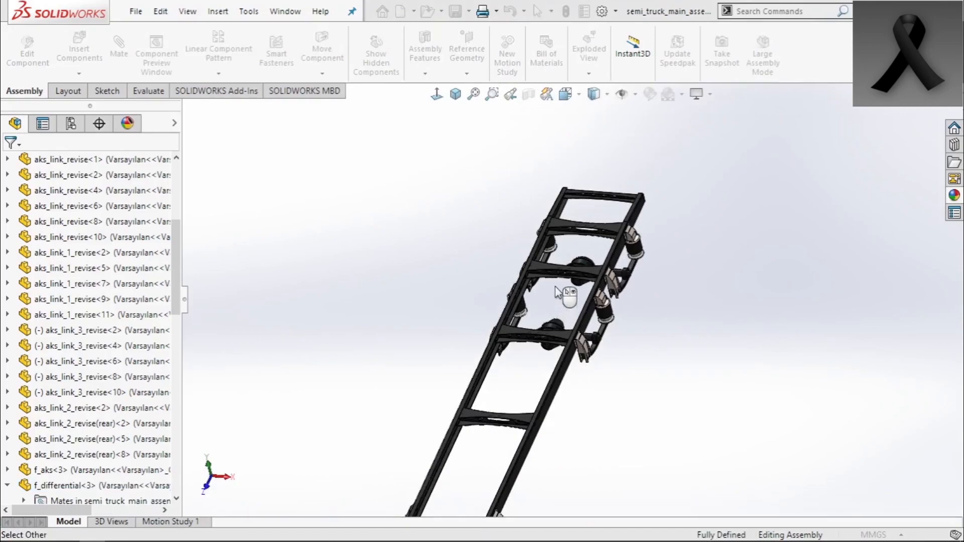
left_click(440, 222)
left_click(455, 94)
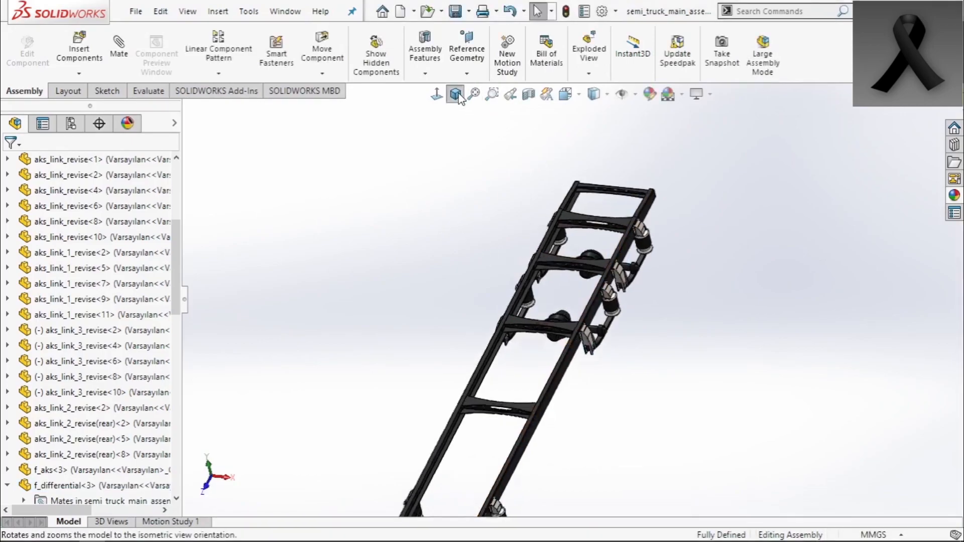
scroll(646, 234, "down", 1)
middle_click_drag(607, 392, 719, 376)
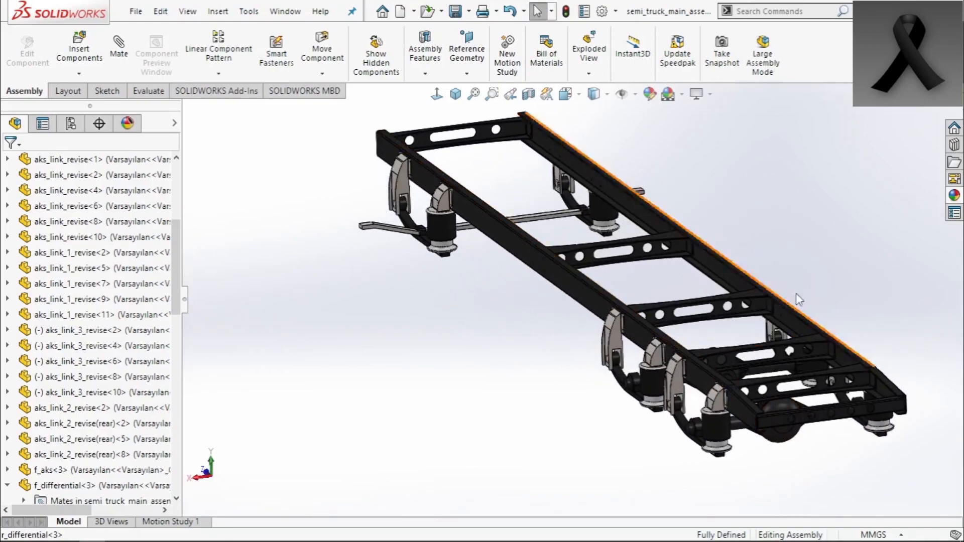
scroll(806, 286, "up", 2)
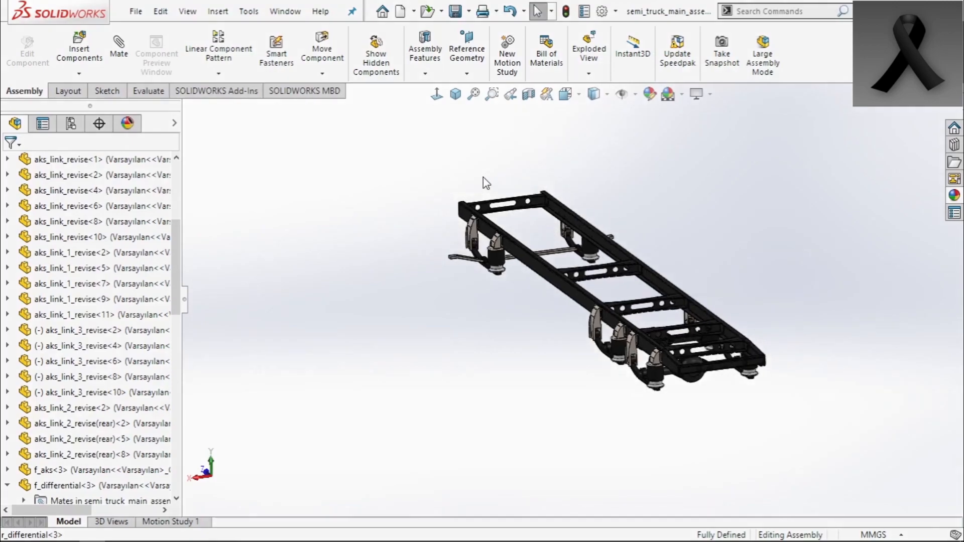